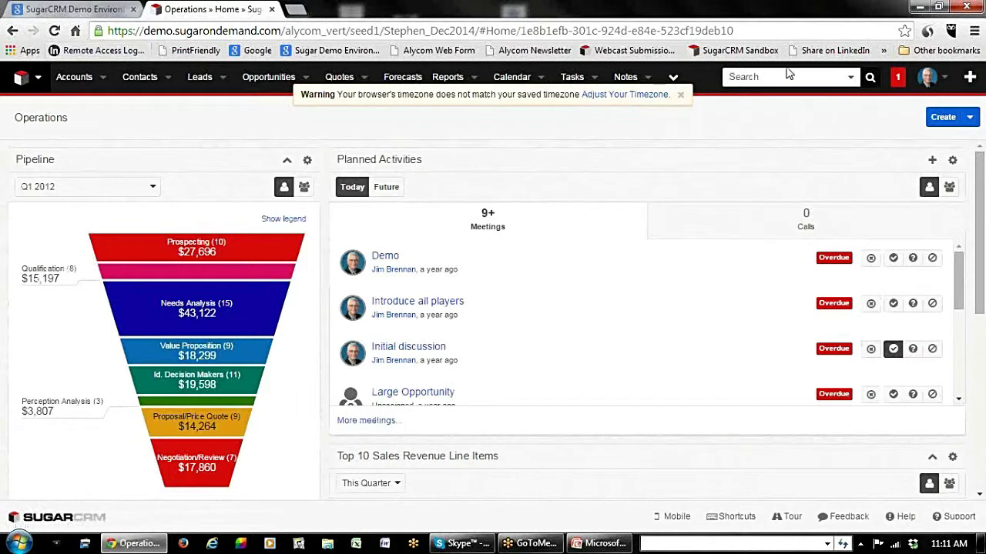
# Dismiss the timezone warning and look over the Planned Activities, Pipeline, Forecast, Most Active and revenue dashlets on the Operations dashboard.
pyautogui.click(681, 96)
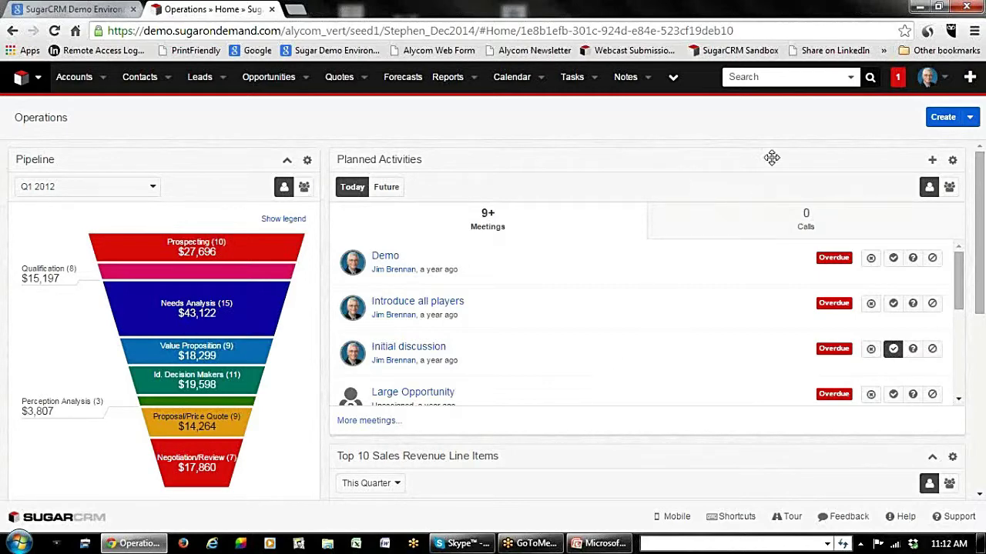
pyautogui.moveTo(748, 158); pyautogui.dragTo(727, 156)
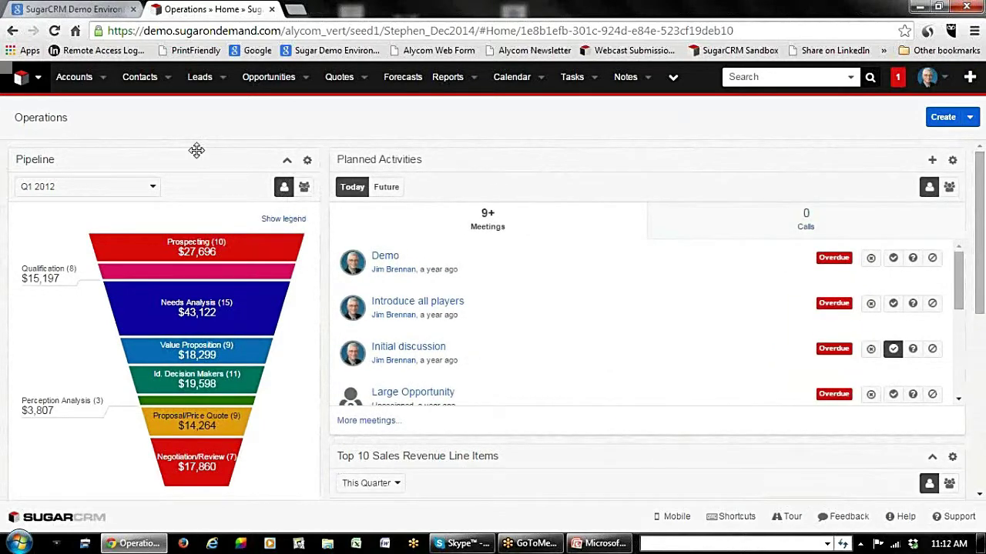
pyautogui.moveTo(170, 159)
pyautogui.mouseDown()
pyautogui.moveTo(154, 159)
pyautogui.moveTo(167, 162)
pyautogui.moveTo(160, 172)
pyautogui.moveTo(170, 158)
pyautogui.mouseUp()
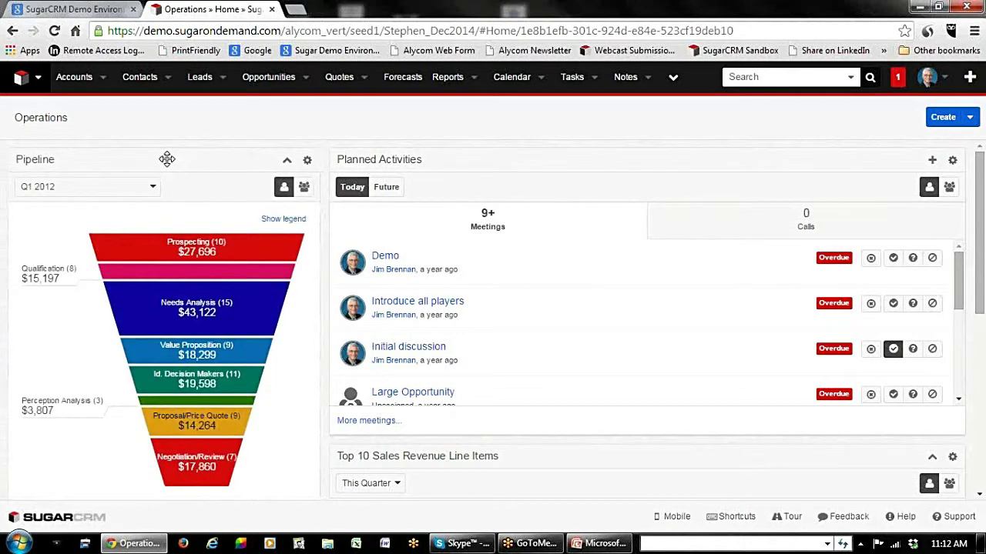
pyautogui.scroll(-1, 439, 221)
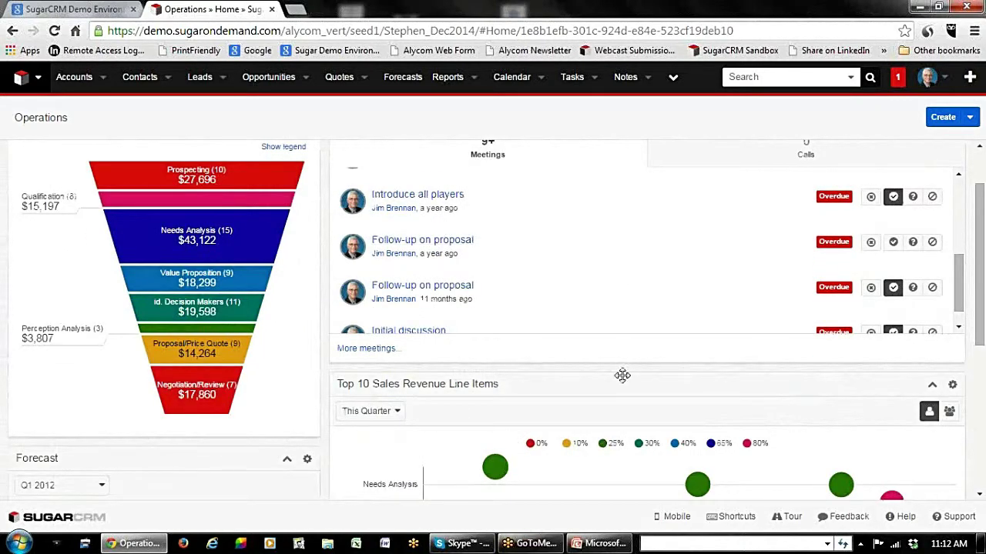
pyautogui.moveTo(620, 385); pyautogui.dragTo(546, 411)
pyautogui.scroll(-3, 546, 411)
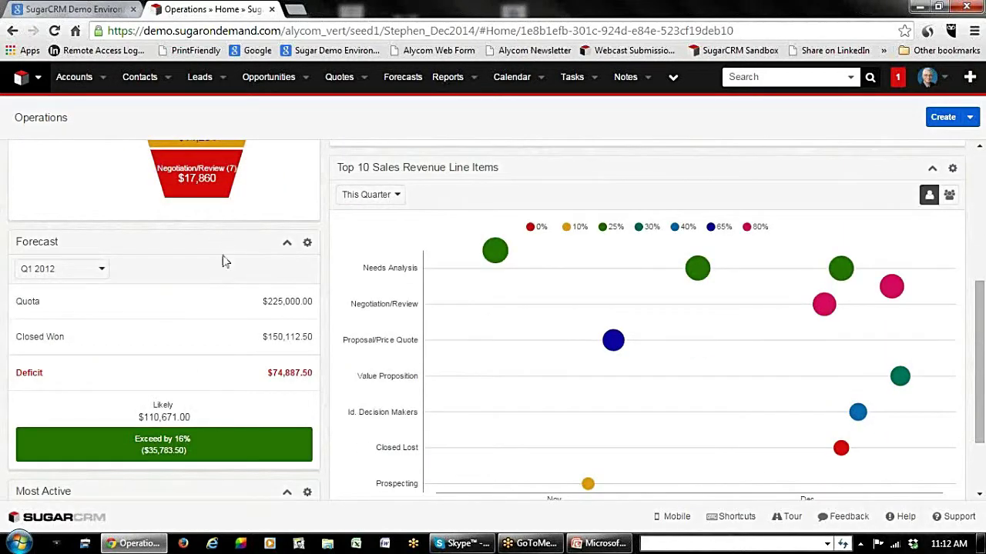
pyautogui.moveTo(224, 242); pyautogui.dragTo(304, 270)
pyautogui.scroll(1, 482, 303)
pyautogui.scroll(-3, 482, 302)
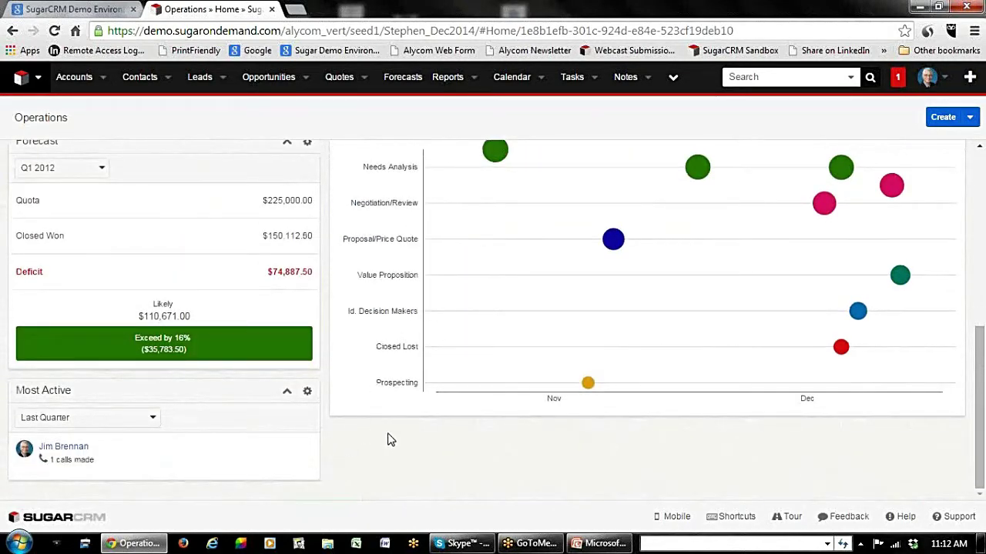
pyautogui.scroll(5, 389, 439)
# Examine the Pipeline funnel stage details, the Forecast figures and the bubbles in the Top 10 Sales Revenue Line Items chart.
pyautogui.moveTo(113, 251)
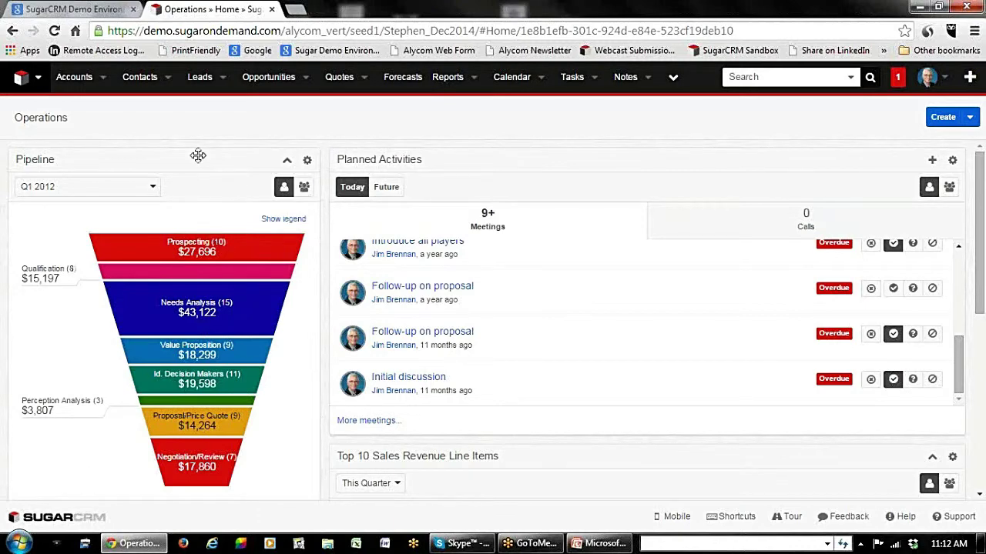
pyautogui.scroll(-1, 347, 389)
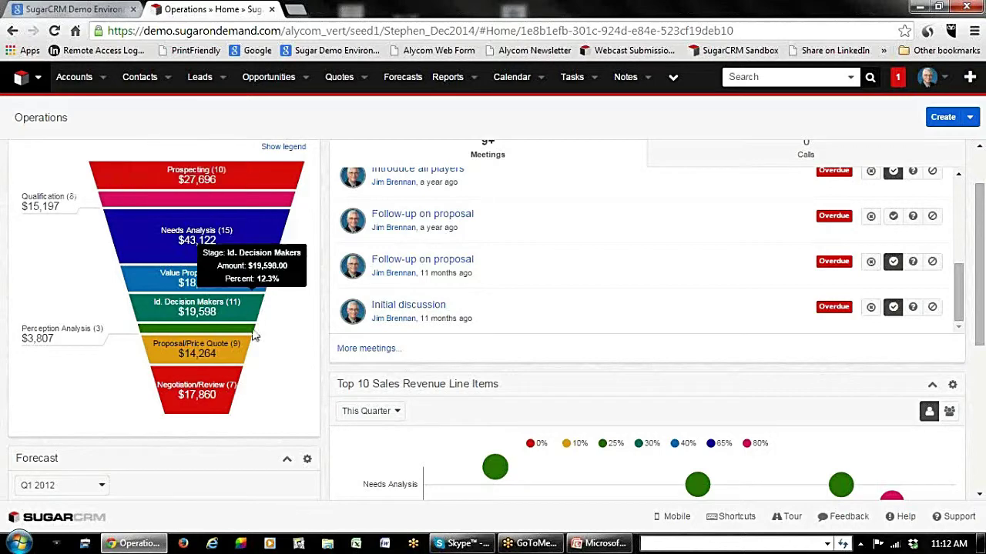
pyautogui.scroll(-1, 283, 429)
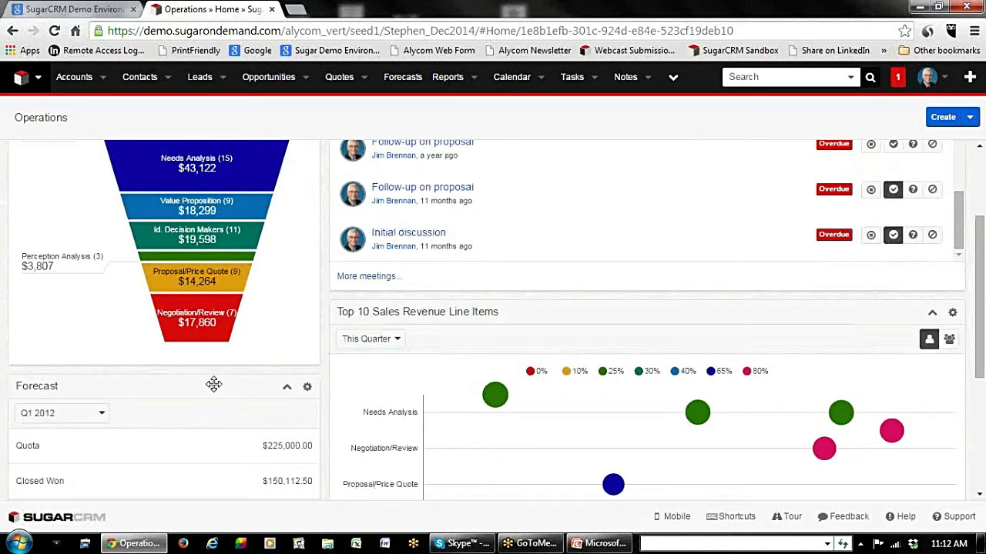
pyautogui.scroll(-2, 214, 385)
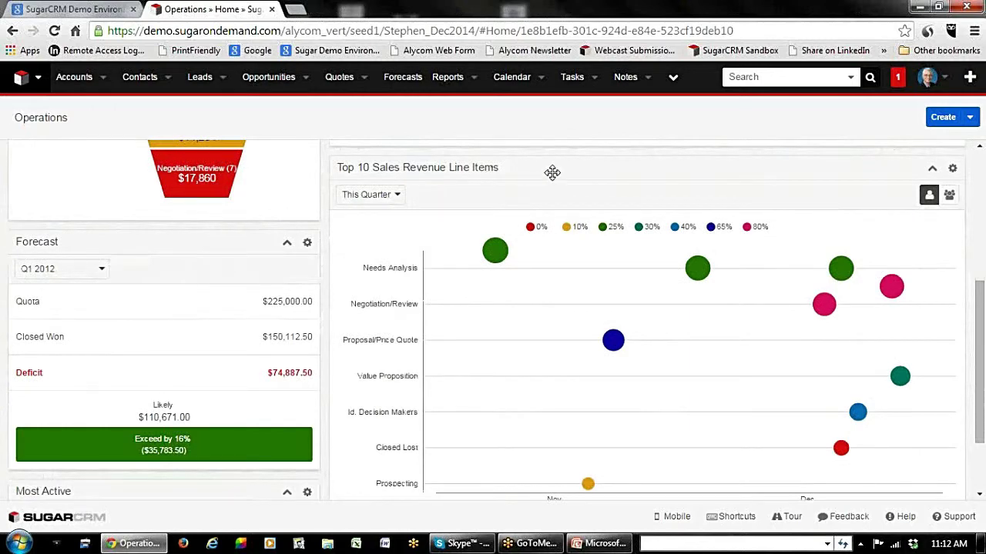
pyautogui.scroll(-1, 584, 177)
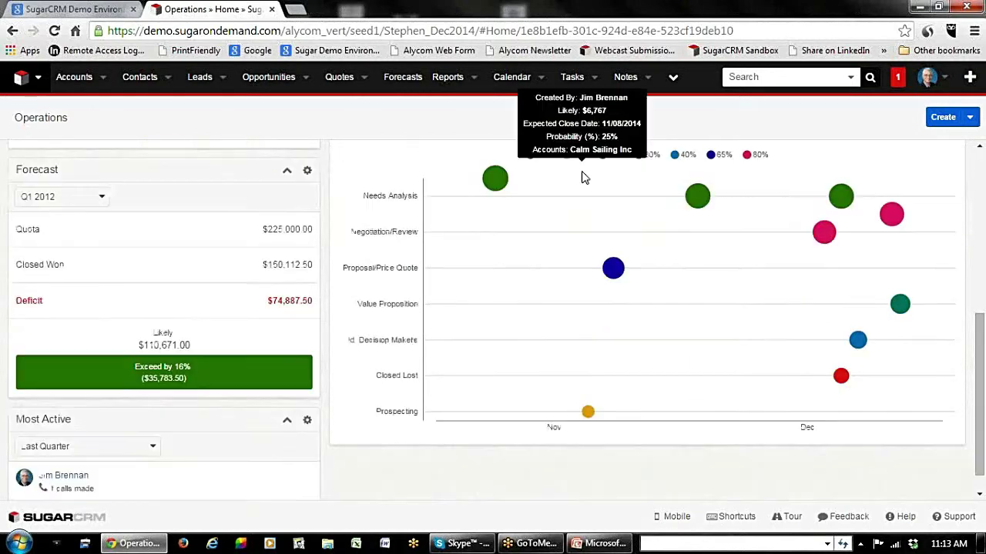
pyautogui.scroll(5, 585, 177)
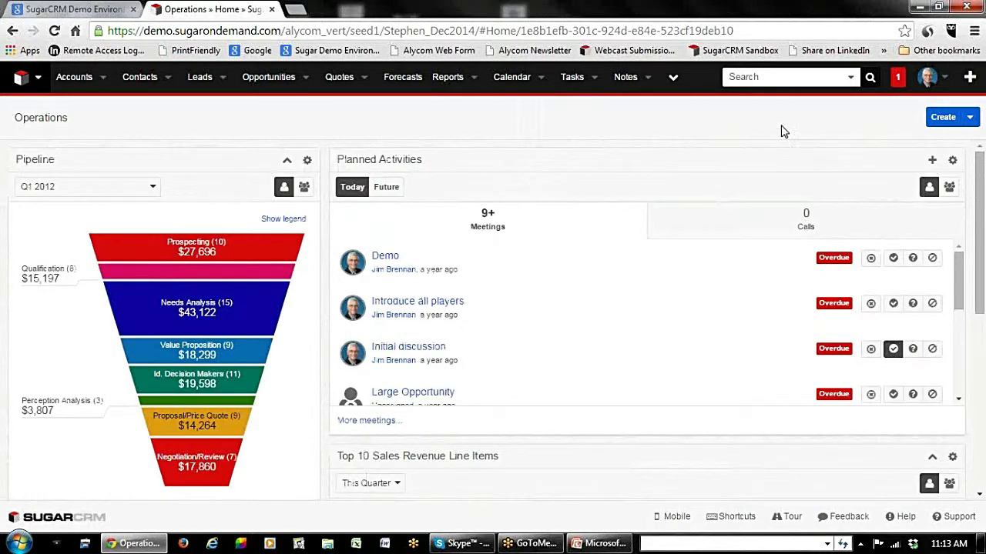
# Switch to the My Lists dashboard and review its calls, meetings, contacts and accounts lists.
pyautogui.click(37, 78)
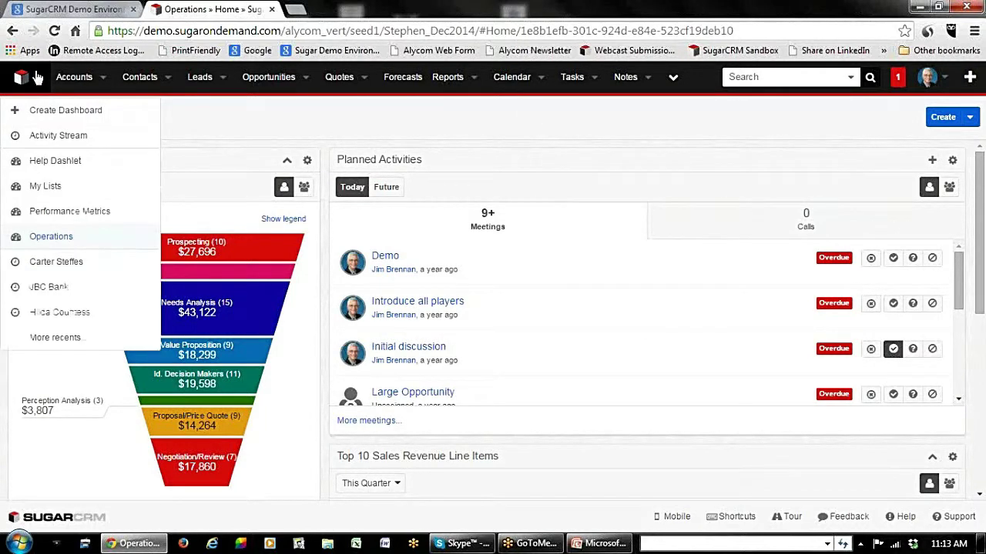
pyautogui.click(36, 188)
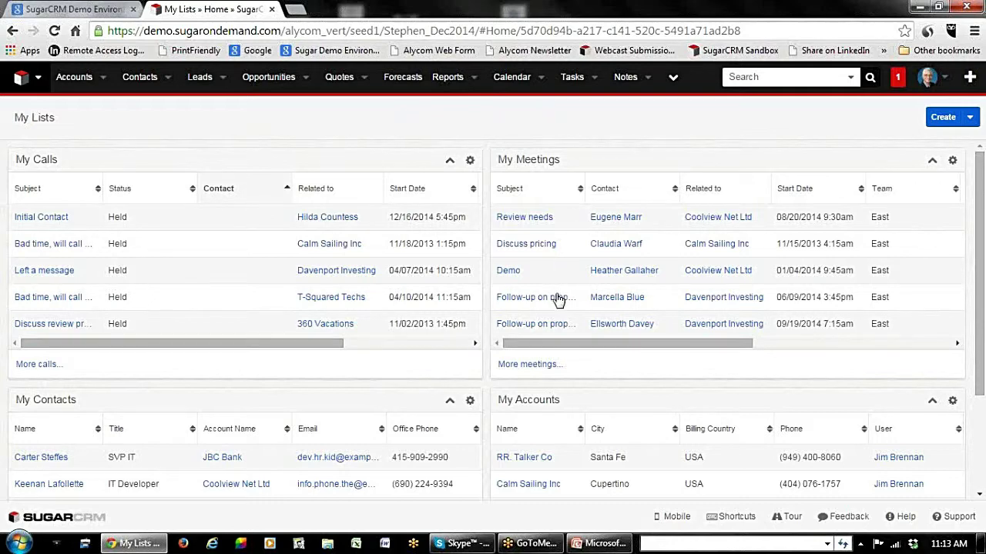
pyautogui.scroll(-1, 332, 410)
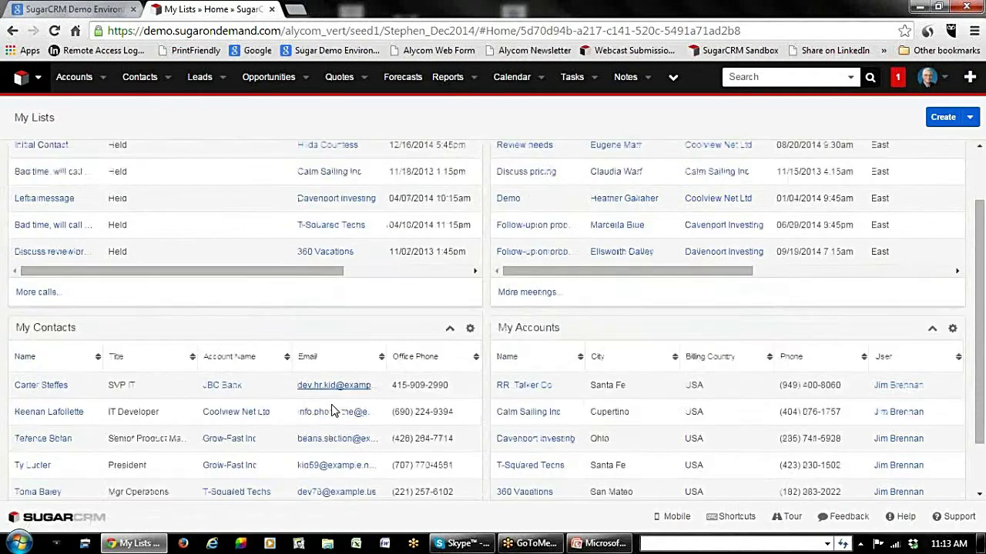
pyautogui.scroll(-1, 333, 411)
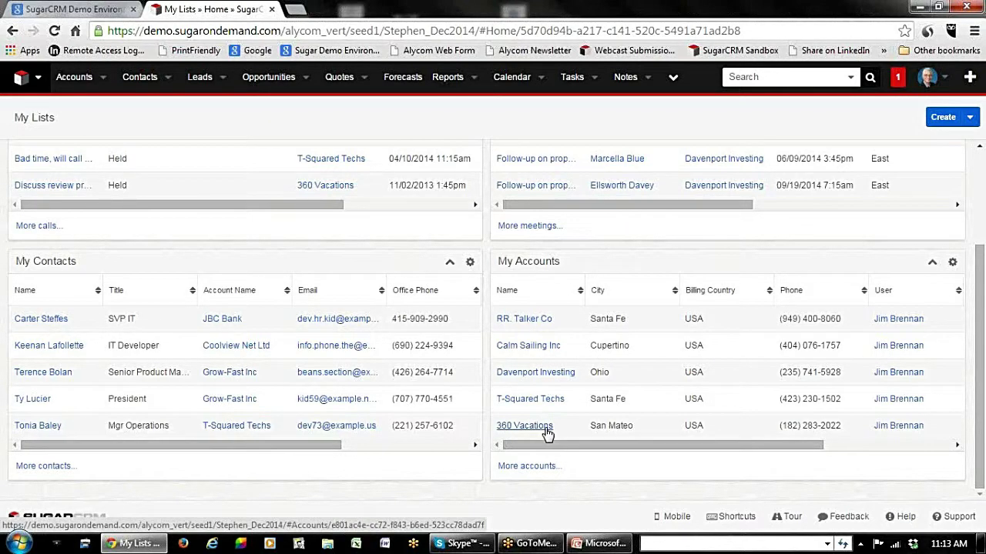
# Open the Coolview Net Ltd account from the My Contacts list in a new browser tab, view it and return to My Lists.
pyautogui.rightClick(223, 352)
pyautogui.click(262, 354)
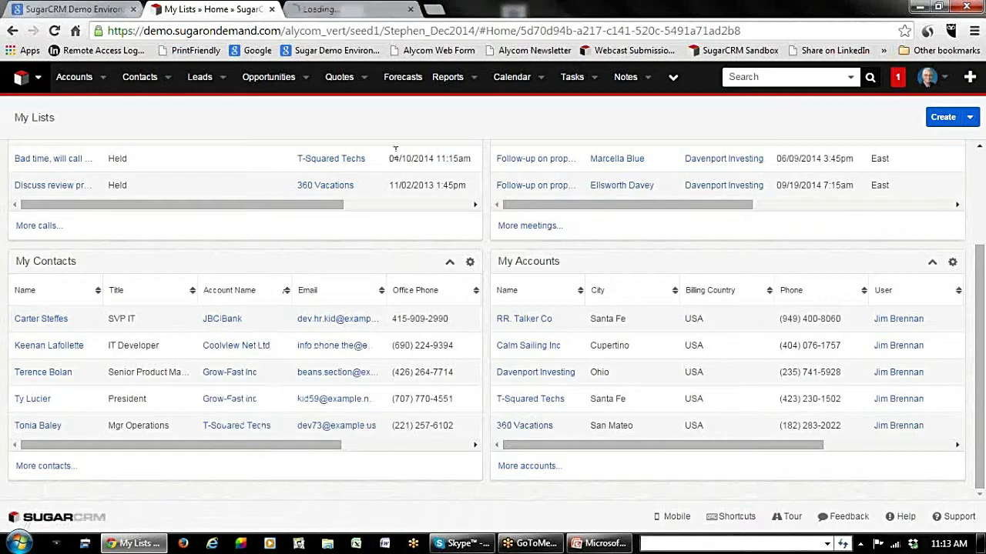
pyautogui.click(381, 10)
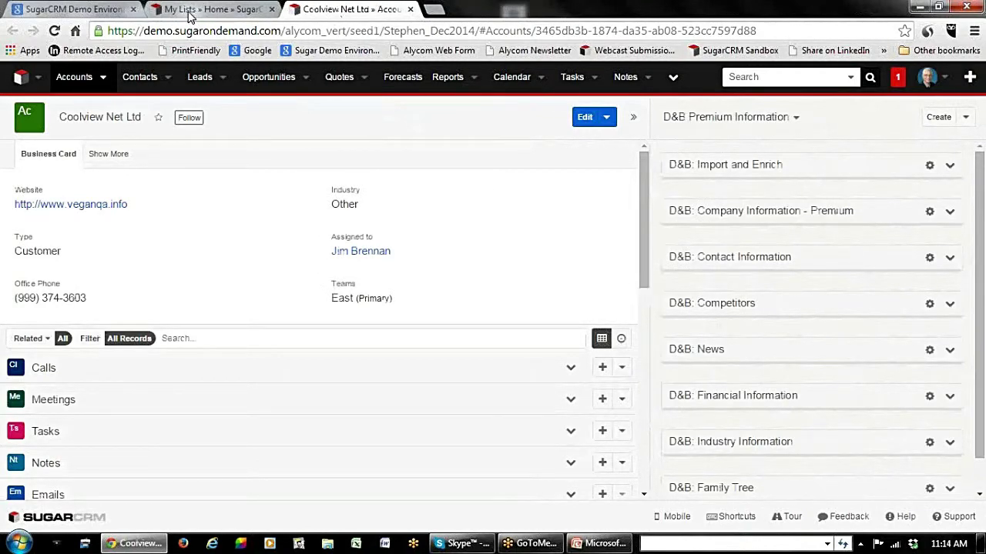
pyautogui.click(189, 11)
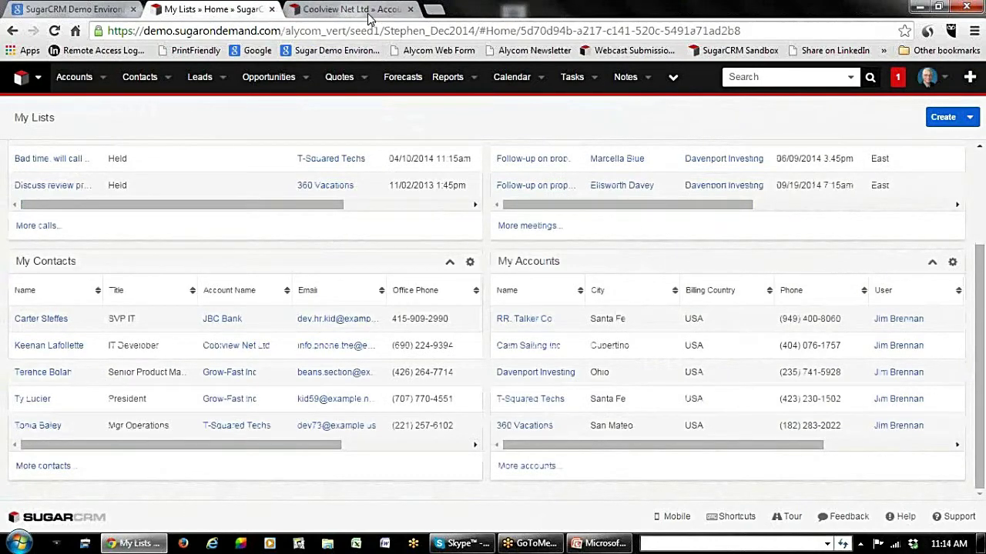
# Check the link options for the first call's related record and view the list of additional modules.
pyautogui.scroll(3, 521, 249)
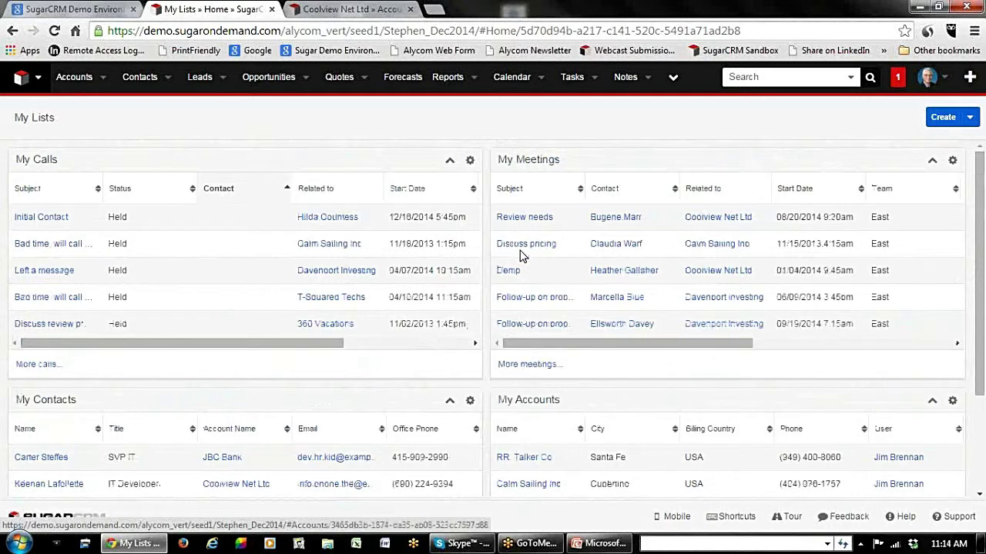
pyautogui.rightClick(329, 224)
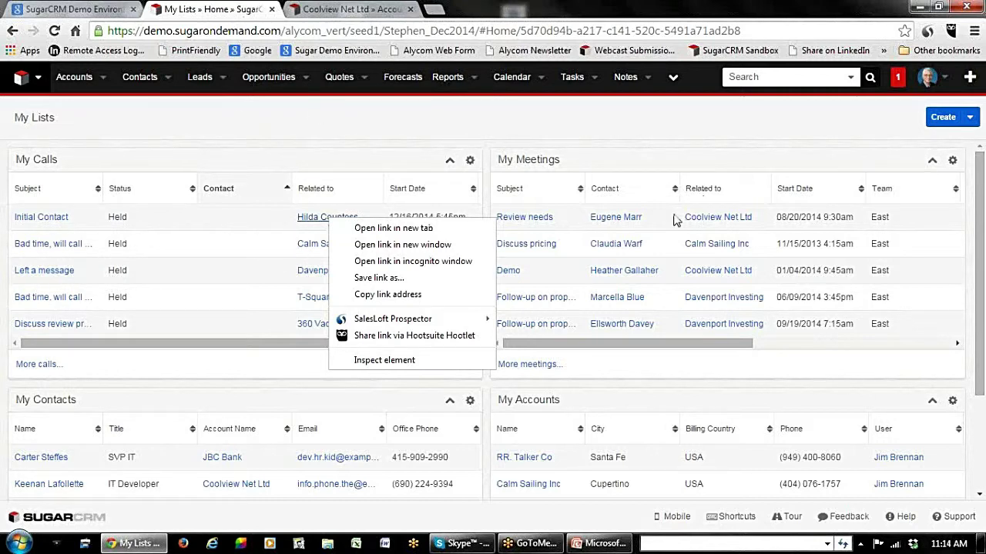
pyautogui.click(382, 116)
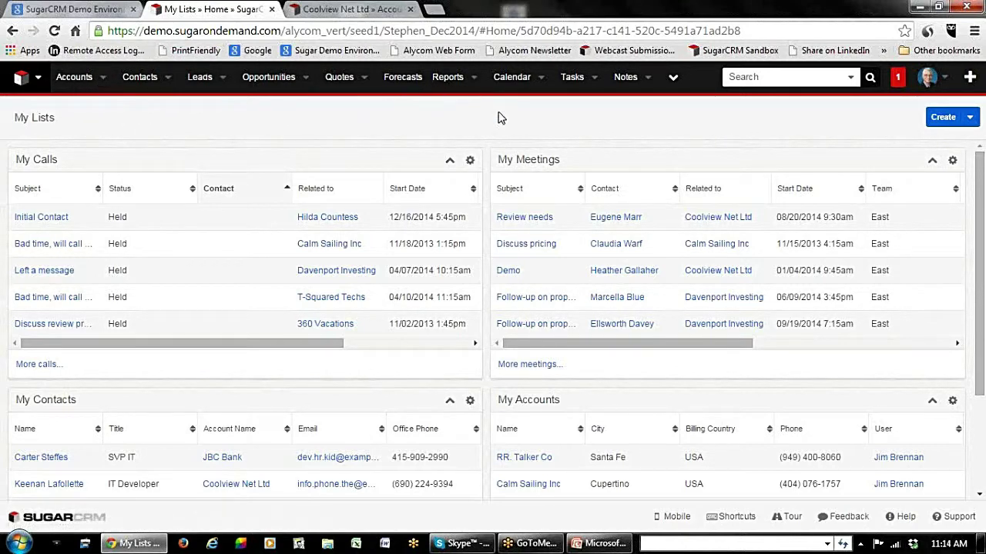
pyautogui.click(673, 82)
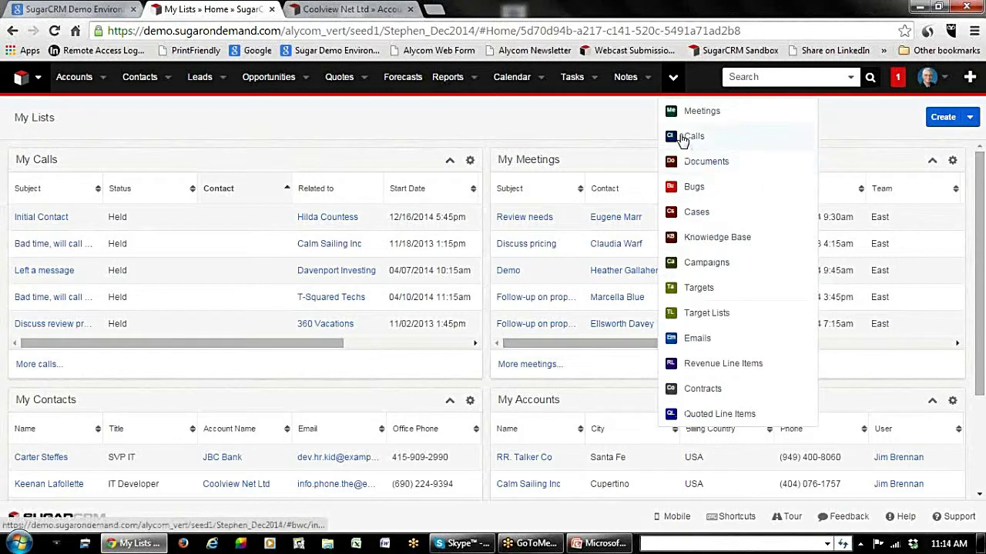
pyautogui.click(622, 110)
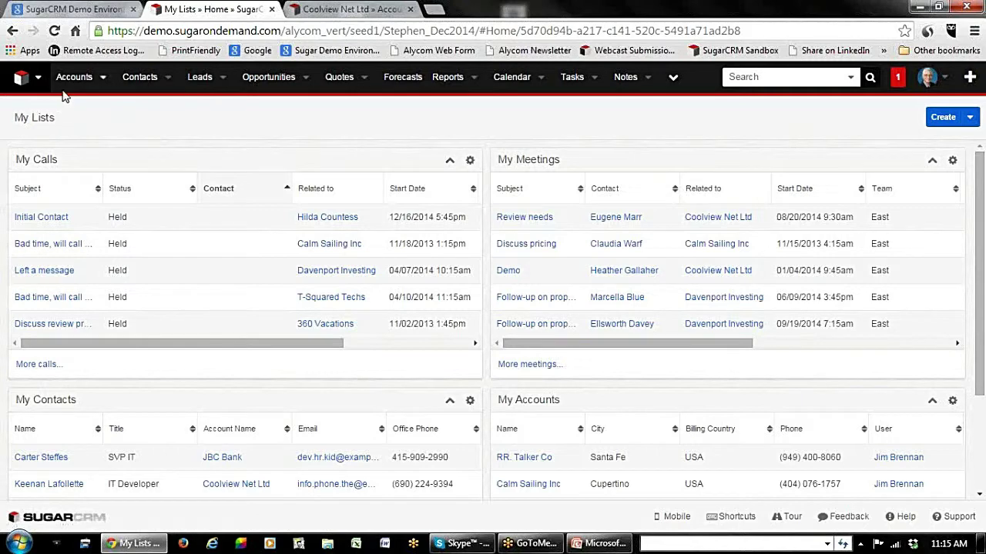
# Open the Leads list, look through its records and show the available lead actions.
pyautogui.click(199, 80)
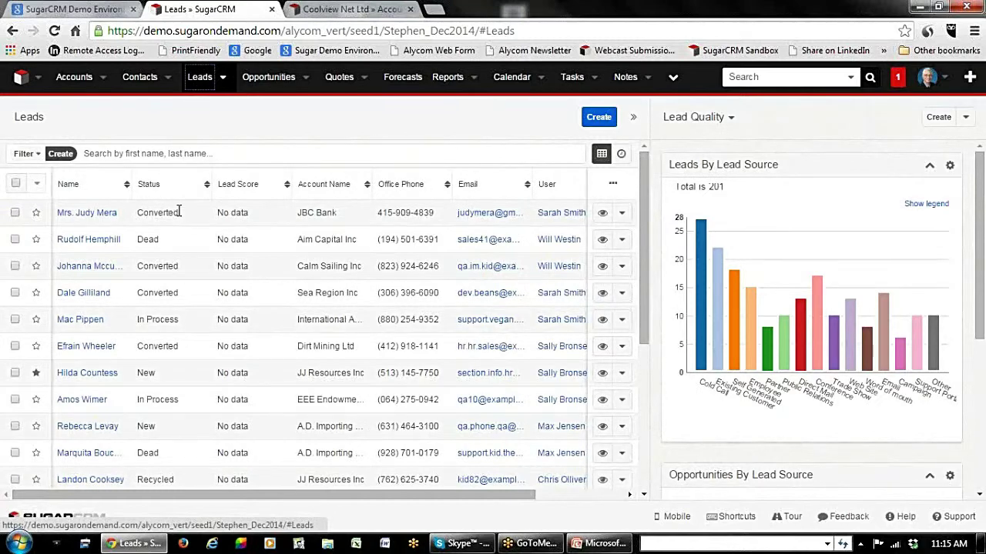
pyautogui.scroll(-3, 108, 352)
pyautogui.scroll(3, 108, 353)
pyautogui.click(223, 78)
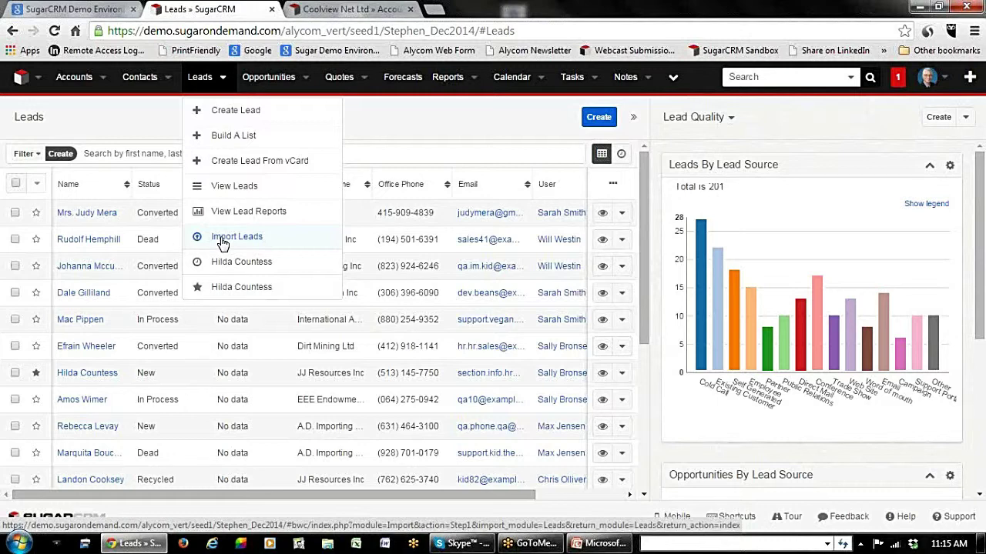
# Open the Alycom Web Form in a new browser tab and examine its lead entry fields, including First Name, Last Name and Description.
pyautogui.click(434, 10)
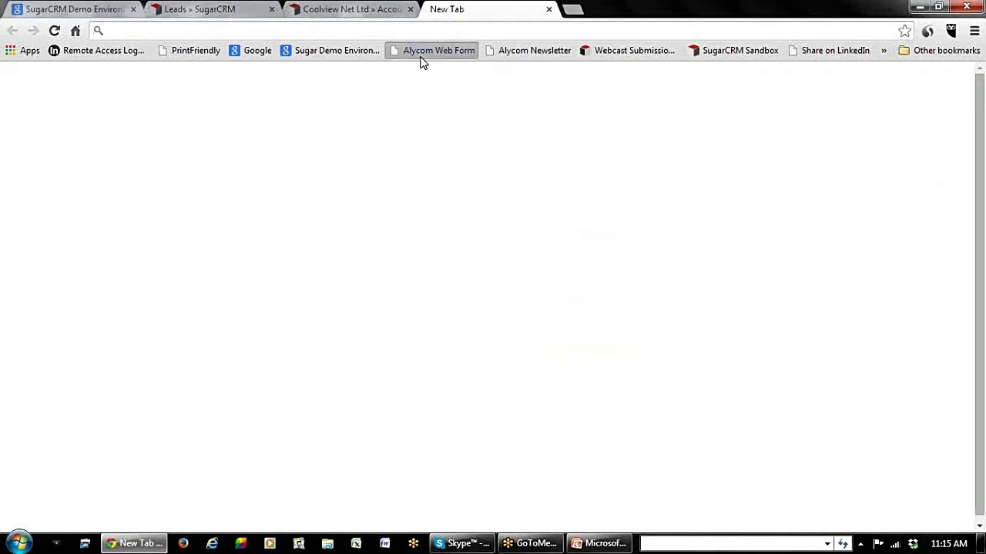
pyautogui.click(420, 54)
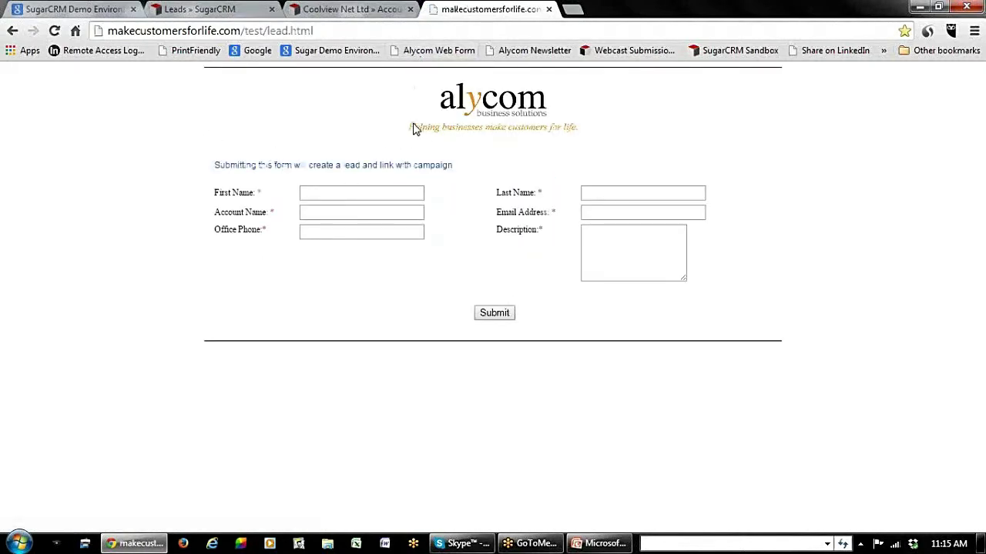
pyautogui.click(346, 192)
pyautogui.click(325, 192)
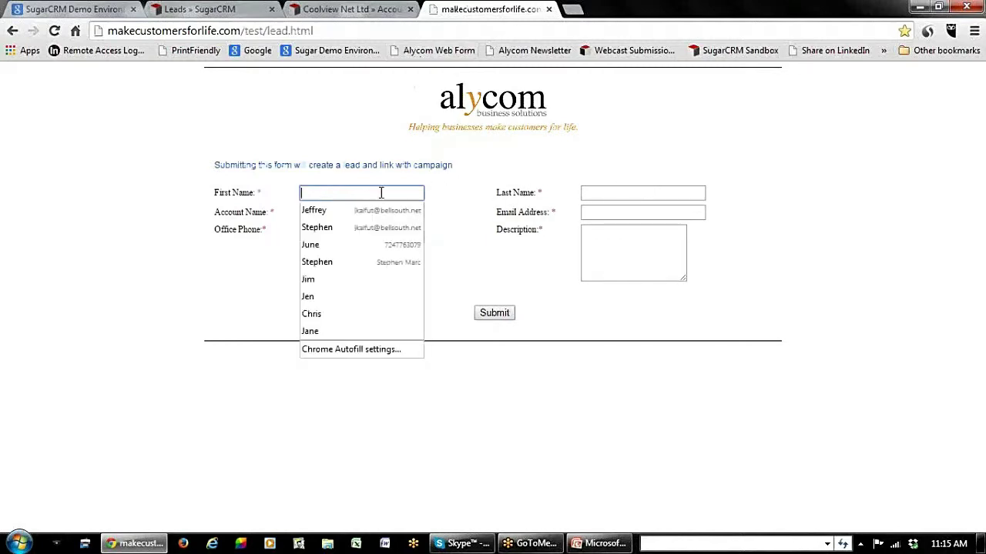
pyautogui.click(602, 192)
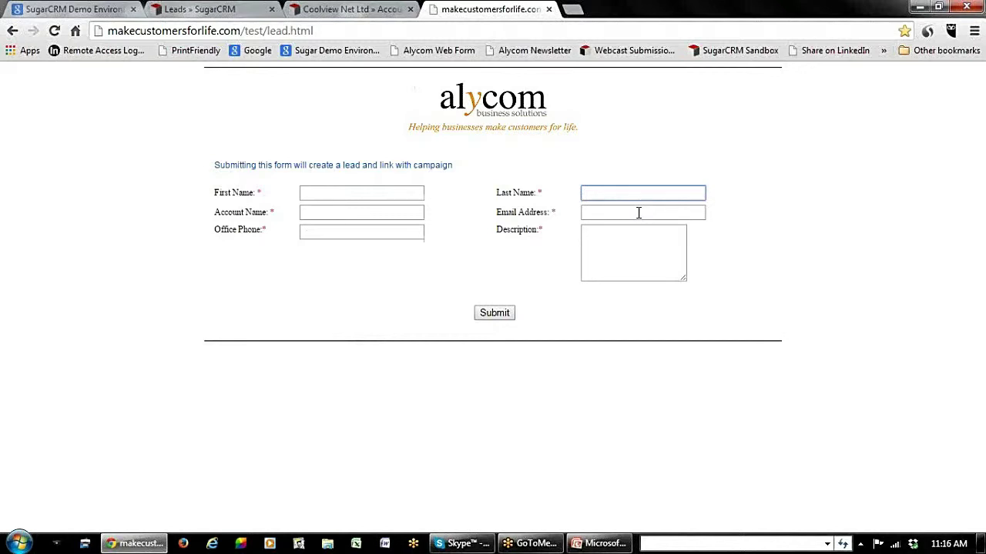
pyautogui.click(623, 240)
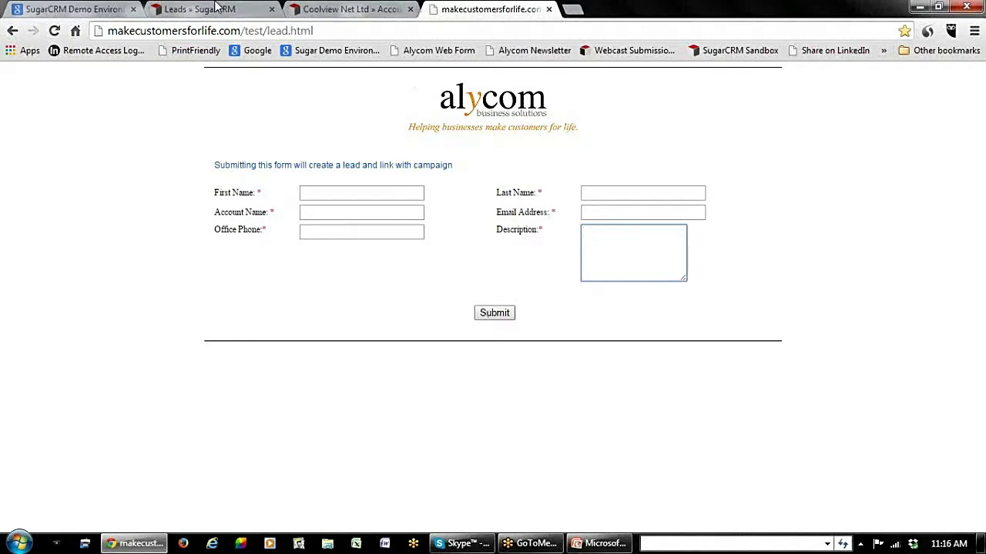
# Return to the Leads list, start a new lead record and make its Title field active.
pyautogui.click(188, 15)
pyautogui.click(414, 127)
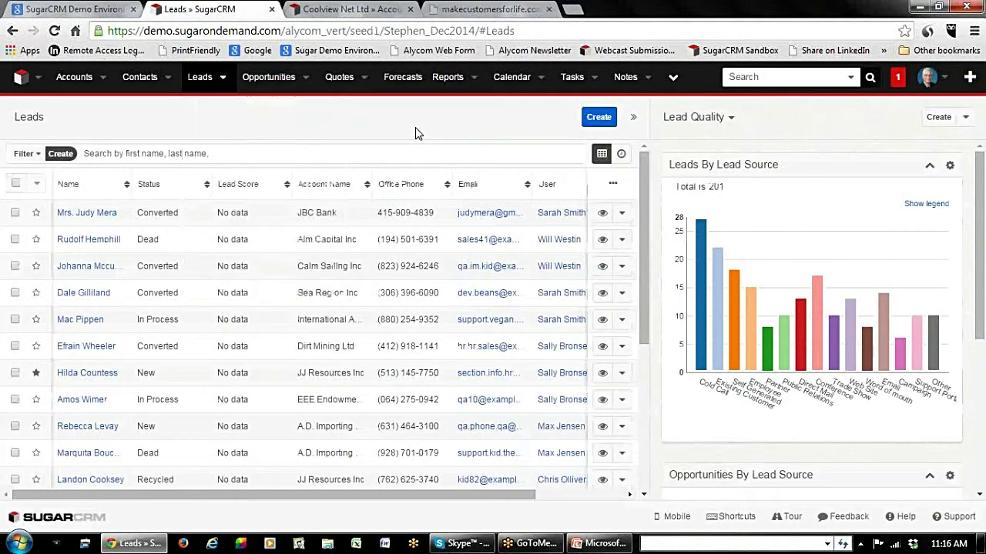
pyautogui.click(224, 82)
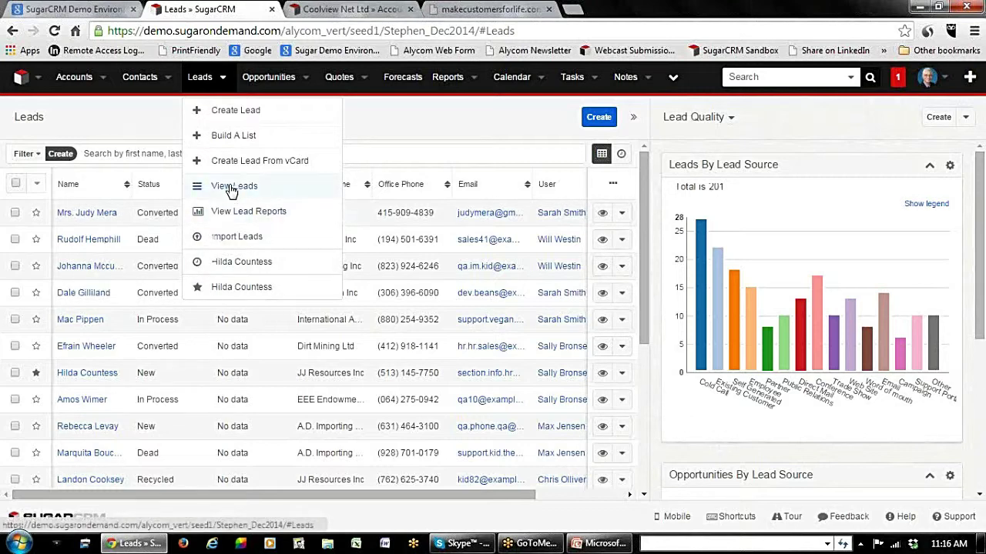
pyautogui.click(234, 116)
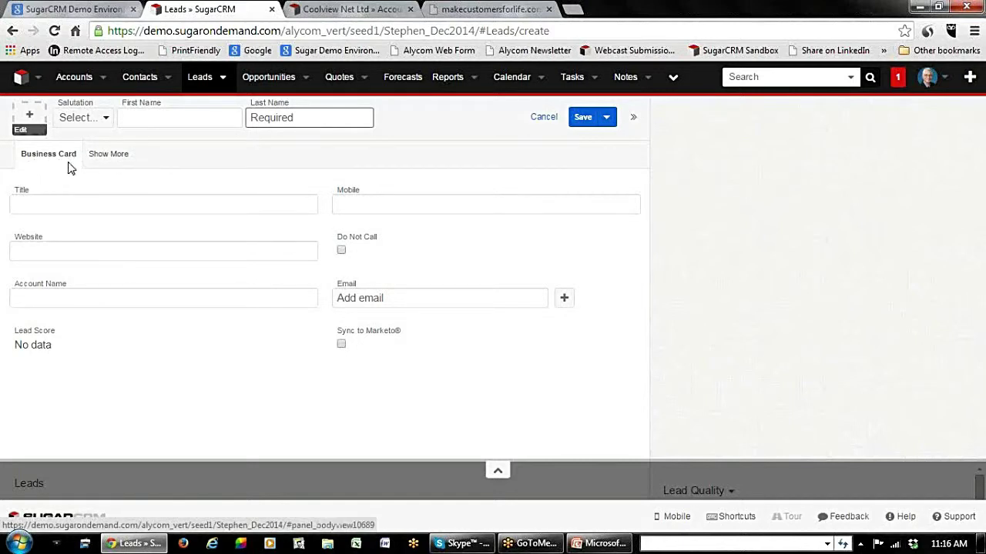
pyautogui.click(46, 210)
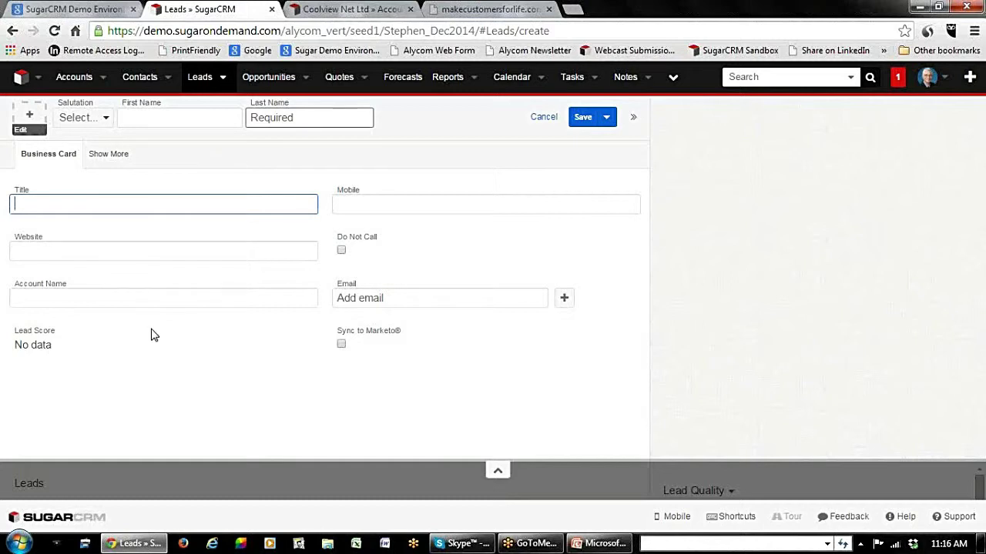
# Examine the new lead's business card entry fields: First Name, Account Name, Mobile and Email.
pyautogui.click(192, 119)
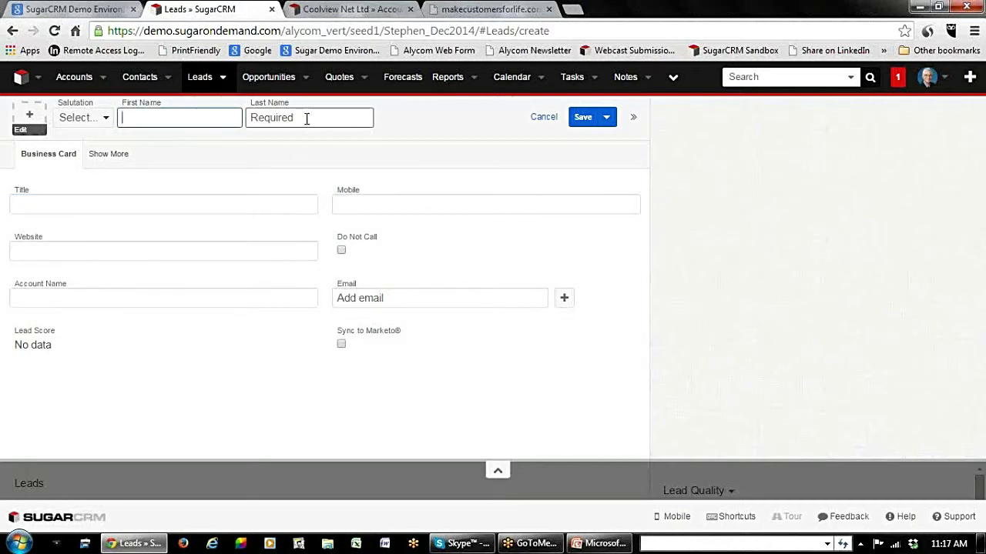
pyautogui.click(69, 299)
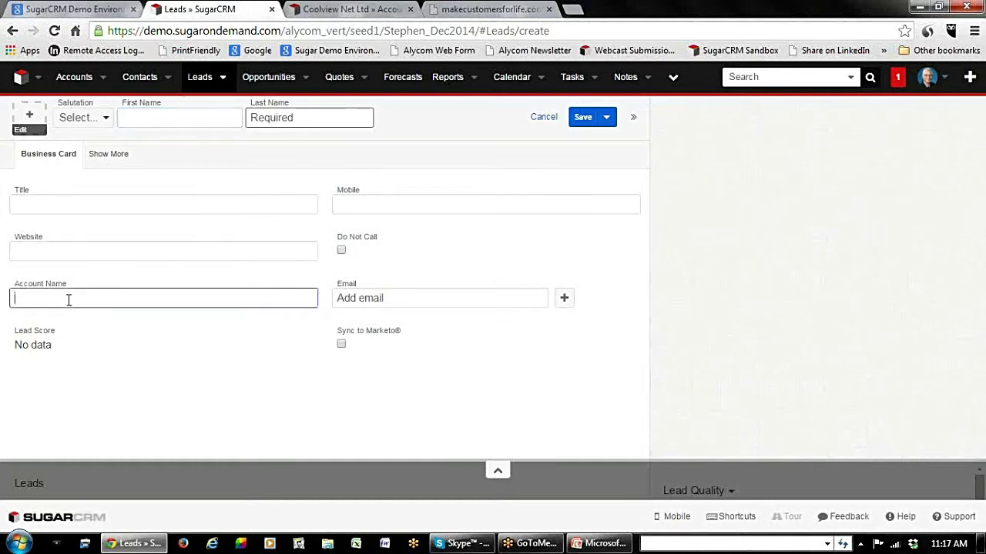
pyautogui.click(428, 197)
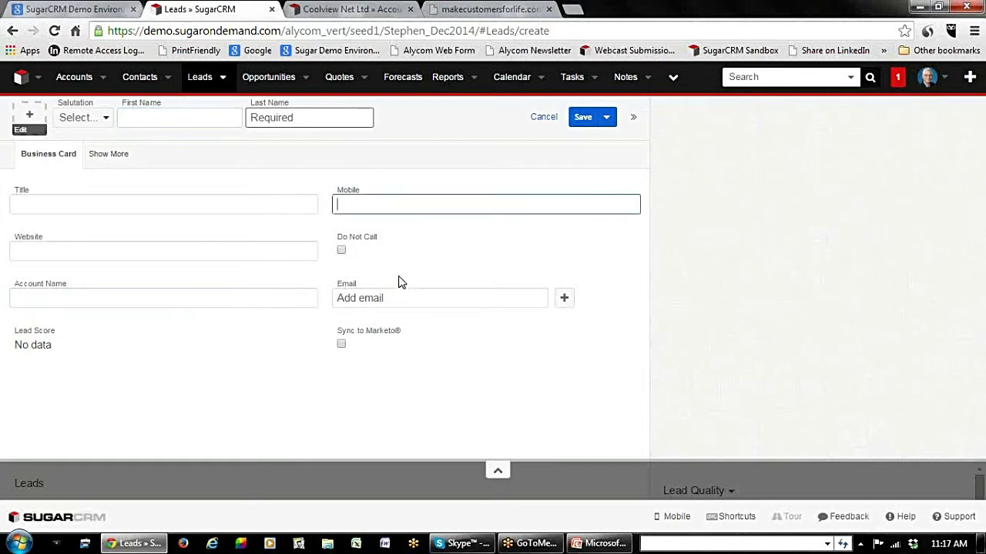
pyautogui.click(392, 303)
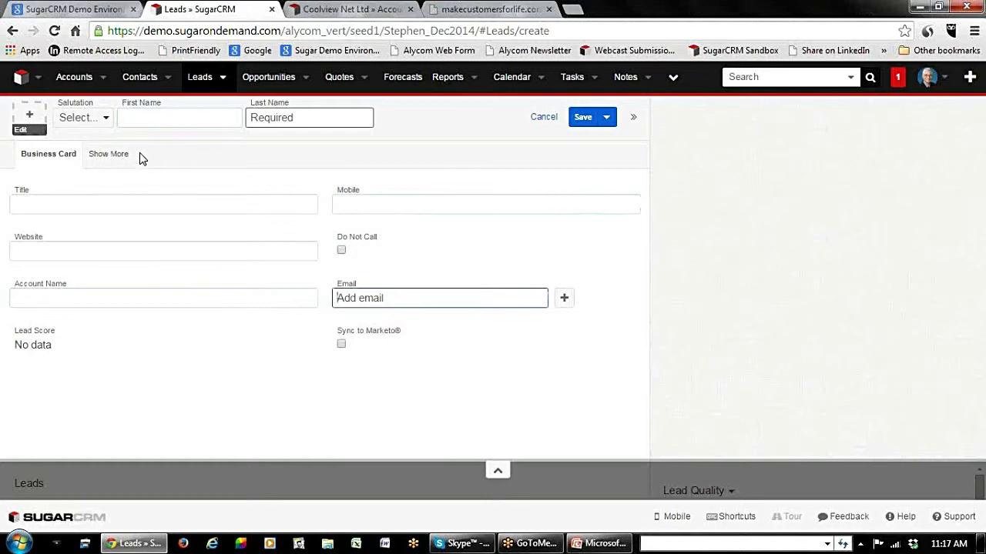
# Look through the new lead's additional fields beyond the business card, and return to the business card fields.
pyautogui.click(118, 155)
pyautogui.scroll(-10, 259, 254)
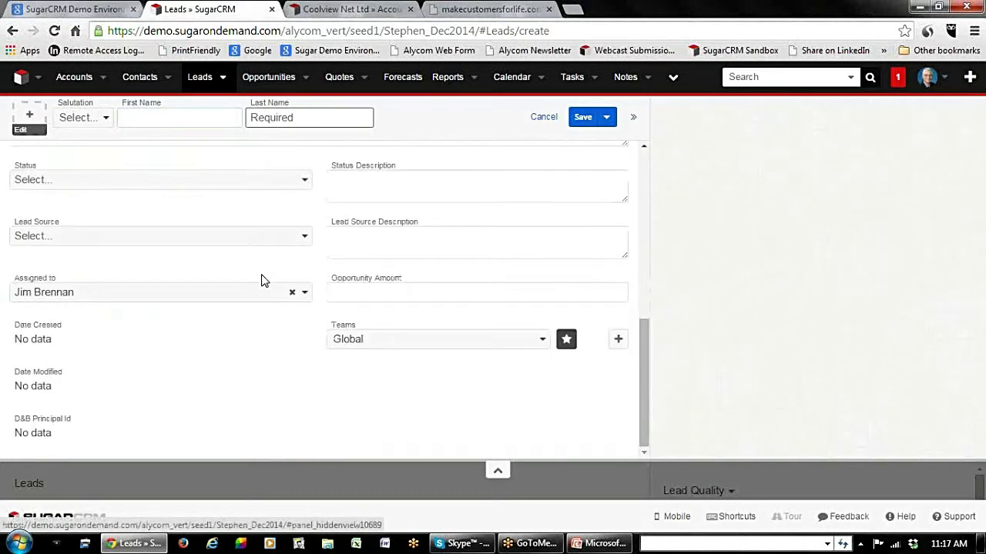
pyautogui.scroll(8, 261, 280)
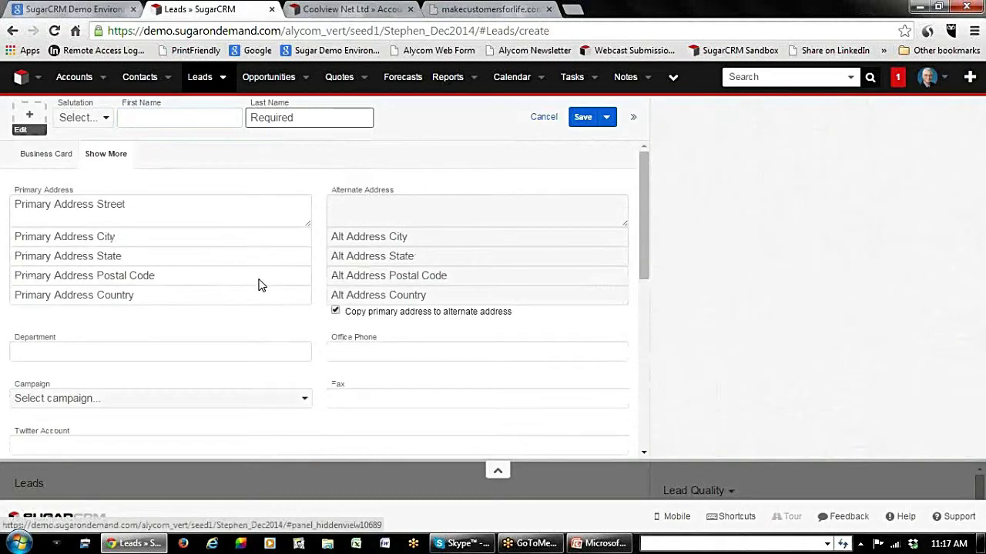
pyautogui.click(49, 157)
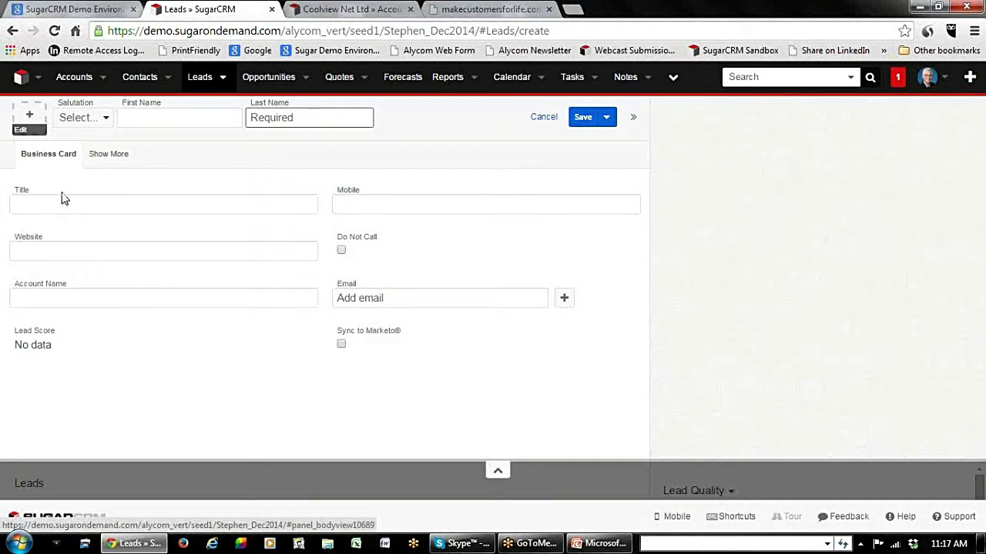
# Reopen the new lead's additional fields and examine the primary address street and city and the remaining detail fields.
pyautogui.click(110, 155)
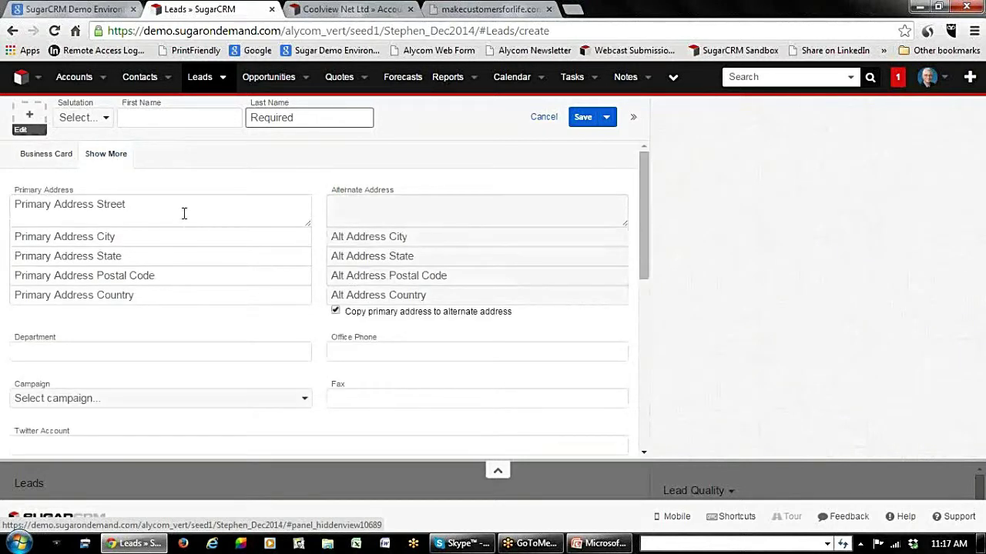
pyautogui.click(218, 205)
pyautogui.click(166, 232)
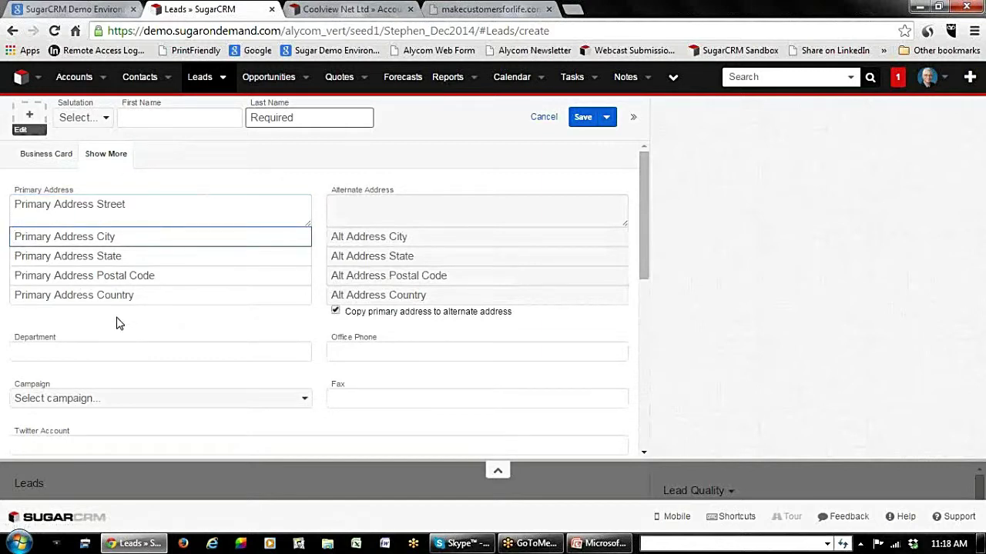
pyautogui.scroll(-4, 366, 292)
pyautogui.scroll(-2, 366, 296)
pyautogui.scroll(6, 363, 293)
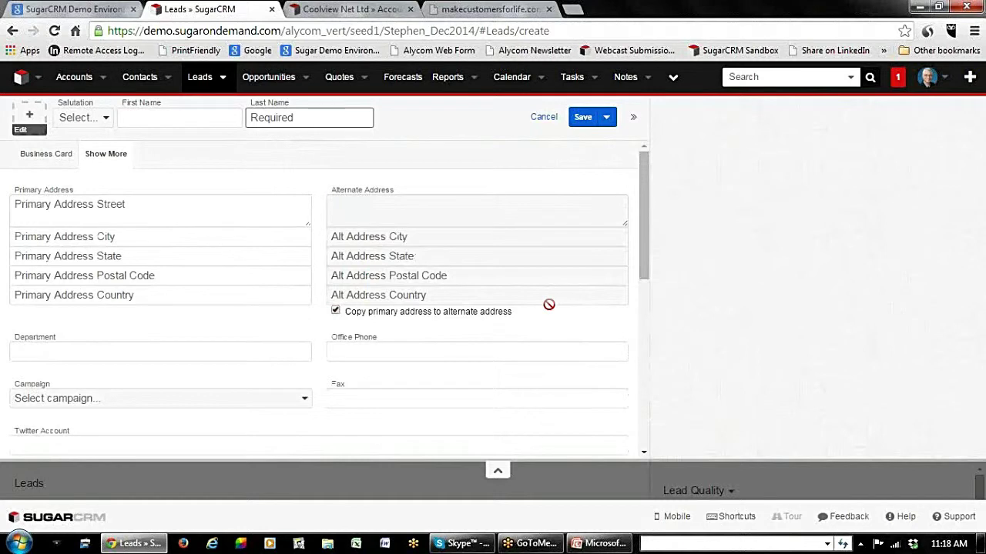
# Review all the Lead Source options for the new lead and close the list without choosing one.
pyautogui.scroll(-5, 549, 307)
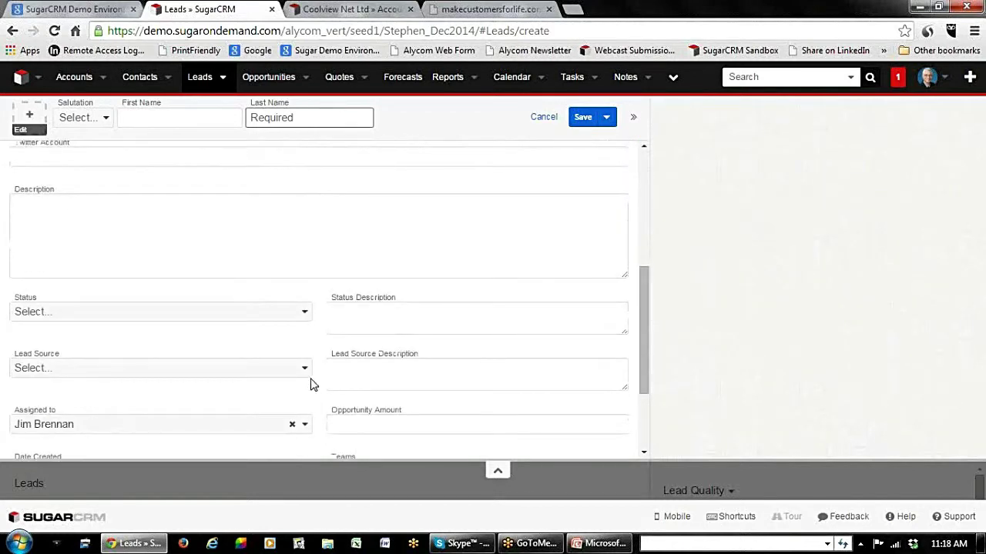
pyautogui.click(306, 372)
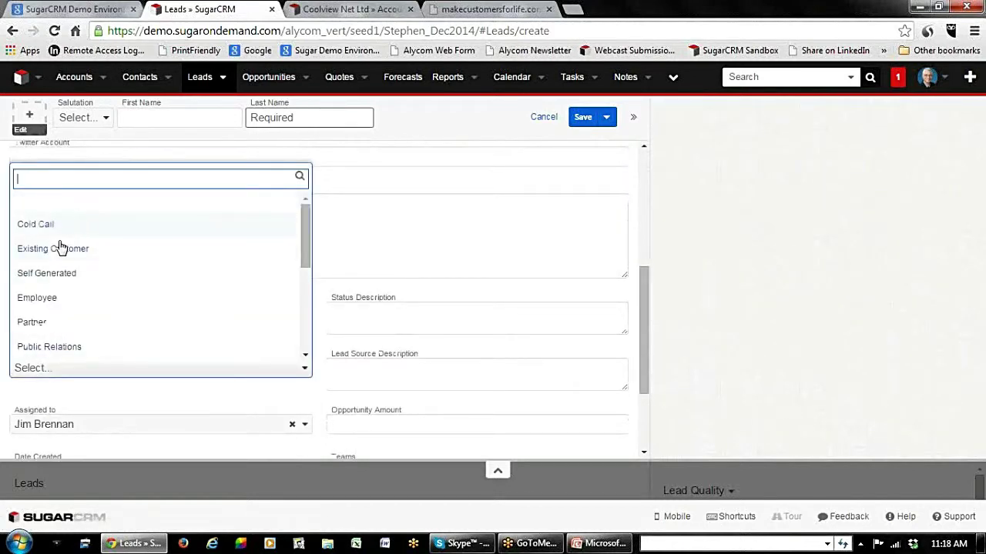
pyautogui.scroll(-1, 31, 328)
pyautogui.scroll(-3, 29, 326)
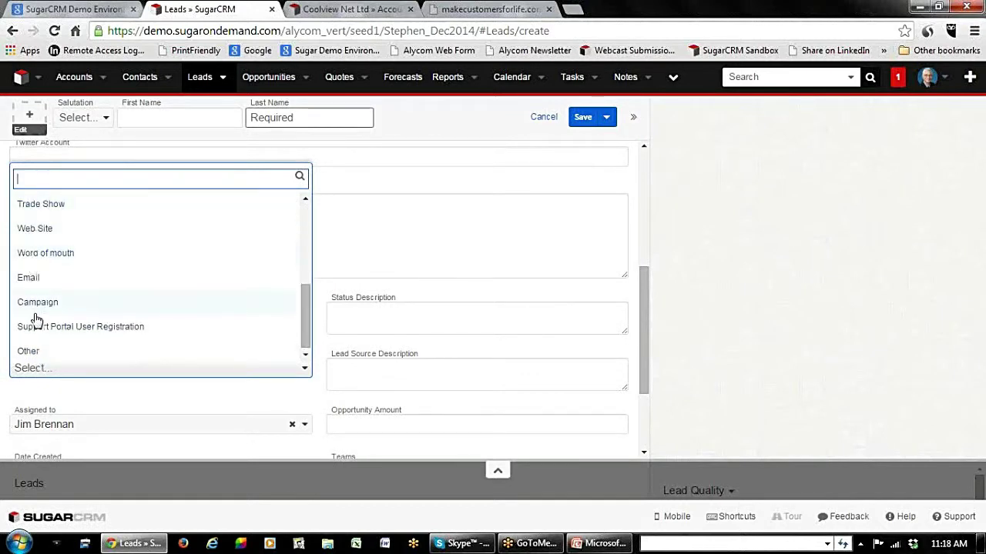
pyautogui.moveTo(302, 324); pyautogui.dragTo(315, 242)
pyautogui.click(362, 205)
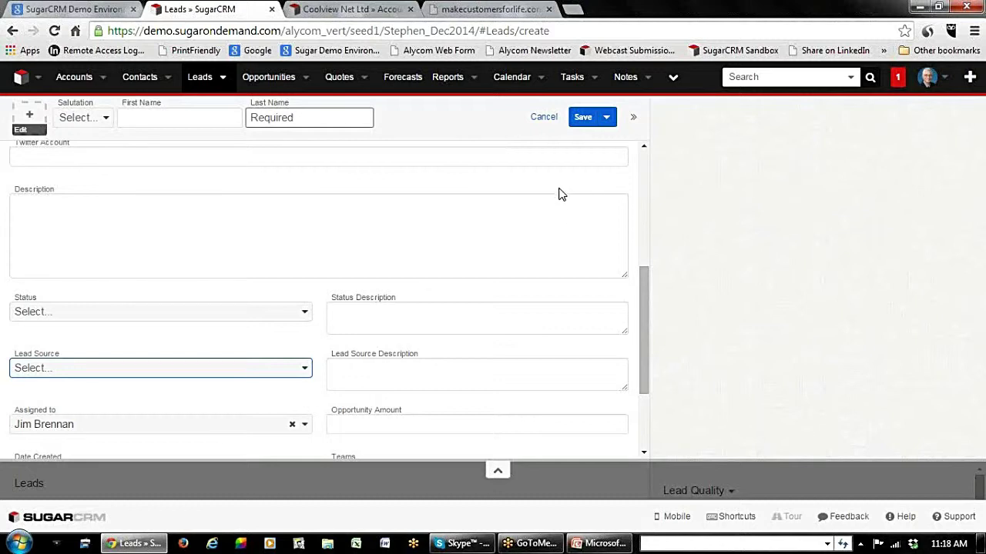
# Go back to the new lead's business card fields and make the First Name field active.
pyautogui.scroll(4, 561, 194)
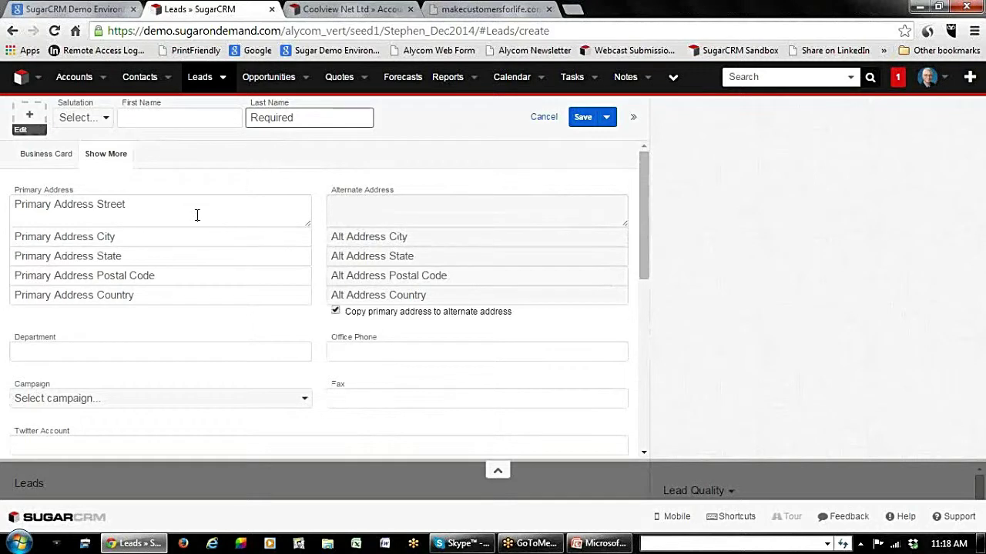
pyautogui.click(41, 161)
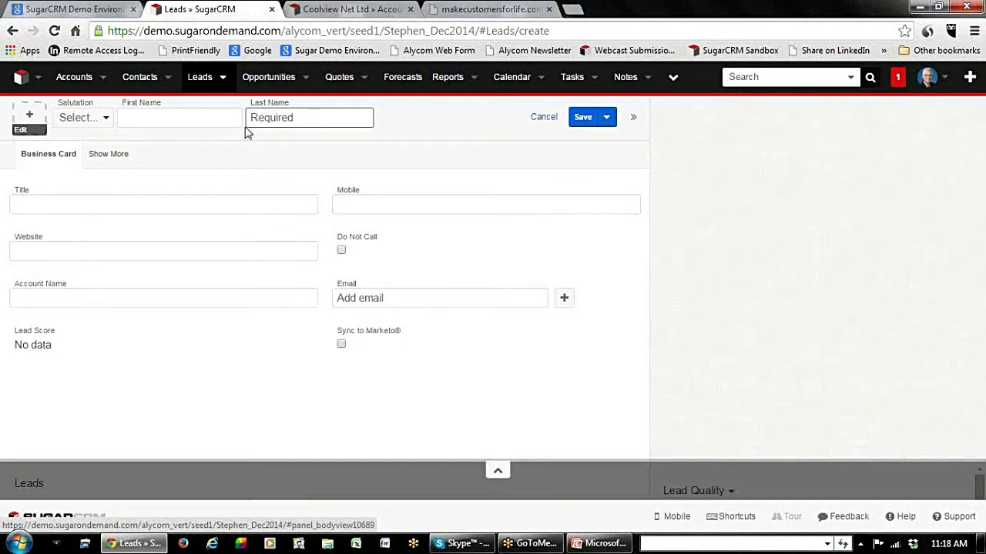
pyautogui.click(168, 114)
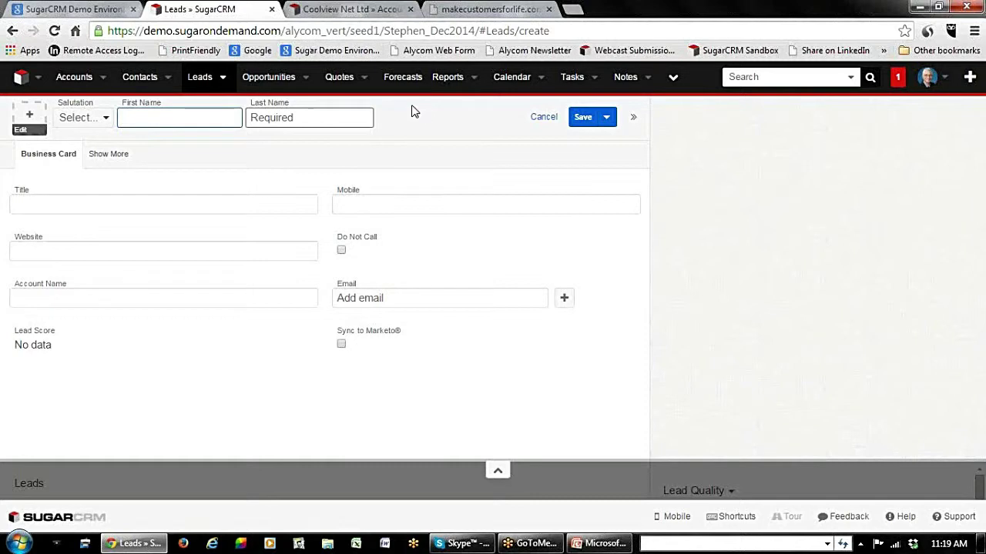
pyautogui.click(222, 77)
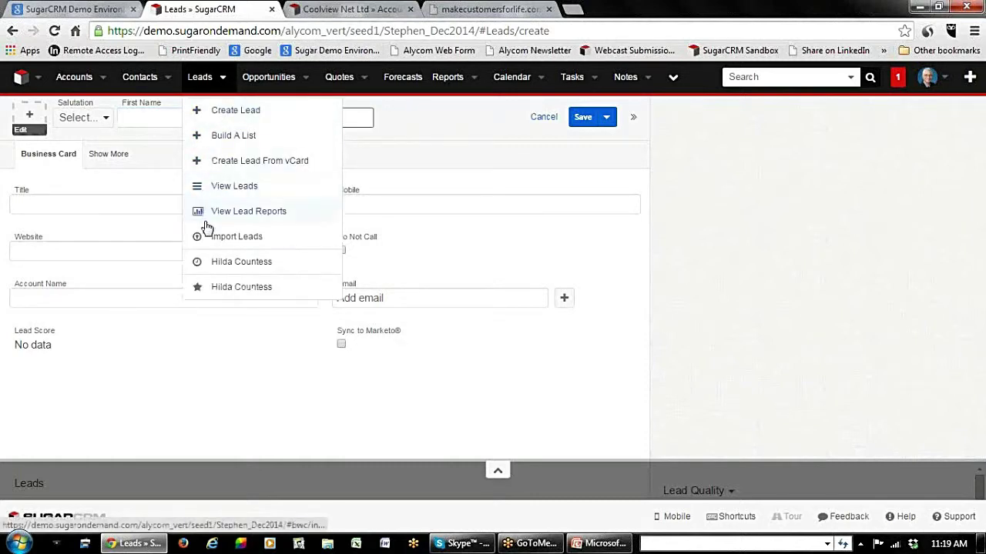
pyautogui.click(226, 292)
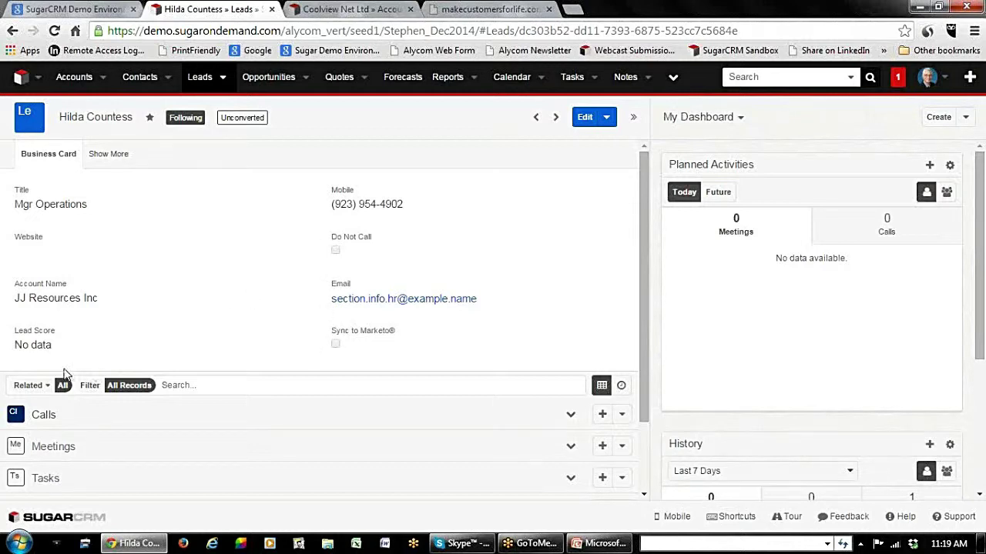
pyautogui.click(9, 285)
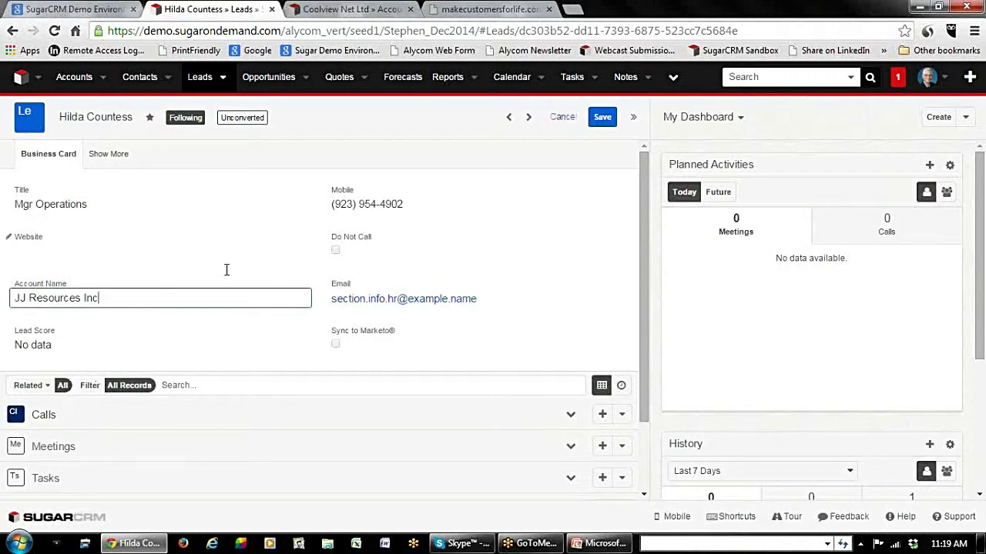
pyautogui.click(9, 238)
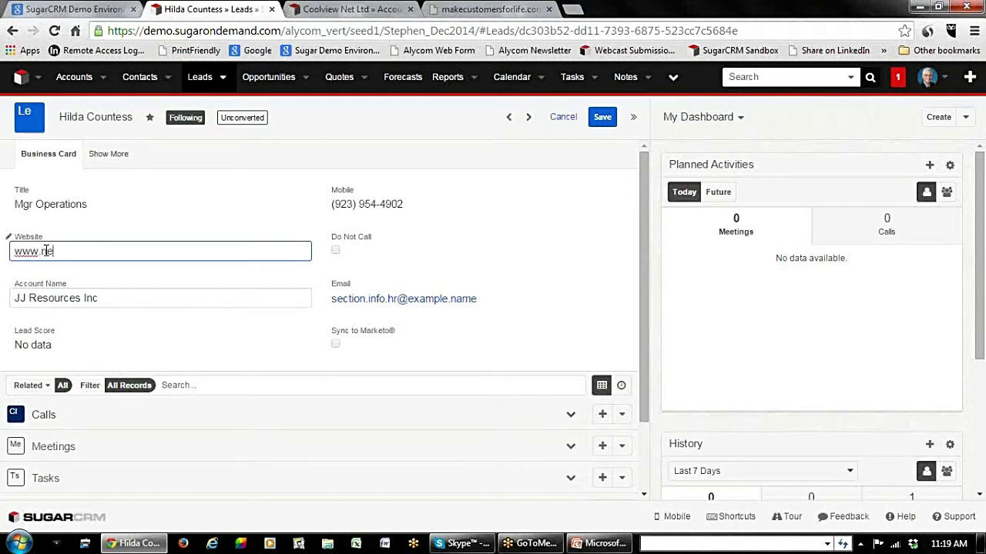
pyautogui.write('www.newweb.c')
pyautogui.press('Tab')
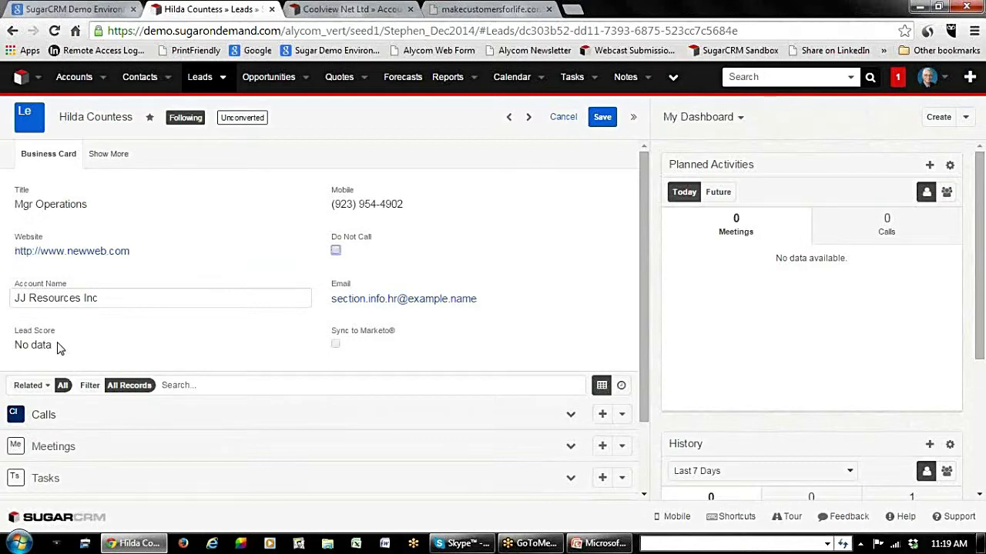
# In the lead's additional details, set the Department to Sales, enter a fax number and save the record.
pyautogui.scroll(-1, 62, 347)
pyautogui.scroll(1, 38, 177)
pyautogui.click(108, 156)
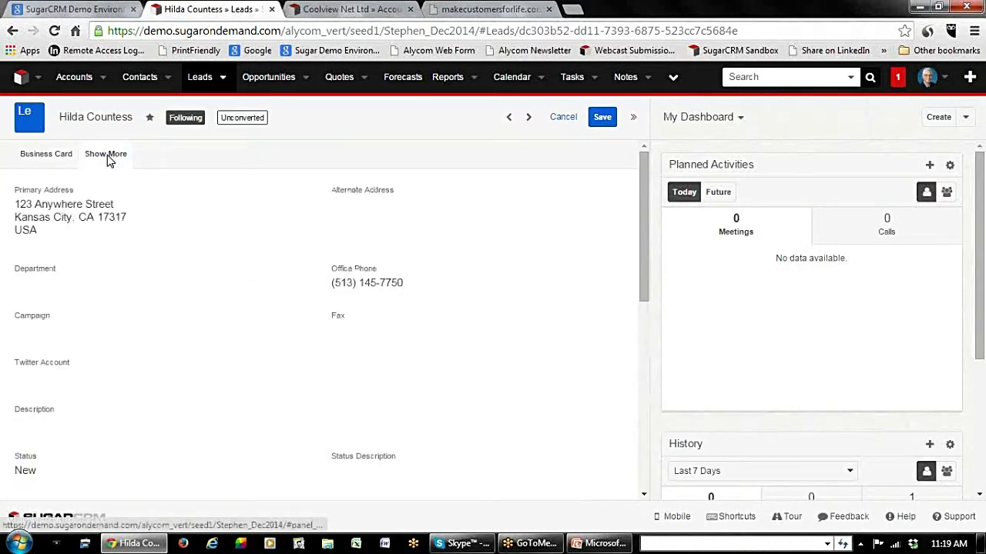
pyautogui.click(9, 269)
pyautogui.write('Sales')
pyautogui.press('Tab')
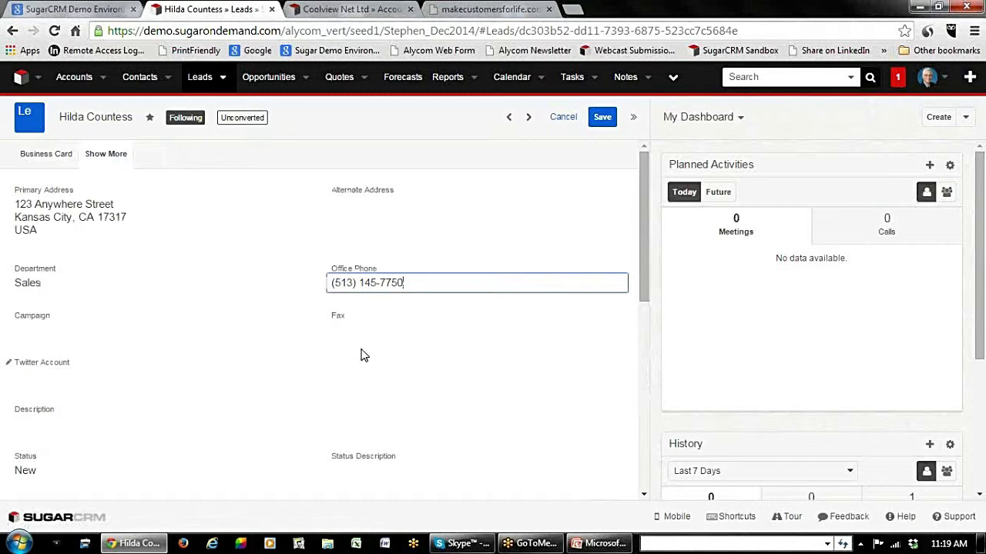
pyautogui.click(324, 315)
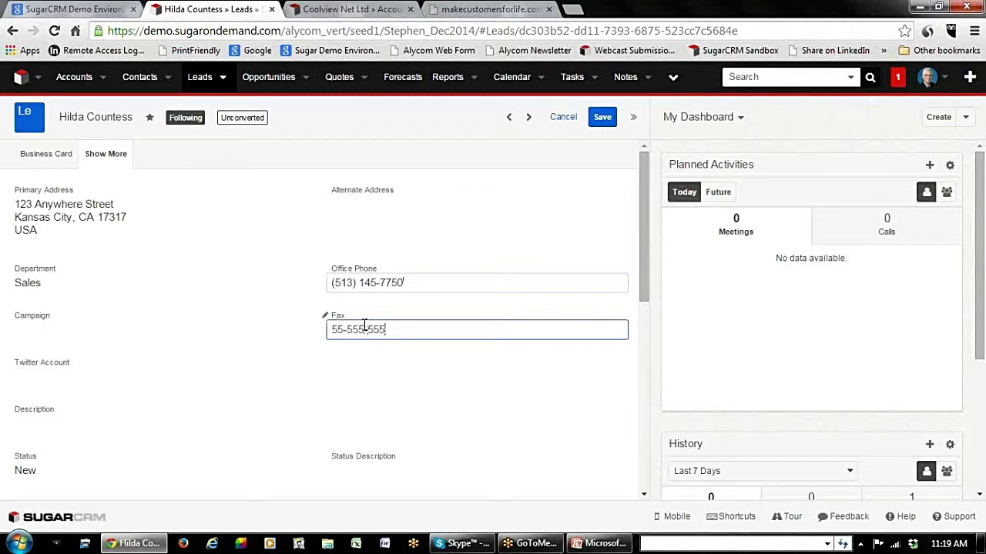
pyautogui.click(604, 119)
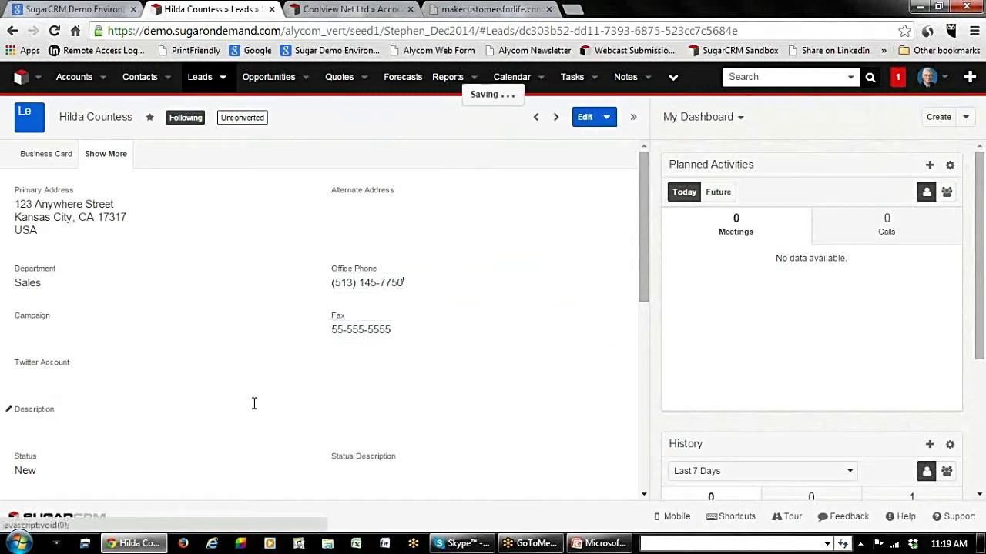
# Review the saved lead's business card and its related panels, from Calls and Meetings to Campaign Log and Emails.
pyautogui.click(52, 156)
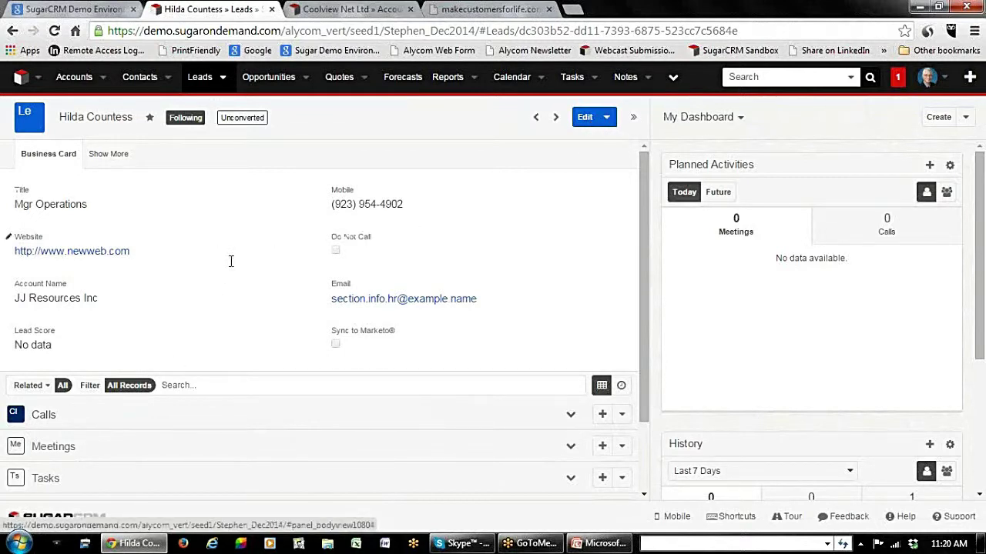
pyautogui.scroll(-1, 306, 234)
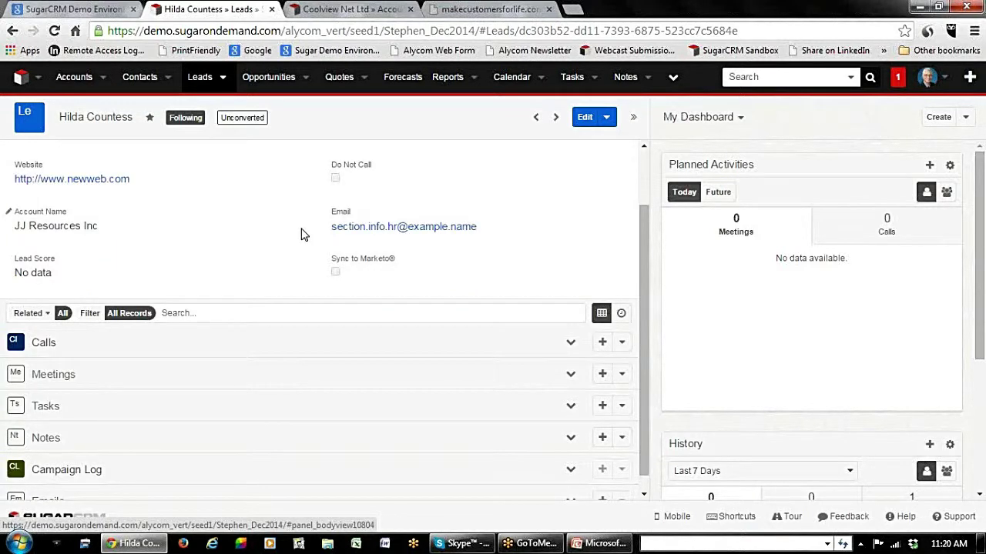
pyautogui.scroll(-1, 302, 235)
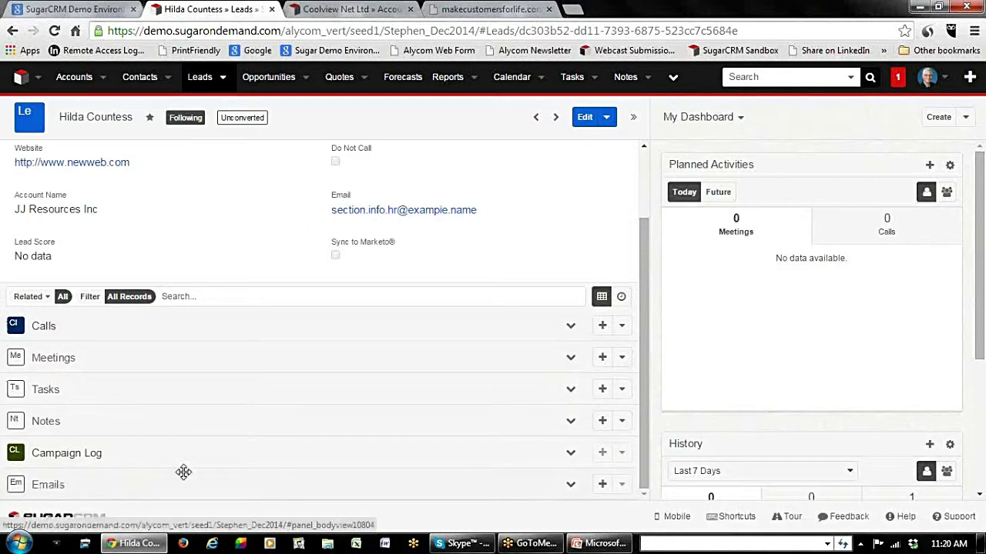
pyautogui.scroll(2, 443, 416)
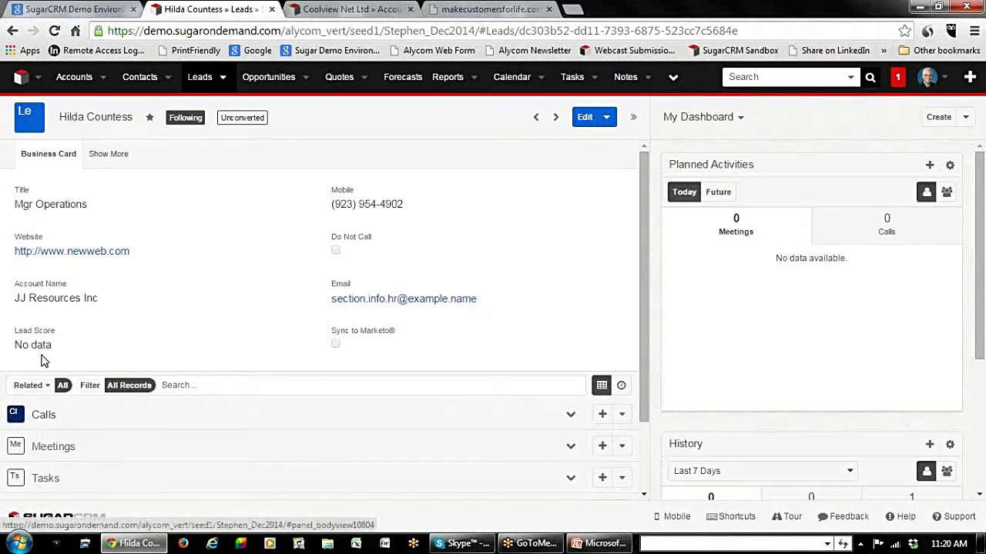
# Check the lead's additional details, including Status, Lead Source and Teams, and return to its business card.
pyautogui.click(109, 155)
pyautogui.scroll(-4, 129, 256)
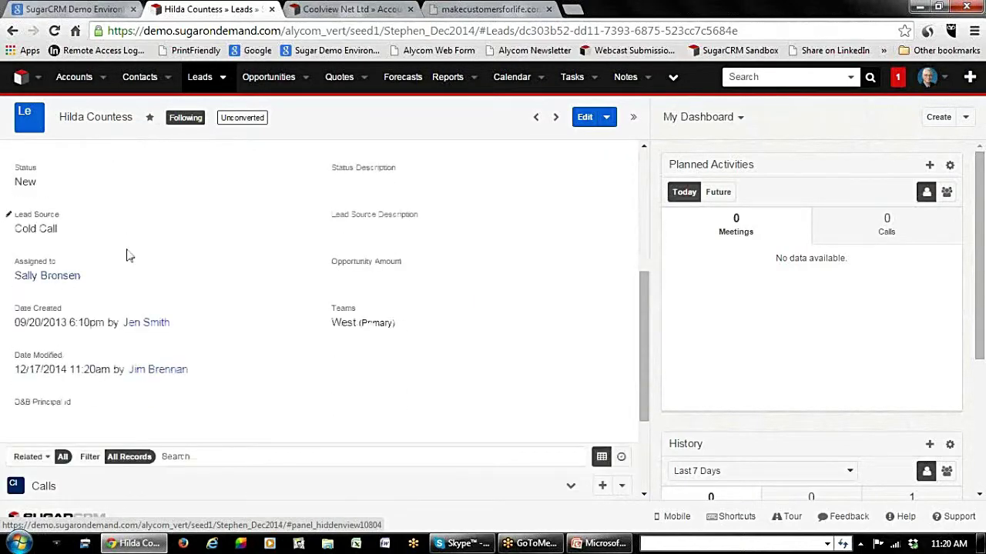
pyautogui.scroll(2, 129, 257)
pyautogui.scroll(2, 67, 193)
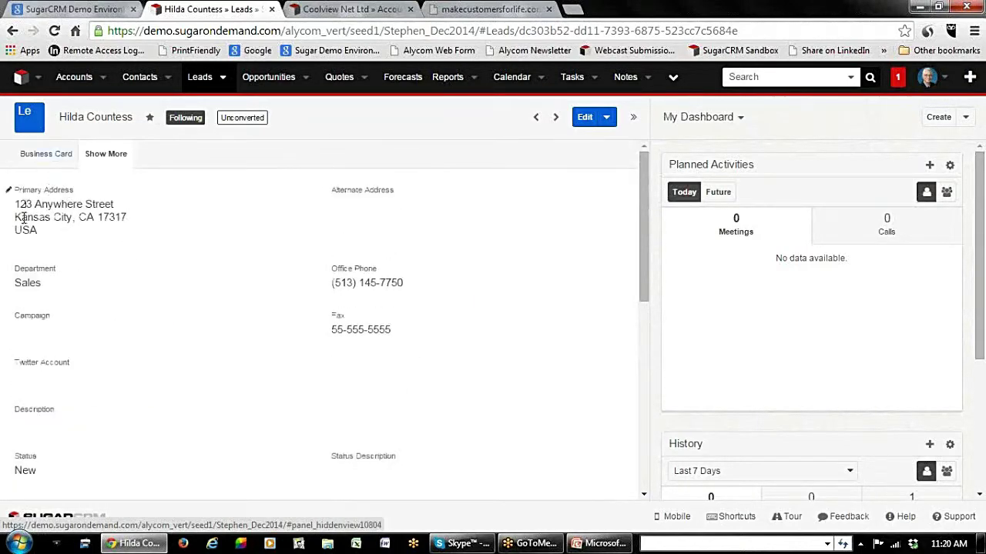
pyautogui.click(40, 154)
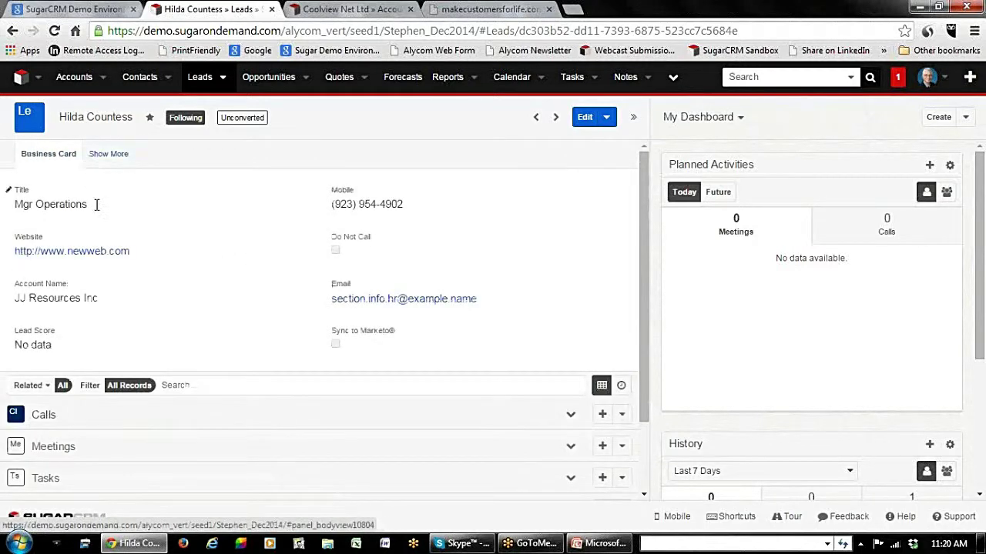
# Expand the lead's related Calls panel to show its logged calls.
pyautogui.scroll(-1, 93, 254)
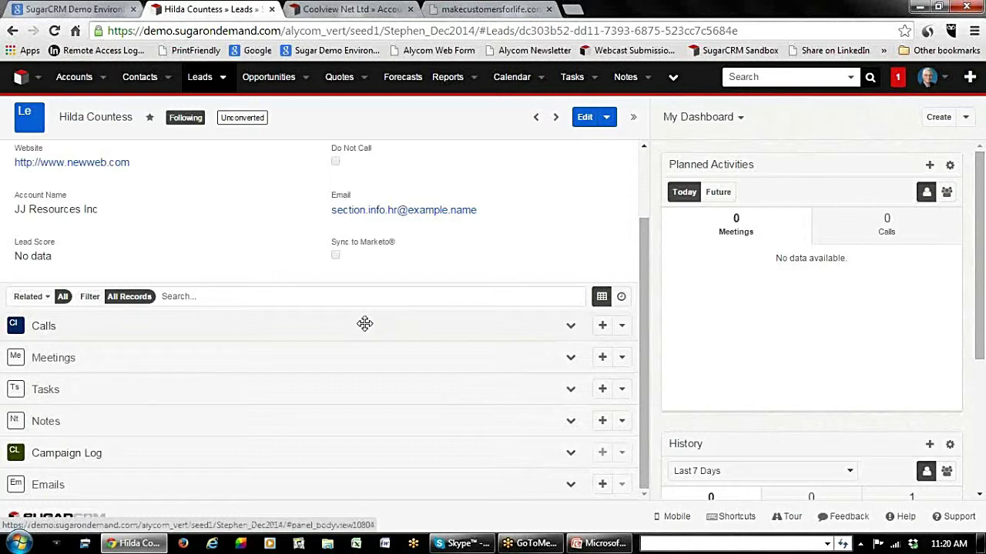
pyautogui.click(570, 330)
pyautogui.click(568, 330)
pyautogui.click(570, 326)
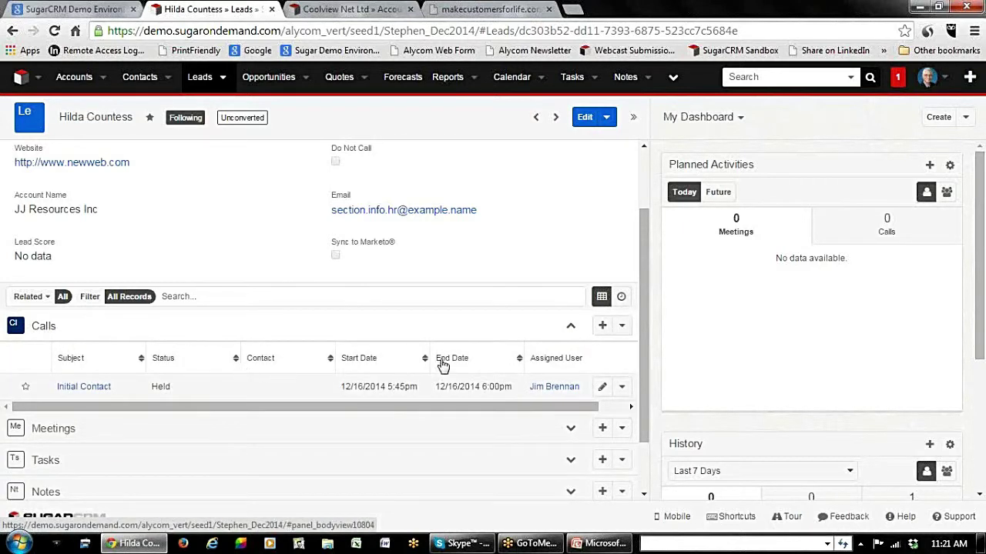
# Collapse the related Calls panel and start scheduling a meeting from the lead's Planned Activities with the subject Qualify Lead.
pyautogui.click(571, 329)
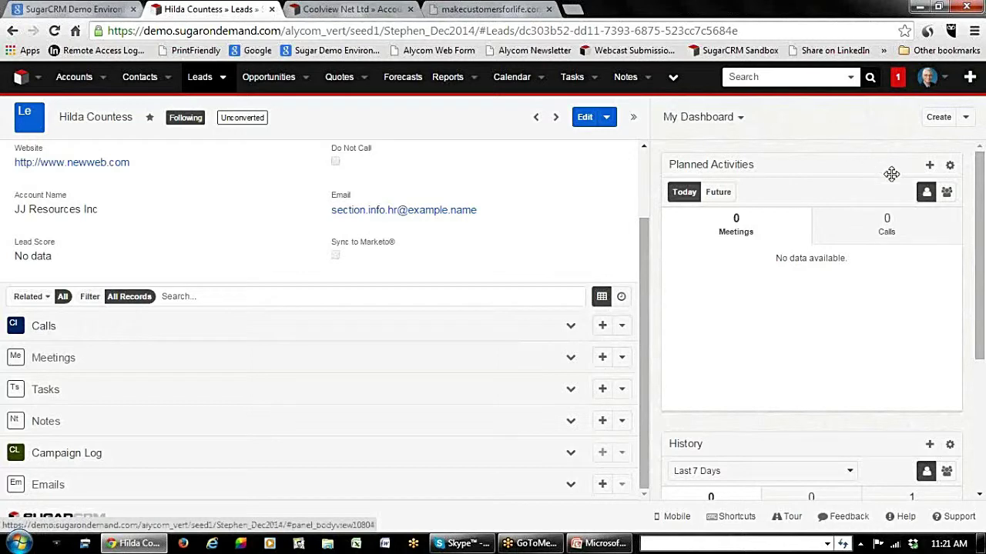
pyautogui.click(930, 167)
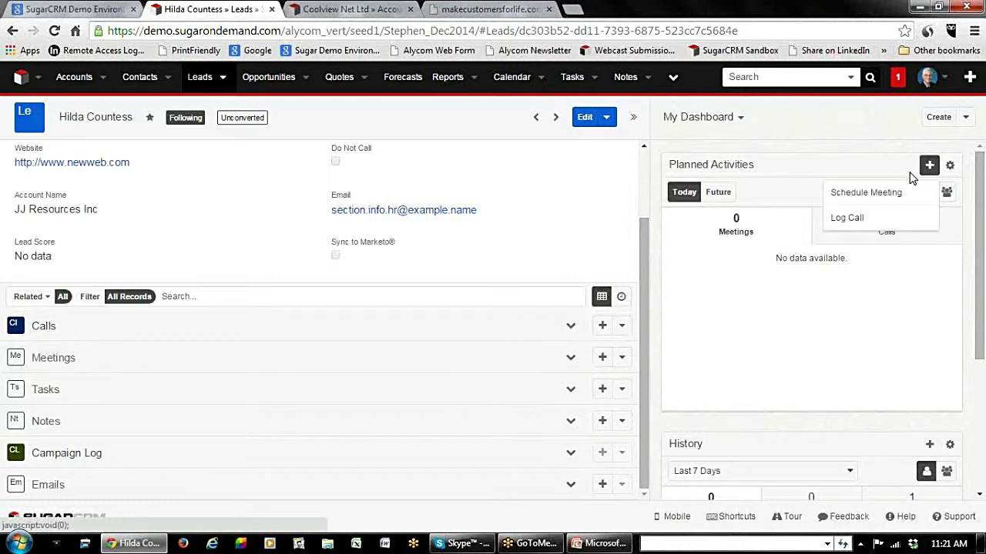
pyautogui.click(859, 200)
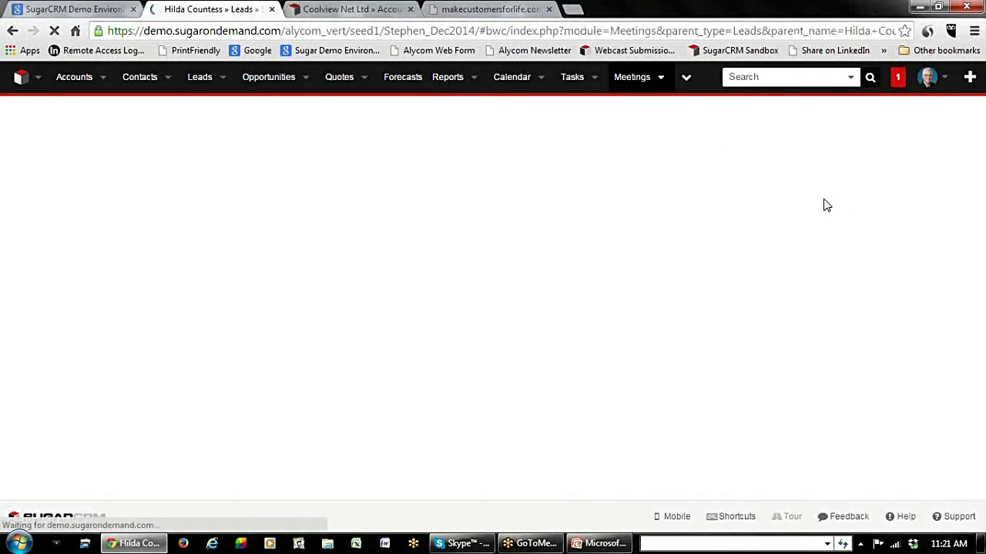
pyautogui.click(214, 192)
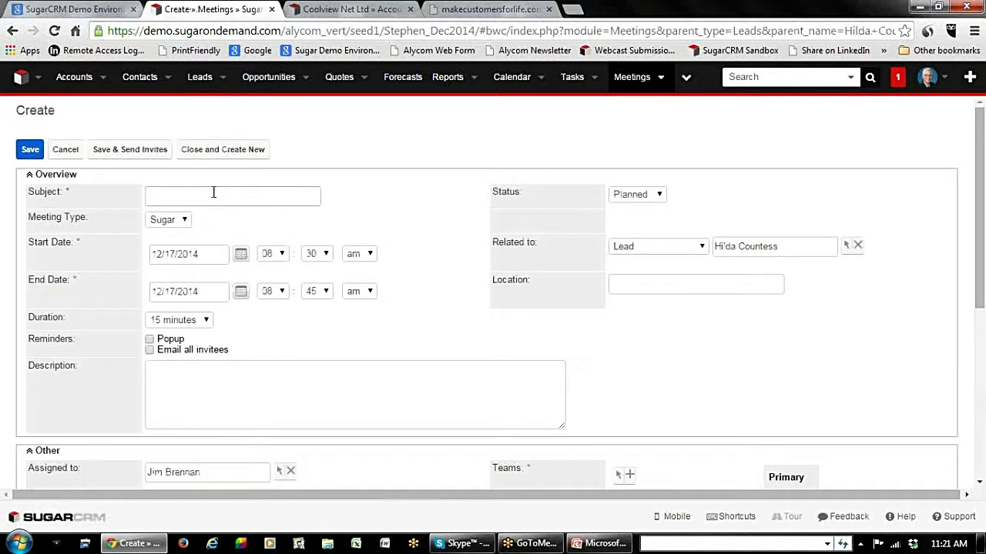
pyautogui.write('Qualify')
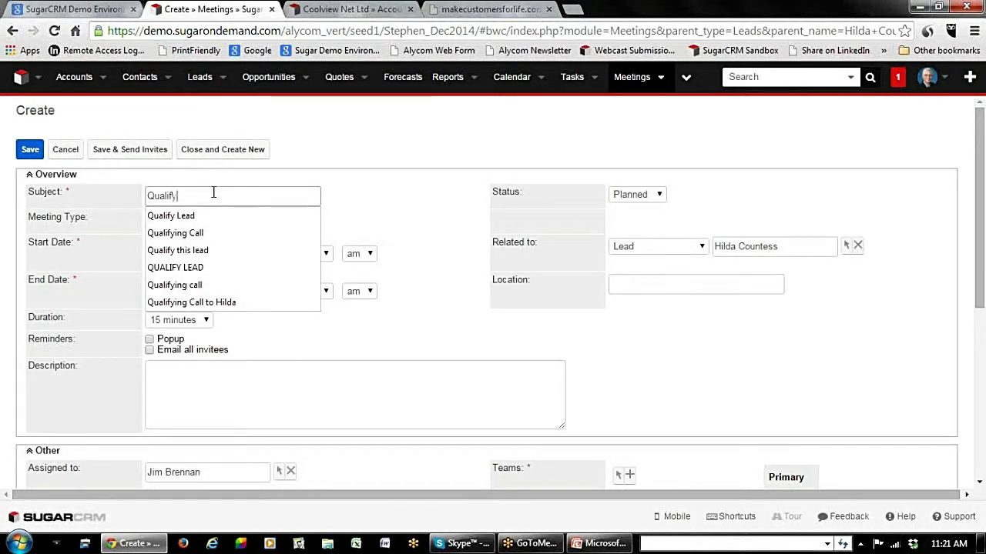
pyautogui.write('L')
pyautogui.click(213, 192)
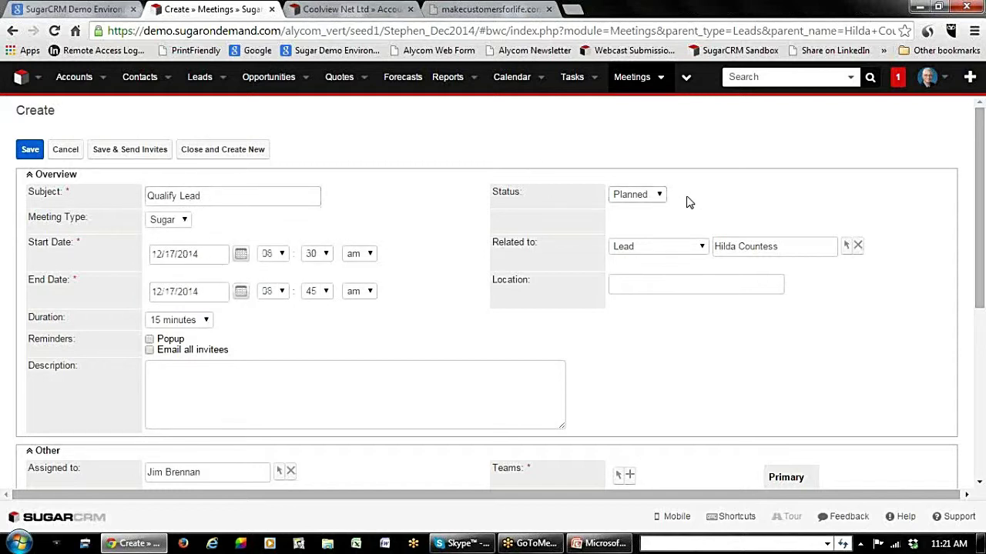
# Set the meeting's duration to 30 minutes and enable a popup reminder 15 minutes prior.
pyautogui.click(206, 322)
pyautogui.click(173, 355)
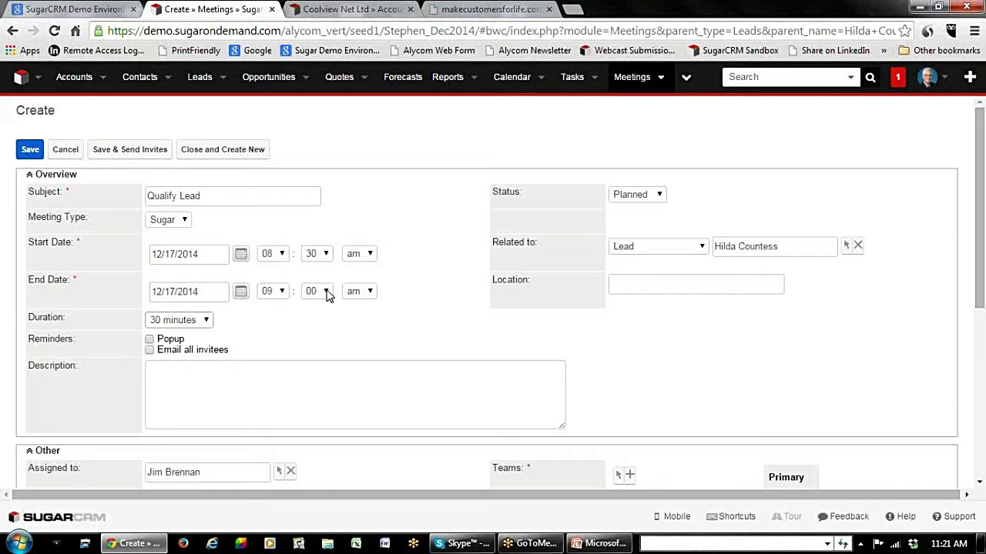
pyautogui.click(149, 340)
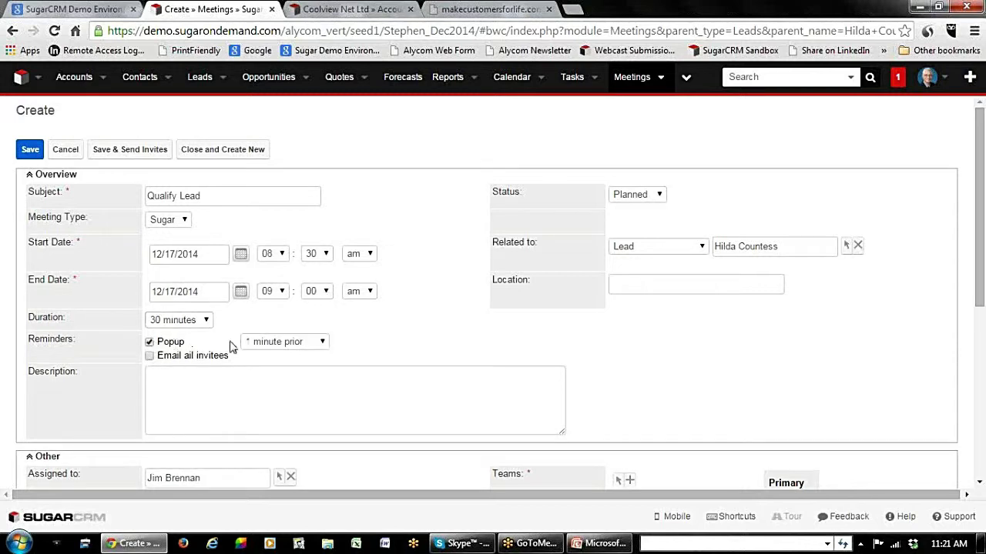
pyautogui.click(321, 343)
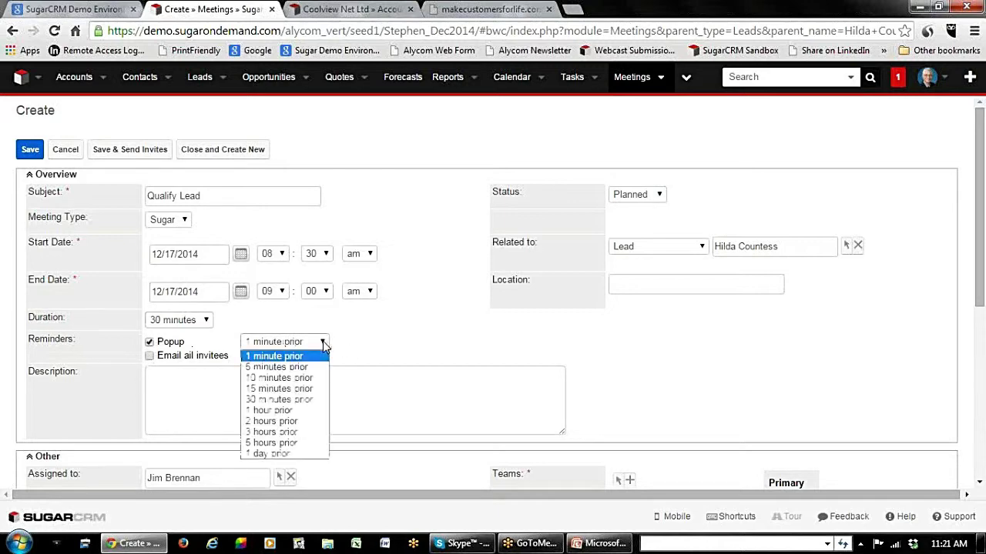
pyautogui.click(308, 385)
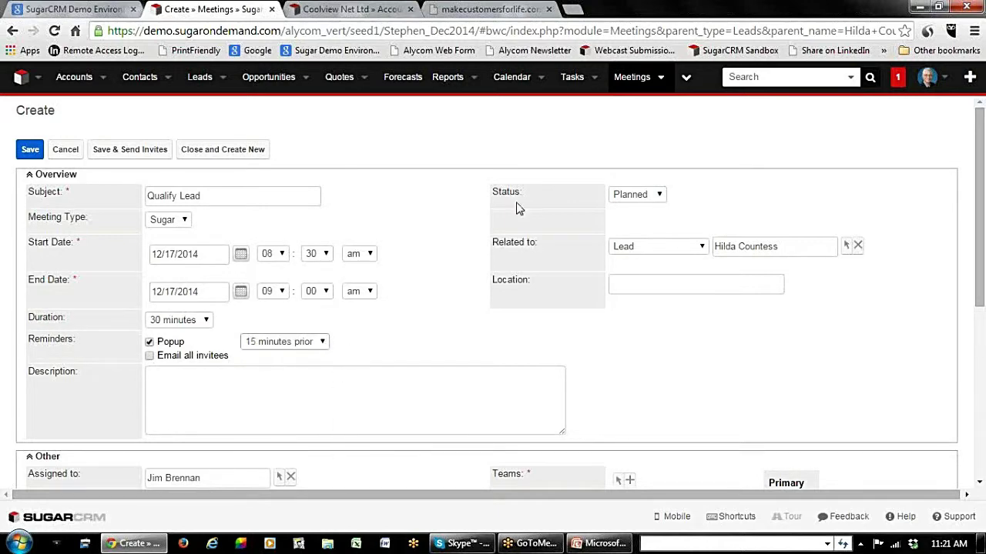
# Enter Office as the meeting's location and add a short text in its description.
pyautogui.scroll(-2, 821, 269)
pyautogui.scroll(1, 804, 254)
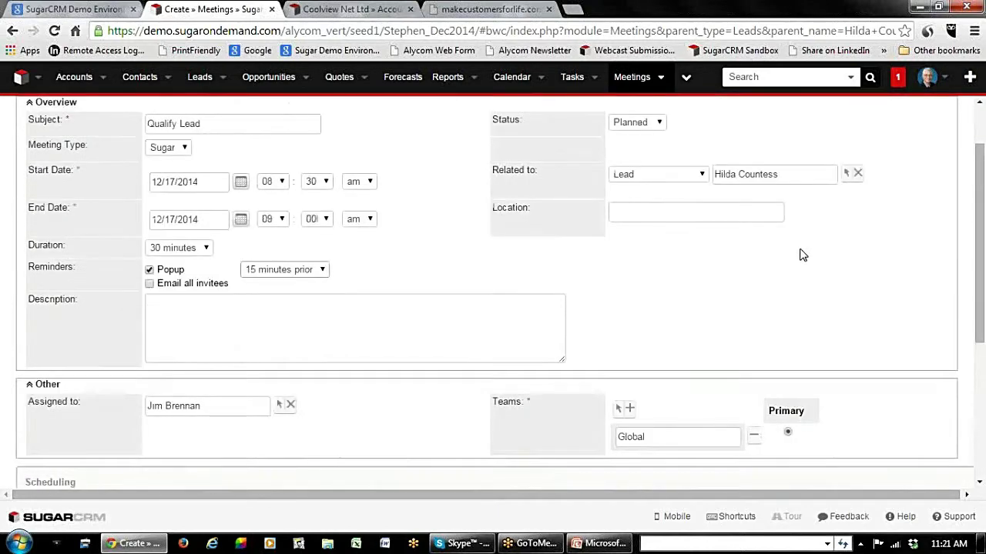
pyautogui.click(652, 213)
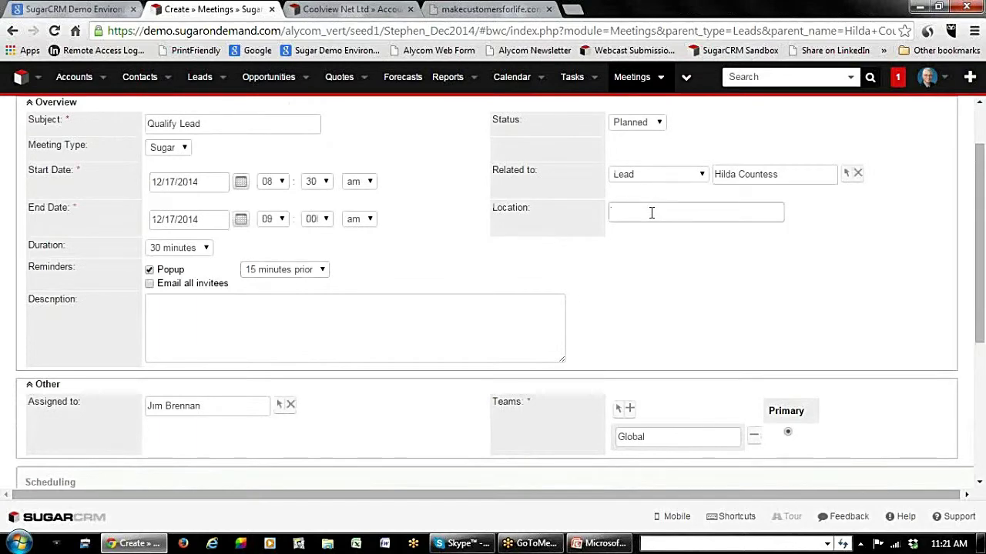
pyautogui.write('Office')
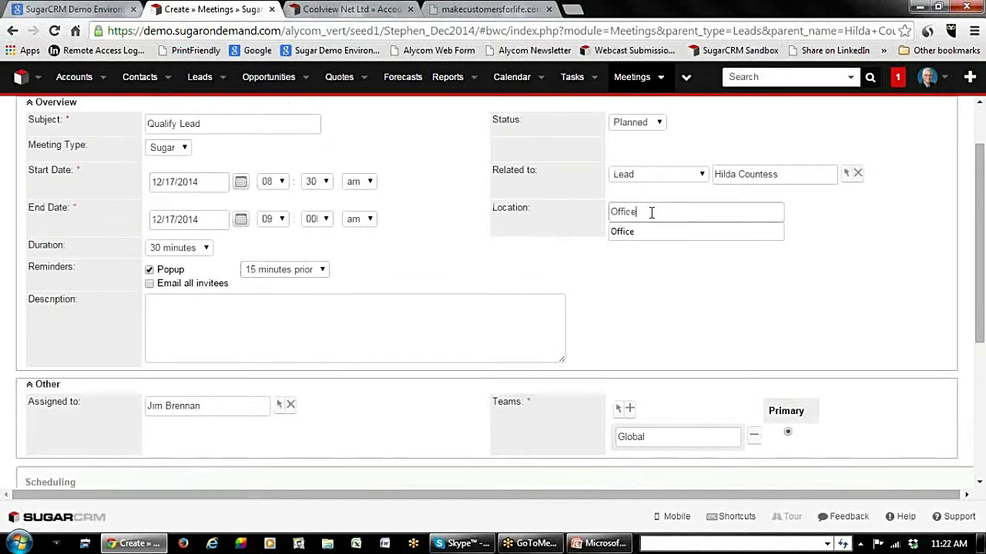
pyautogui.scroll(1, 651, 212)
pyautogui.scroll(-2, 303, 305)
pyautogui.click(219, 231)
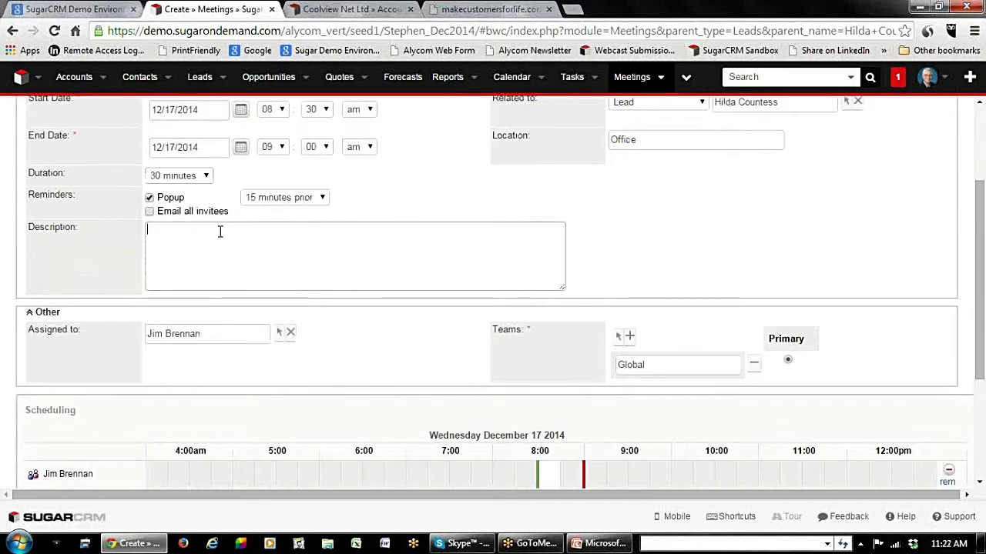
pyautogui.write('No')
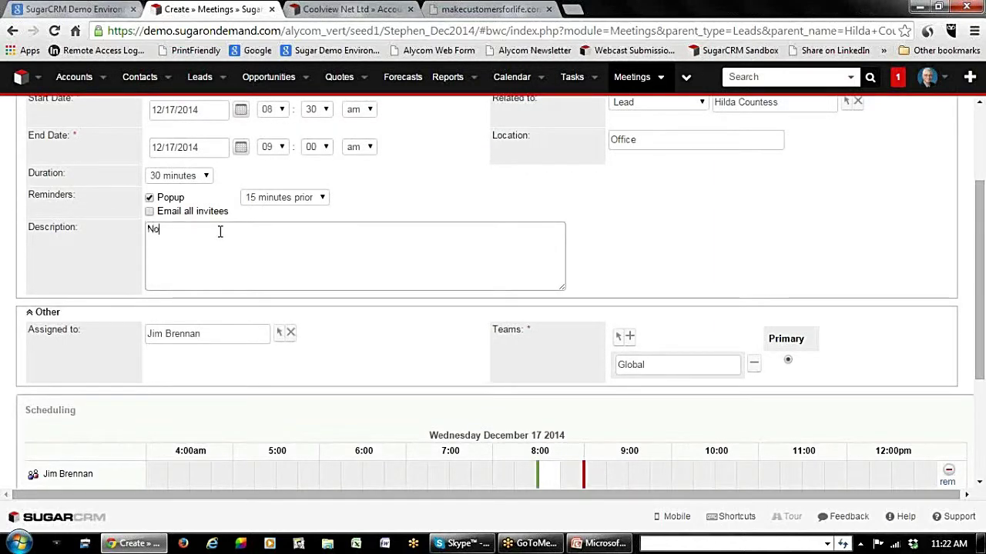
# Save the meeting and expand the lead's related Meetings panel to view it.
pyautogui.scroll(2, 200, 251)
pyautogui.scroll(-4, 191, 275)
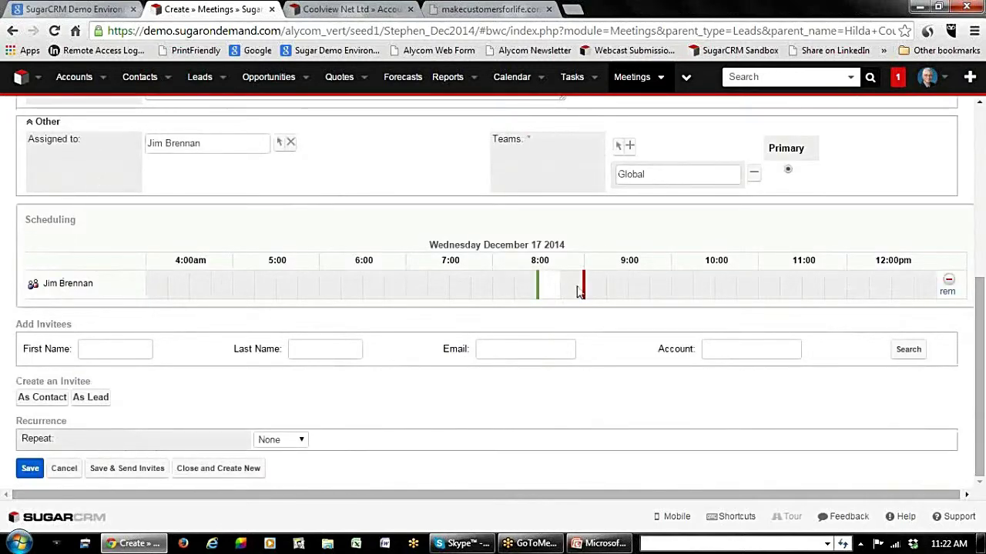
pyautogui.click(30, 471)
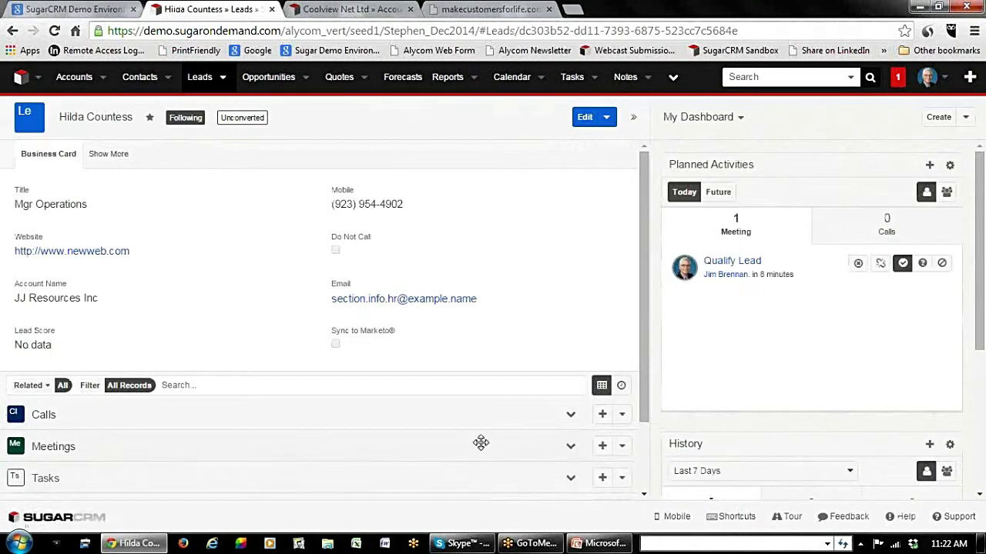
pyautogui.click(570, 446)
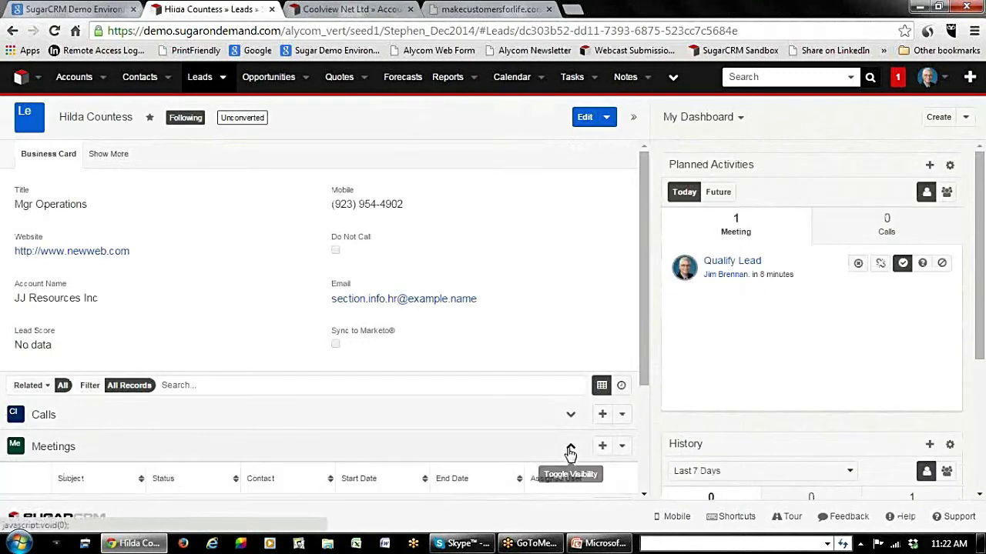
pyautogui.scroll(-2, 516, 405)
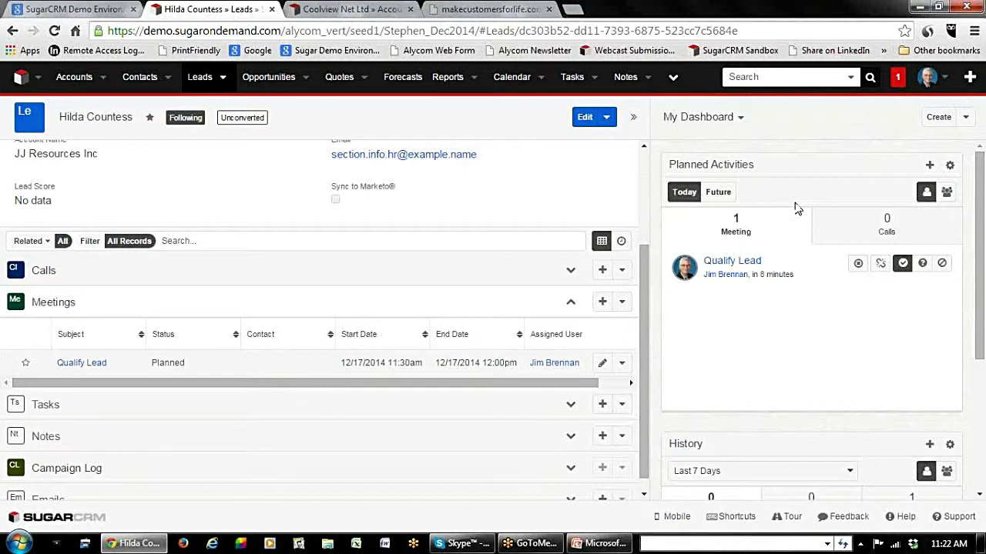
# Start logging a call from the lead's Planned Activities, with a subject about reminding the lead by first name.
pyautogui.click(931, 166)
pyautogui.click(861, 218)
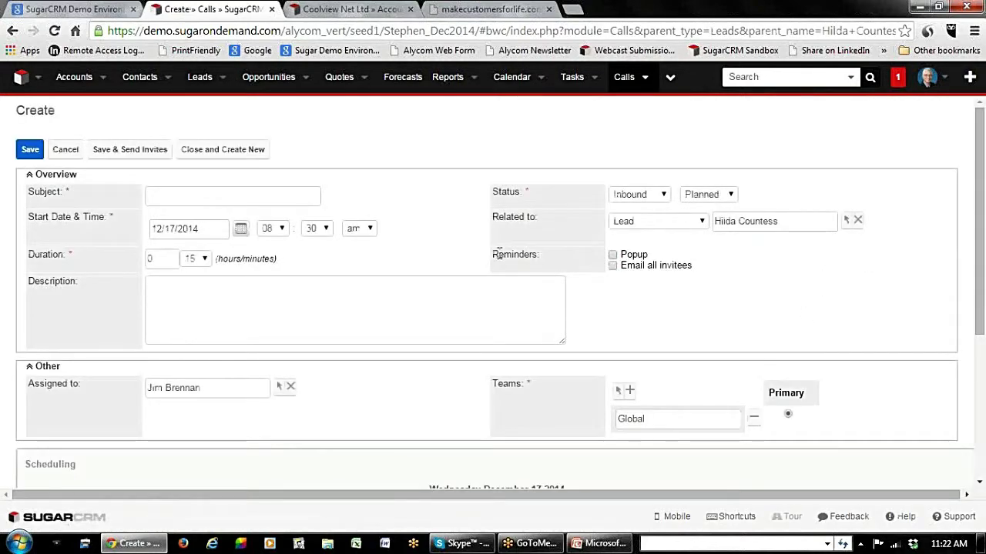
pyautogui.click(286, 196)
pyautogui.write('R')
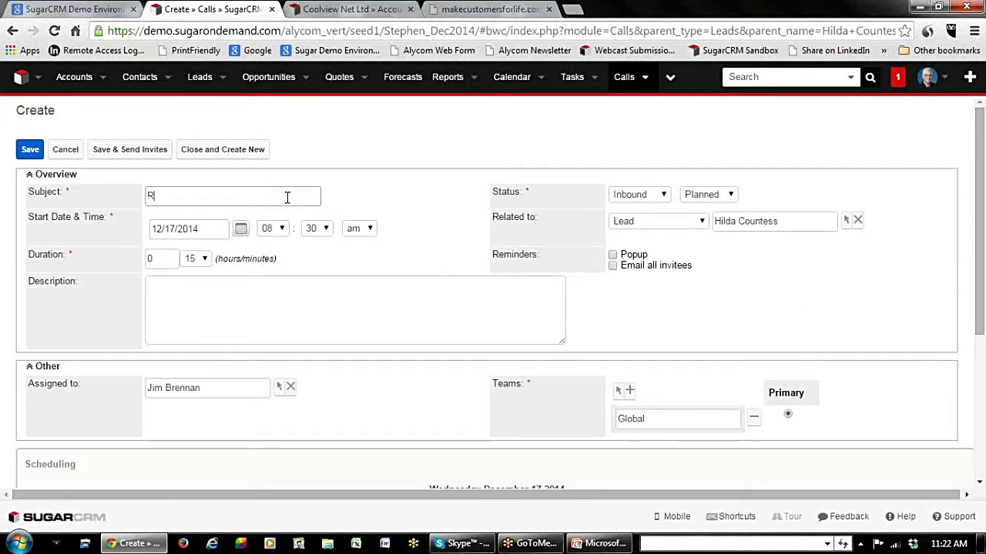
pyautogui.write('emind Hilda')
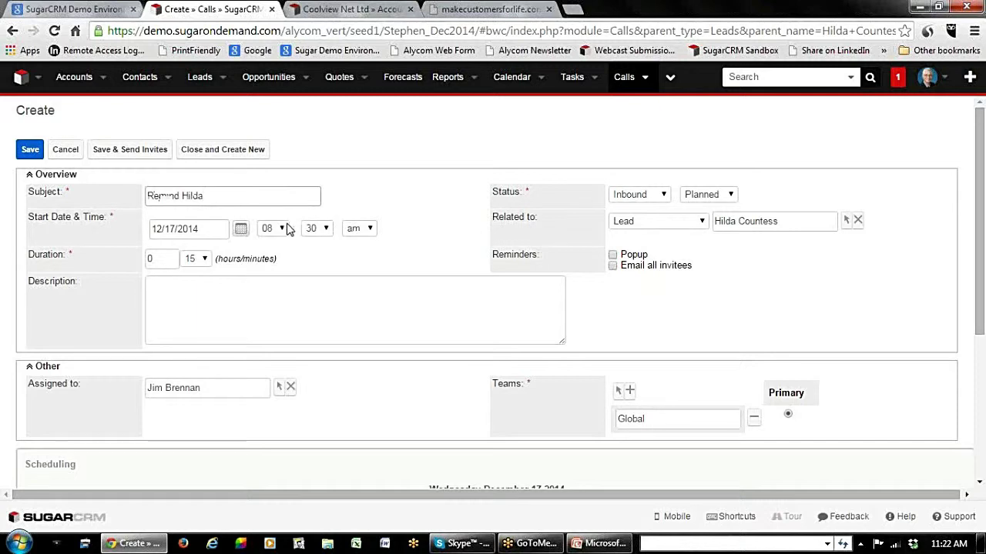
# Set the call's start time to 08:00 am and its direction to Outbound.
pyautogui.click(326, 229)
pyautogui.click(312, 252)
pyautogui.click(667, 201)
pyautogui.click(639, 219)
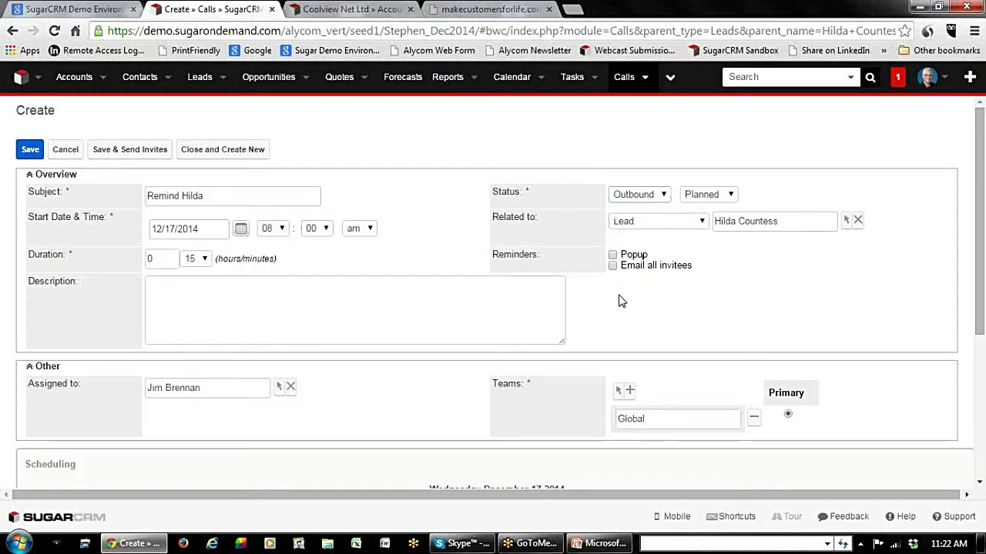
# Save the call and show the calls in the lead's Planned Activities for today.
pyautogui.scroll(-3, 250, 375)
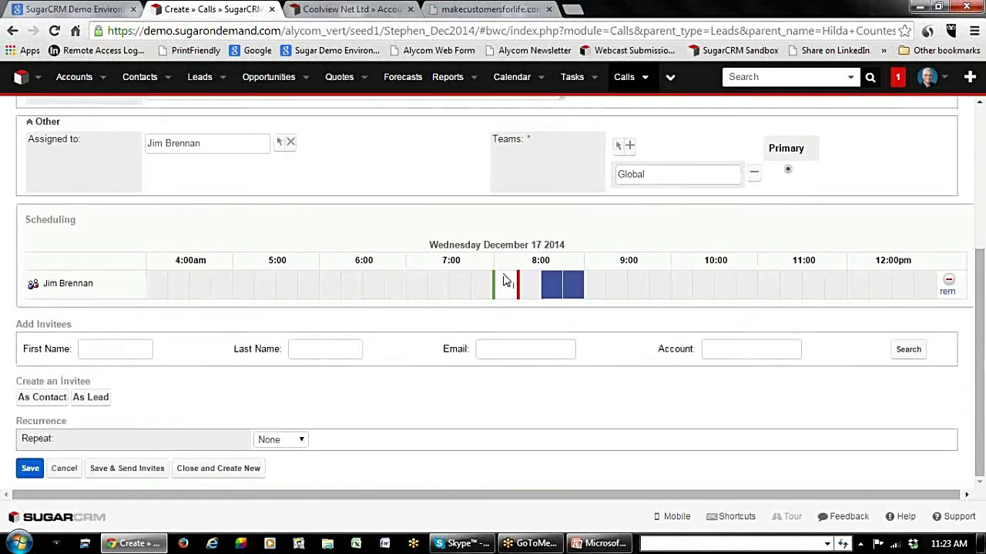
pyautogui.click(23, 468)
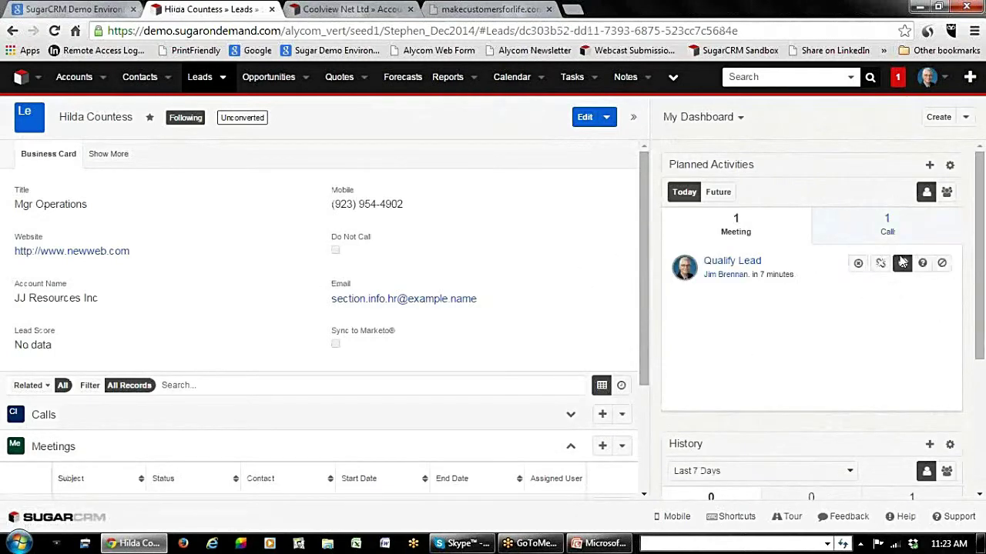
pyautogui.click(887, 235)
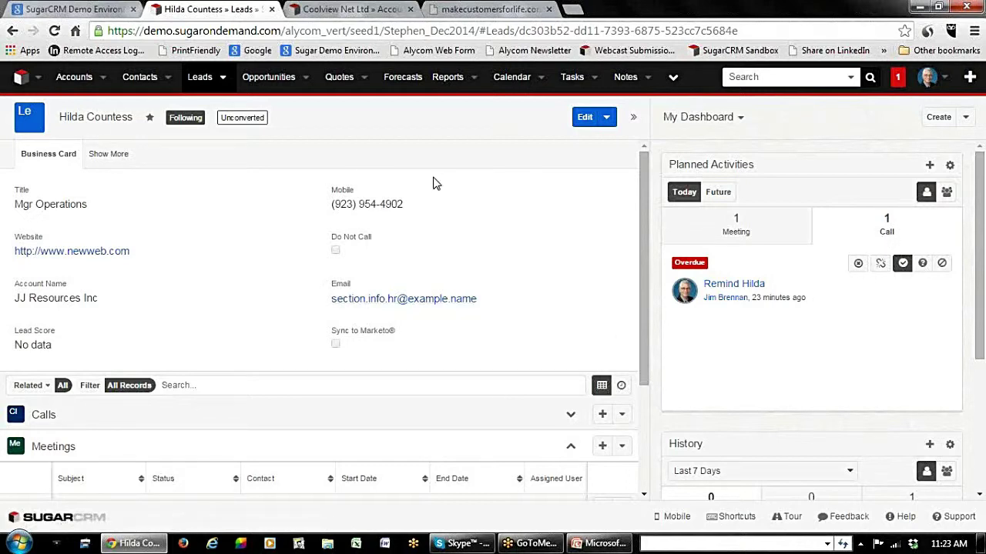
# From the calendar, edit the 8 am reminder call: set its status to Held, describe it as "See you there" and save.
pyautogui.click(519, 80)
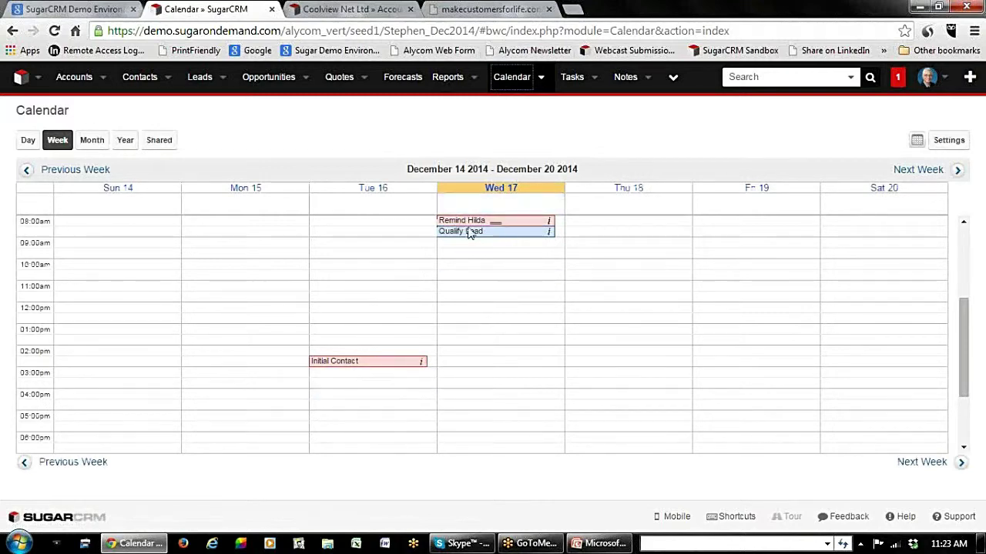
pyautogui.click(479, 223)
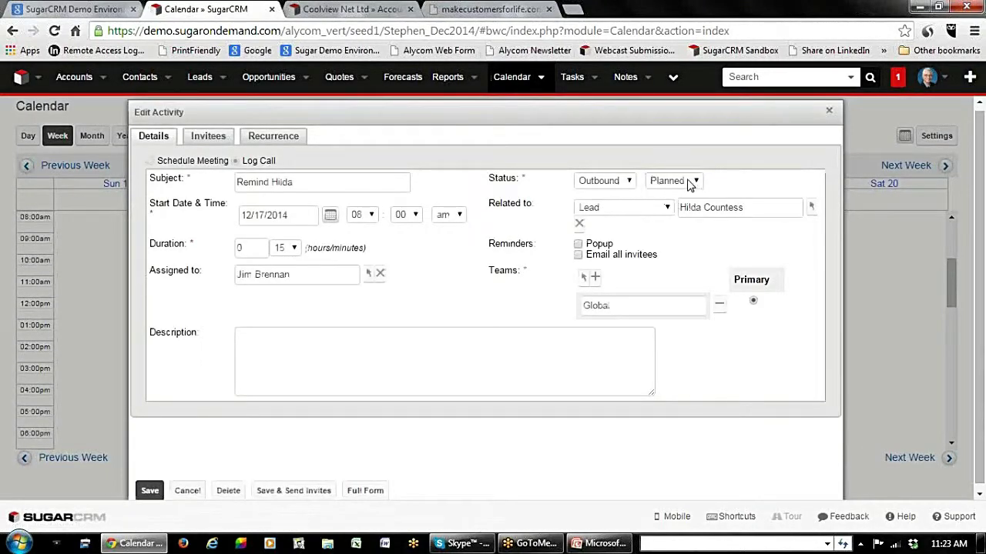
pyautogui.click(696, 180)
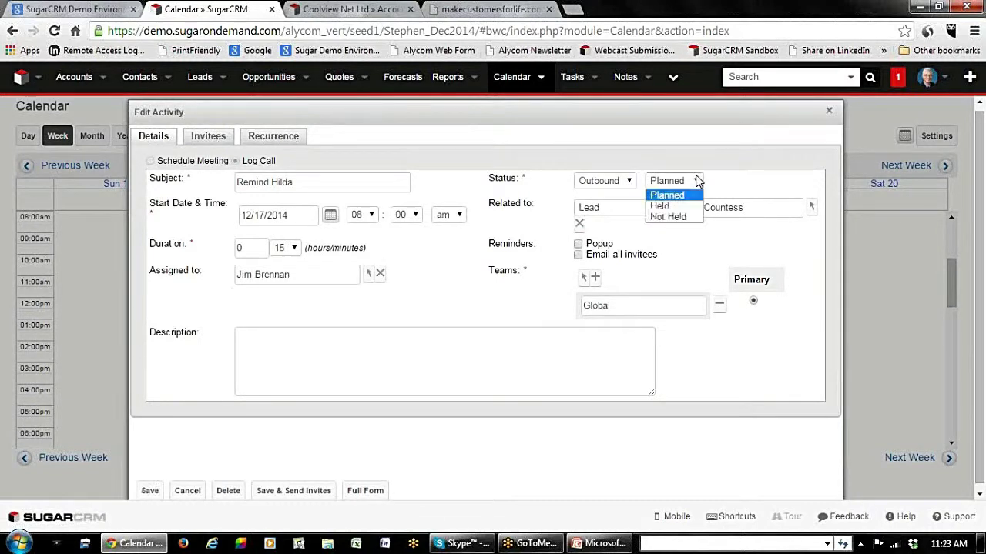
pyautogui.click(674, 207)
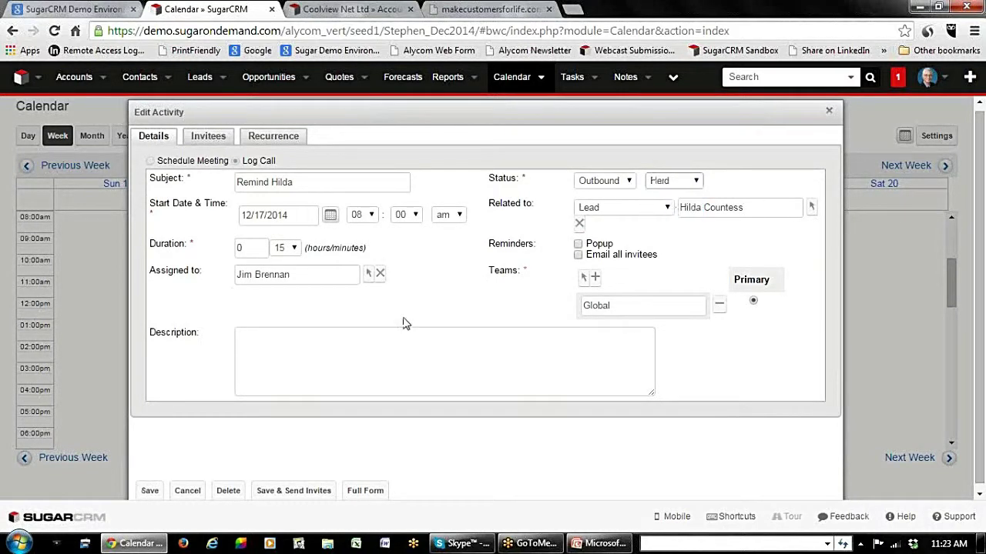
pyautogui.click(311, 335)
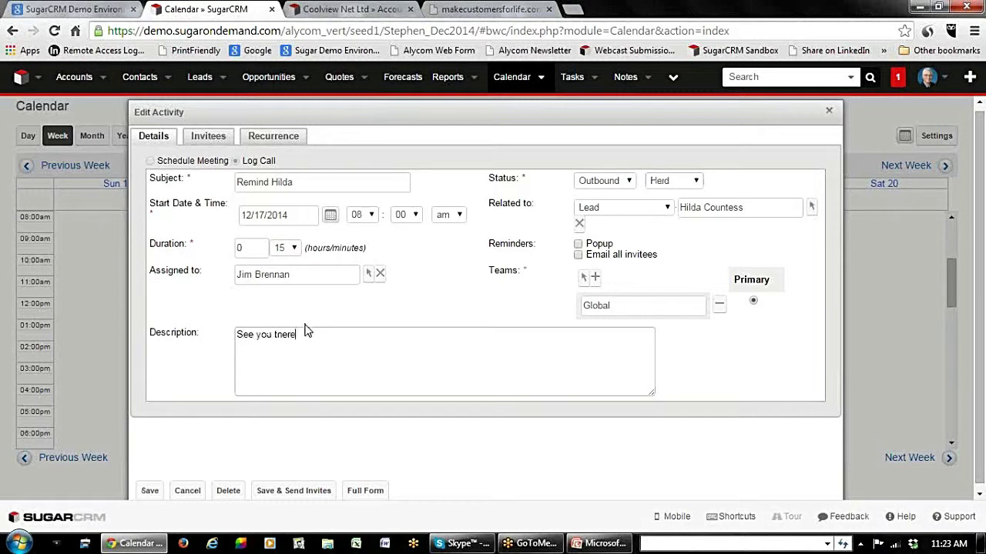
pyautogui.scroll(-1, 306, 331)
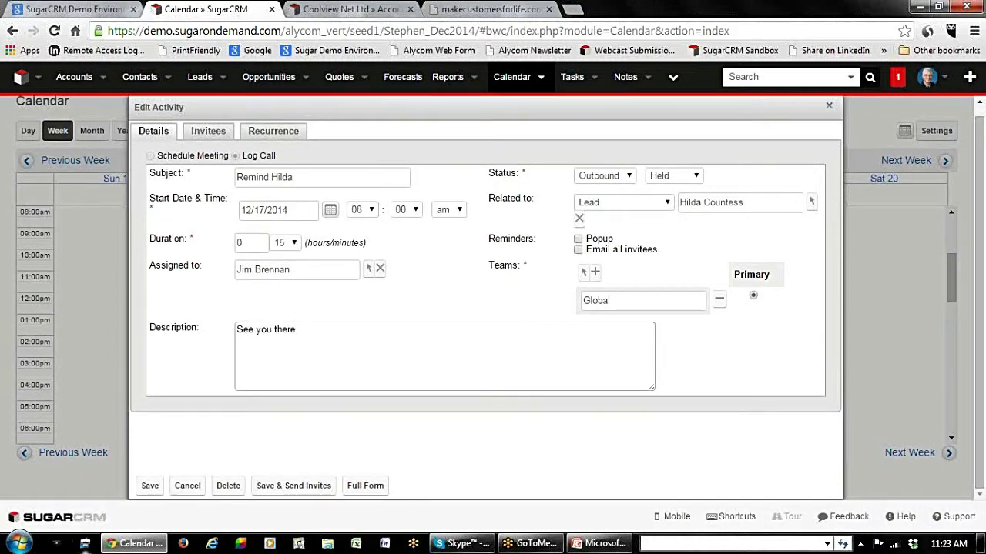
pyautogui.click(146, 489)
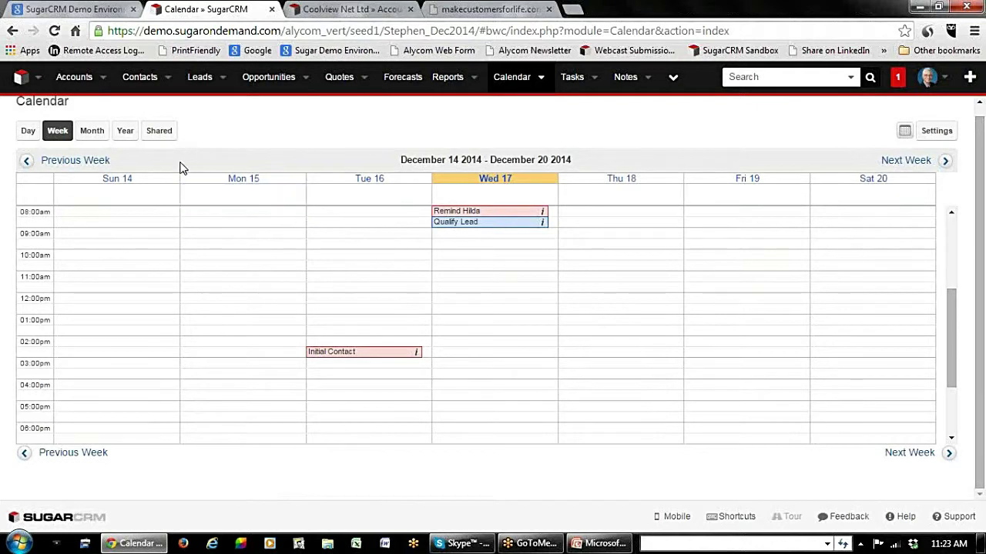
# Return to the lead's record from the list of recent and favorite leads.
pyautogui.click(222, 78)
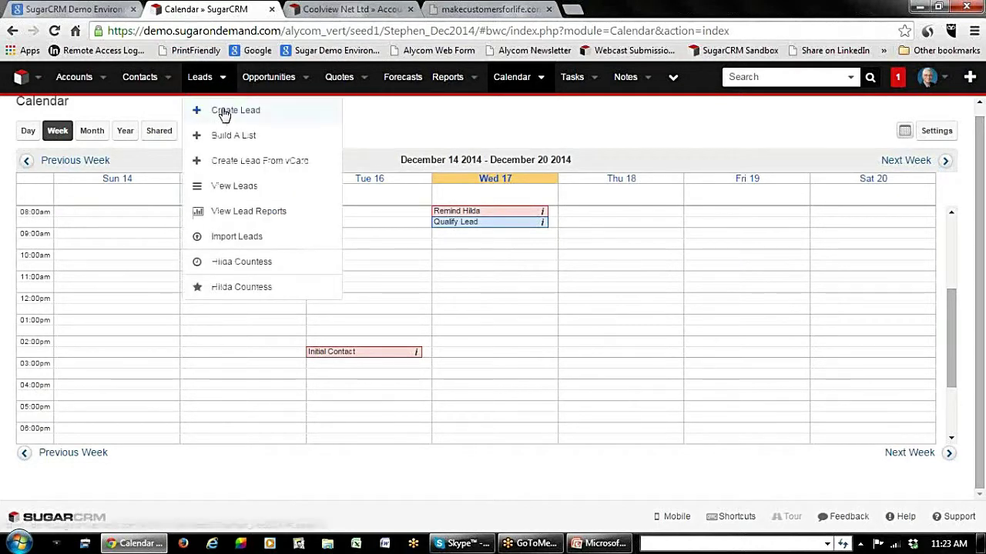
pyautogui.click(219, 297)
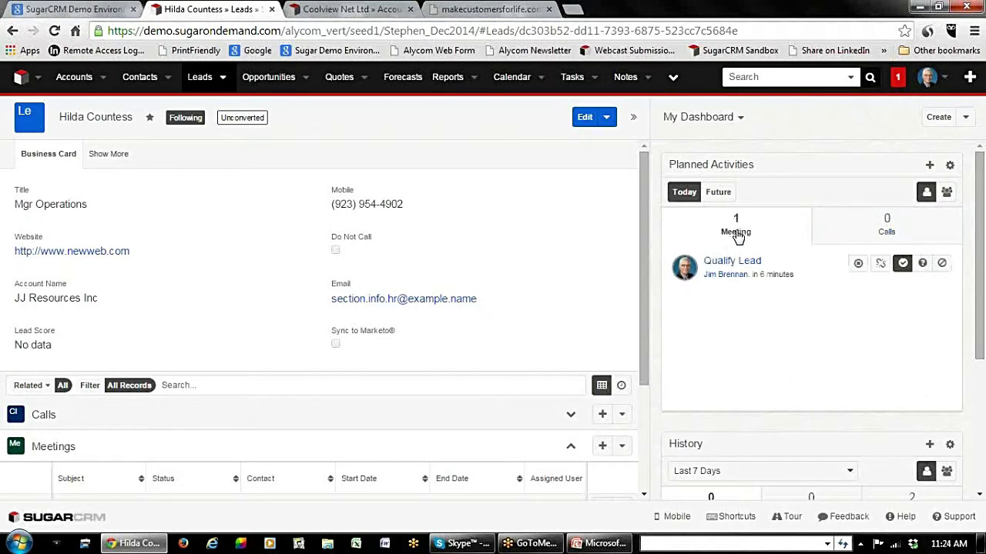
# Open the Qualify Lead meeting from the lead's Planned Activities, set its status to Held and save it.
pyautogui.scroll(-3, 227, 373)
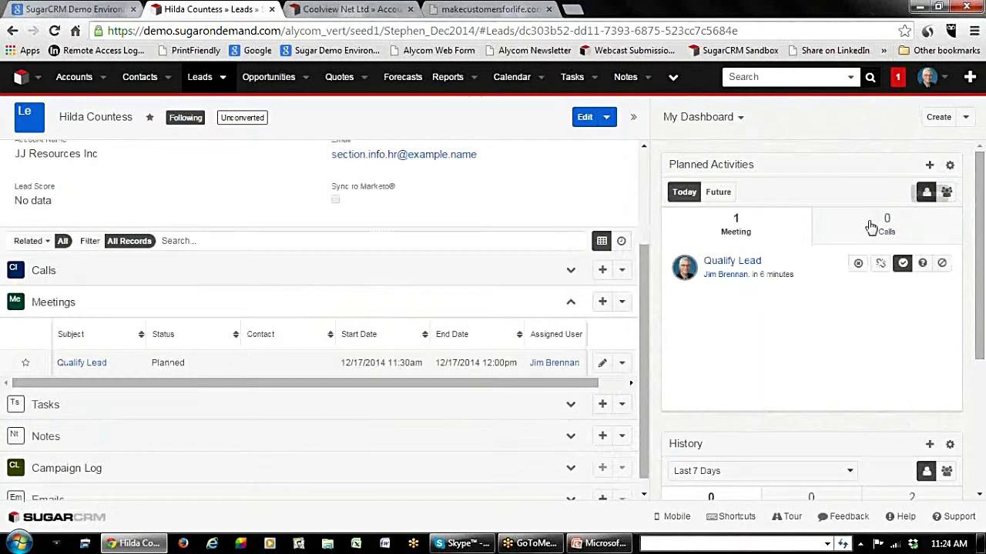
pyautogui.click(732, 265)
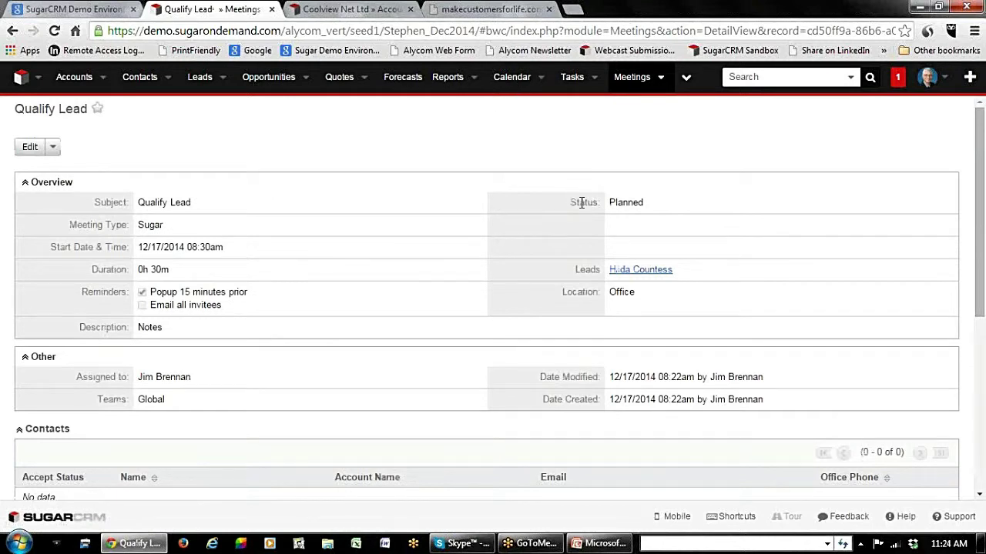
pyautogui.click(28, 146)
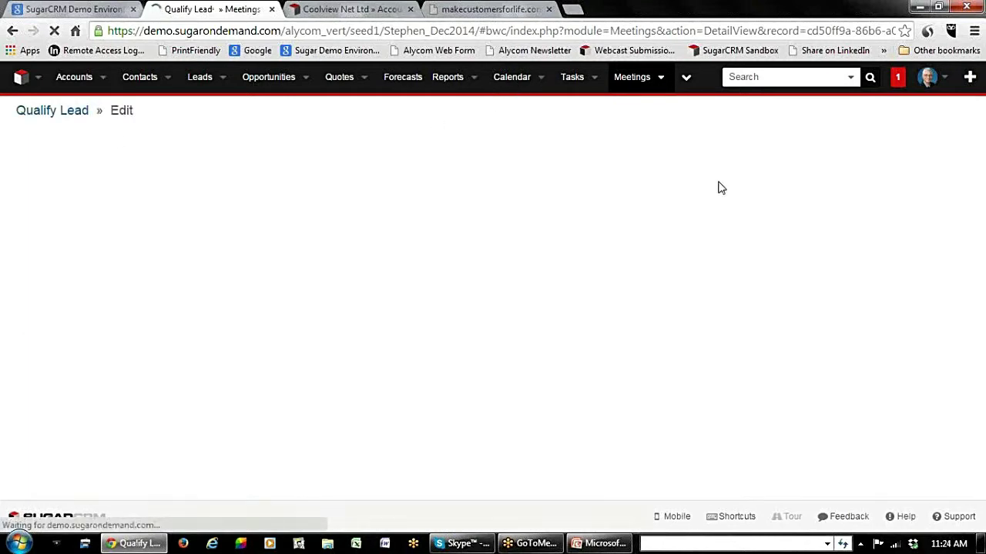
pyautogui.click(661, 195)
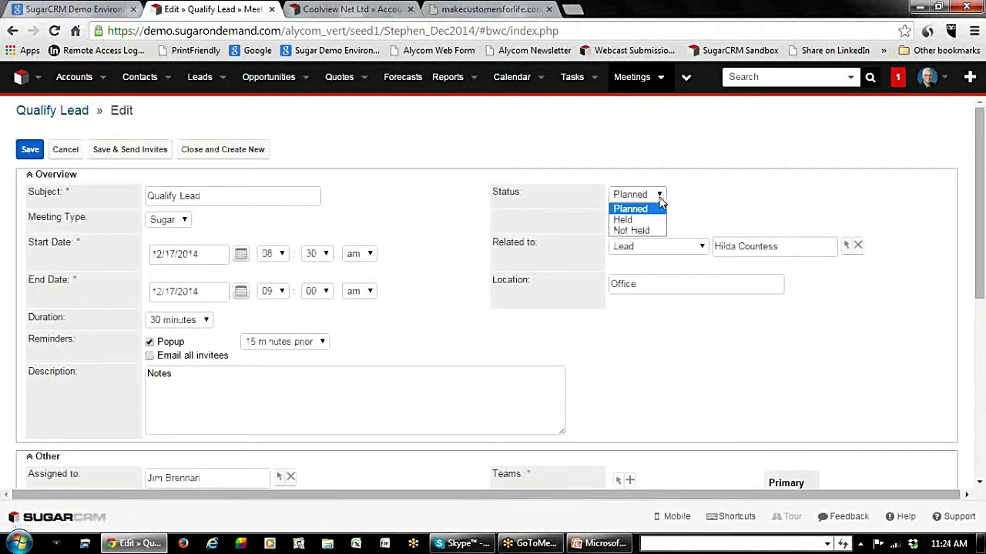
pyautogui.click(627, 220)
pyautogui.click(29, 149)
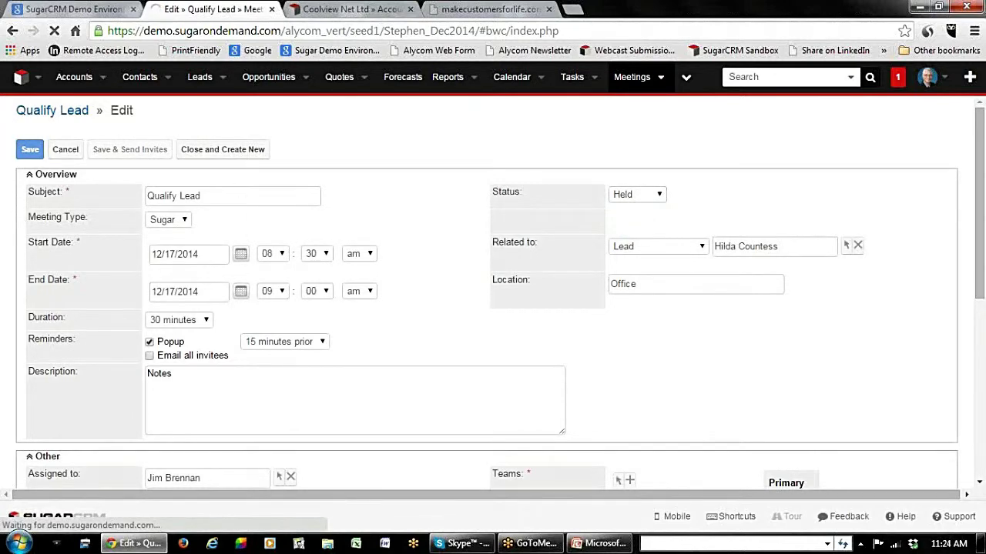
# Return to the lead's record and check the History for the held meeting and calls.
pyautogui.click(221, 78)
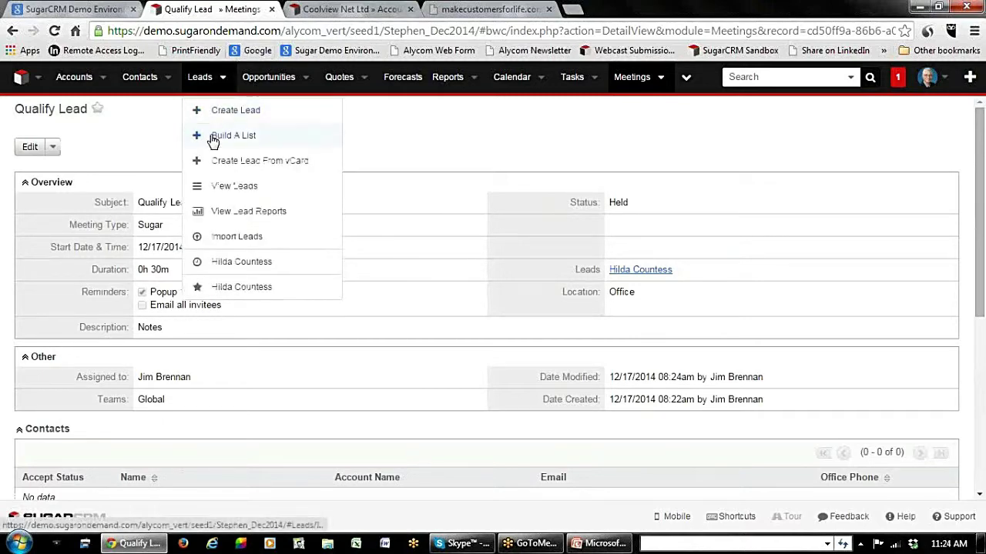
pyautogui.click(253, 289)
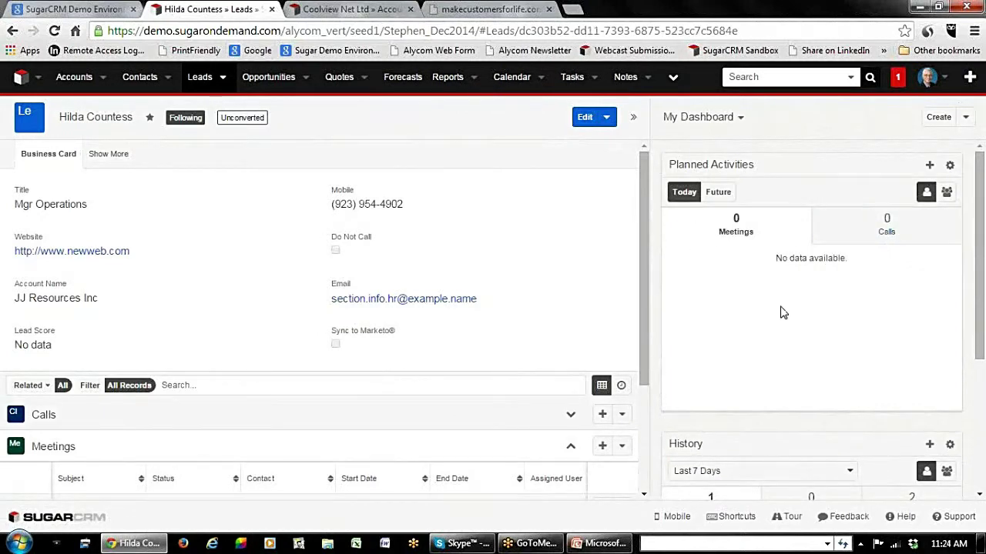
pyautogui.scroll(-2, 835, 320)
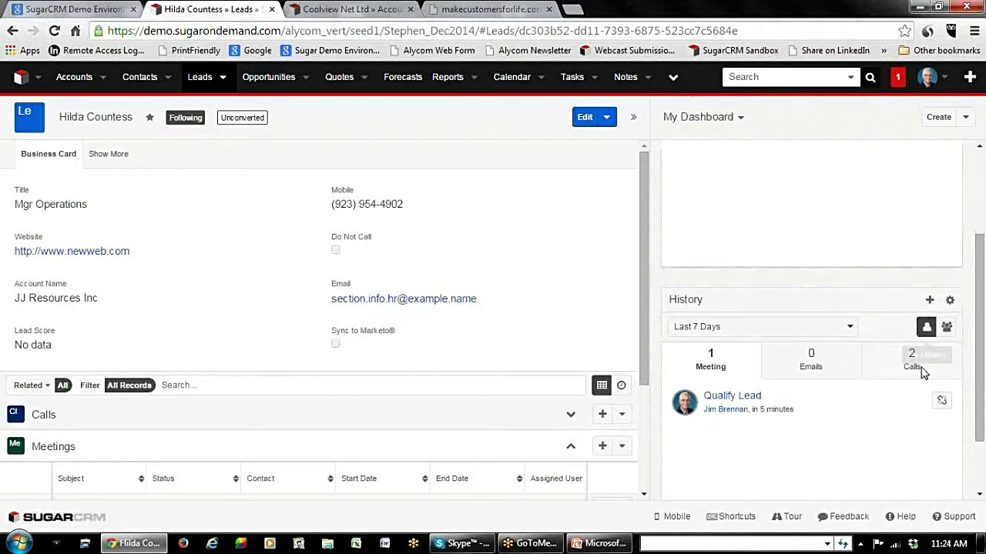
pyautogui.scroll(-1, 132, 264)
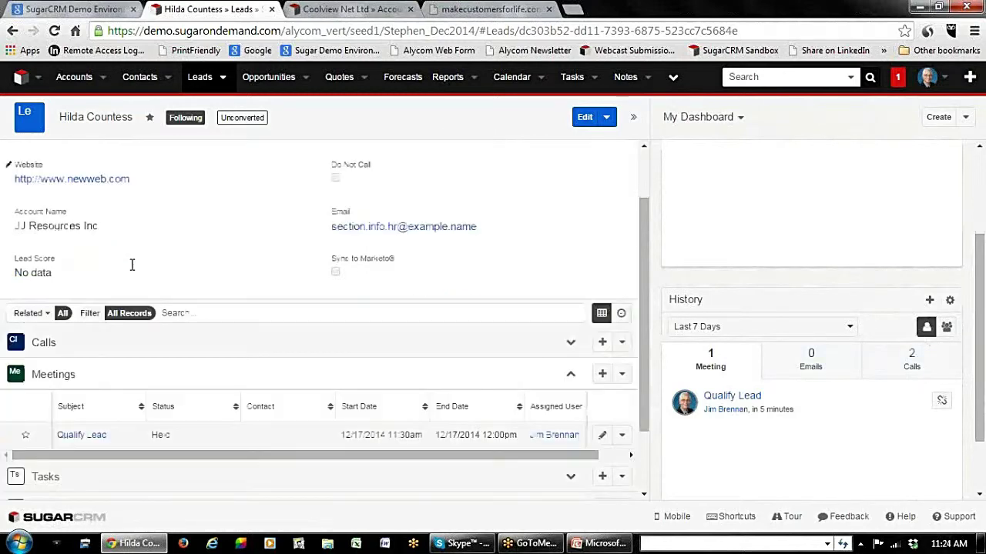
# Review the lead's related calls and meetings, and collapse both lists.
pyautogui.click(571, 343)
pyautogui.scroll(-2, 439, 293)
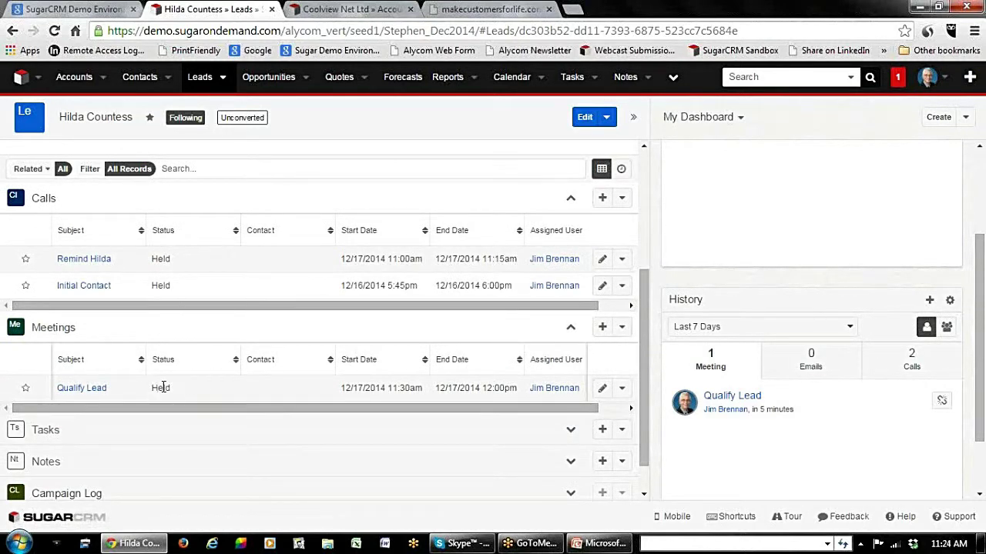
pyautogui.click(569, 329)
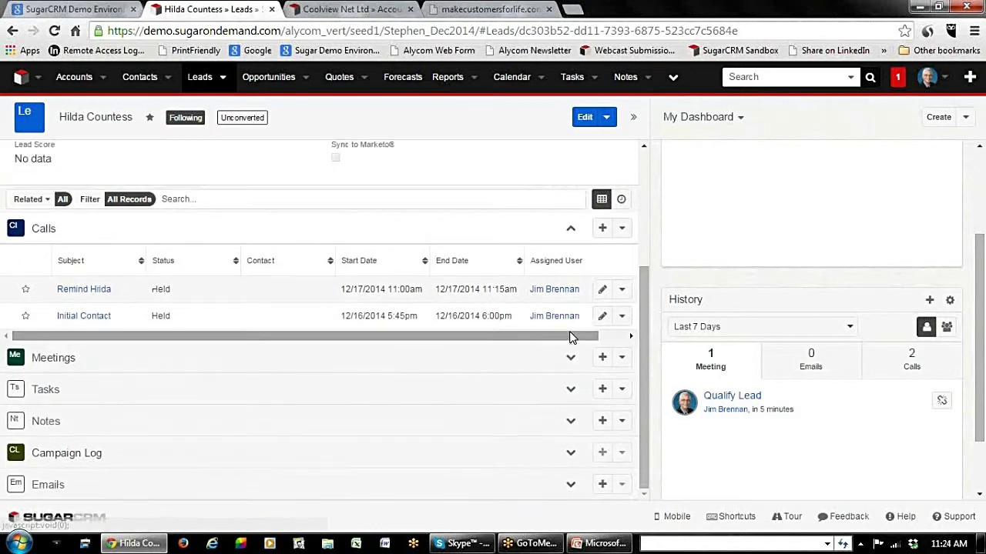
pyautogui.click(570, 228)
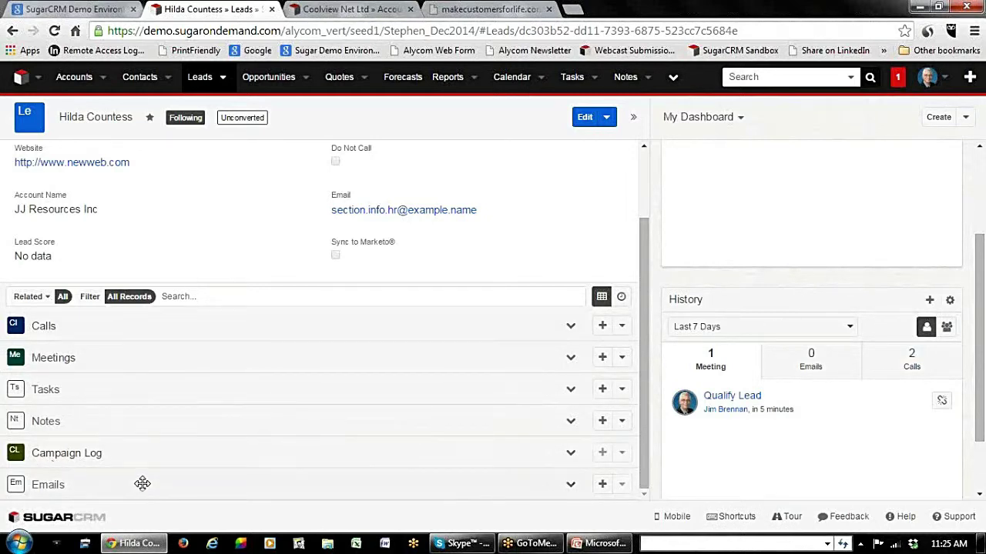
pyautogui.scroll(1, 865, 234)
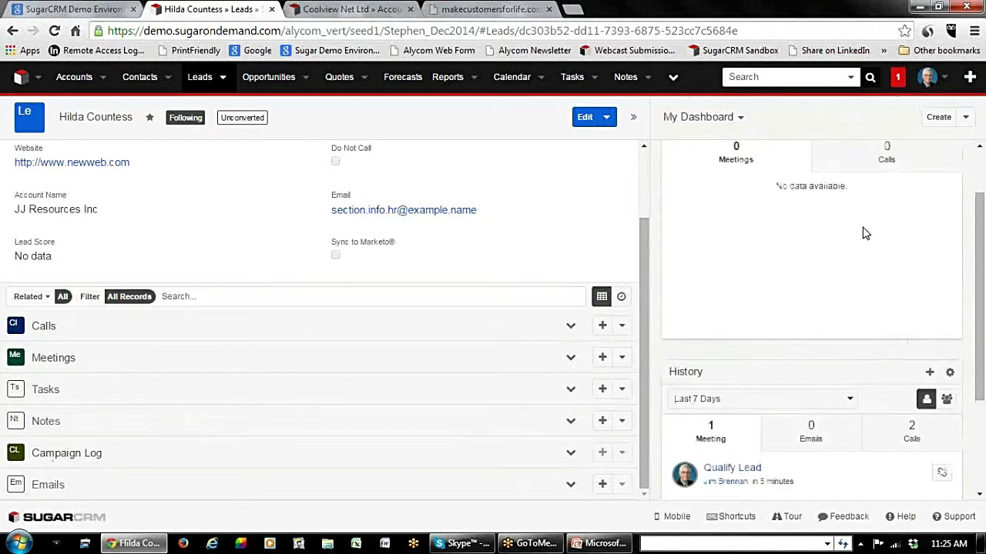
pyautogui.scroll(1, 865, 234)
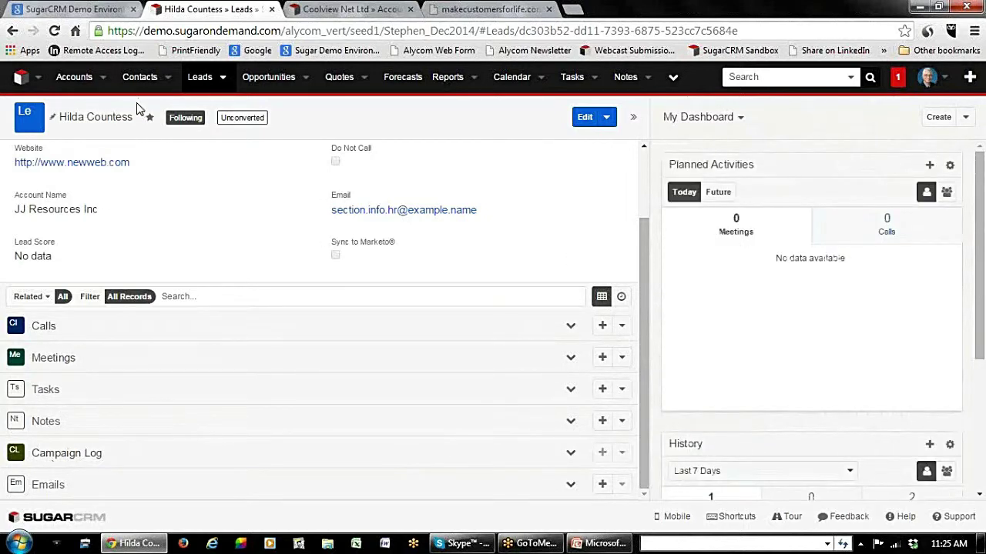
# Compose an email to the lead from the record's email address, with the subject "New Subject".
pyautogui.click(406, 211)
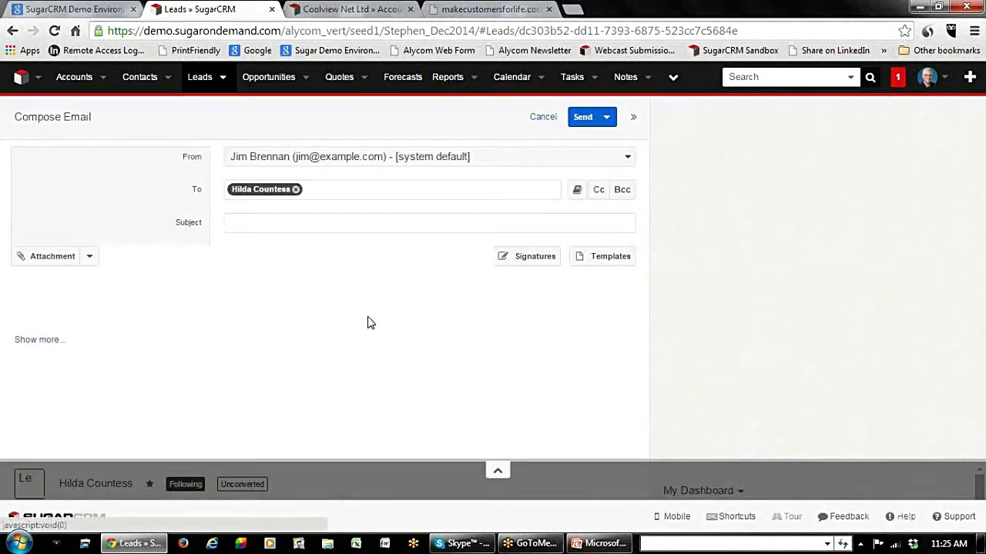
pyautogui.click(348, 218)
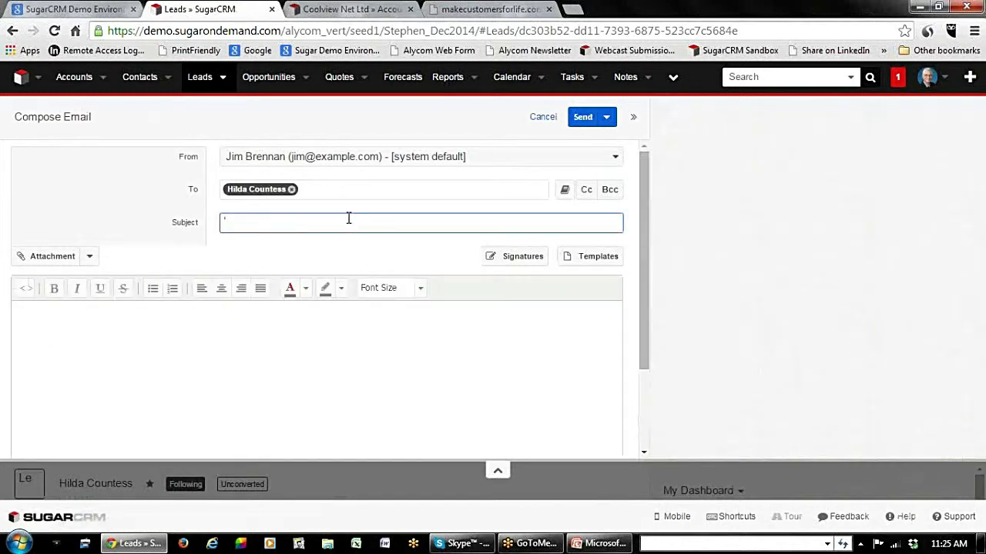
pyautogui.write('New Subject')
pyautogui.click(174, 337)
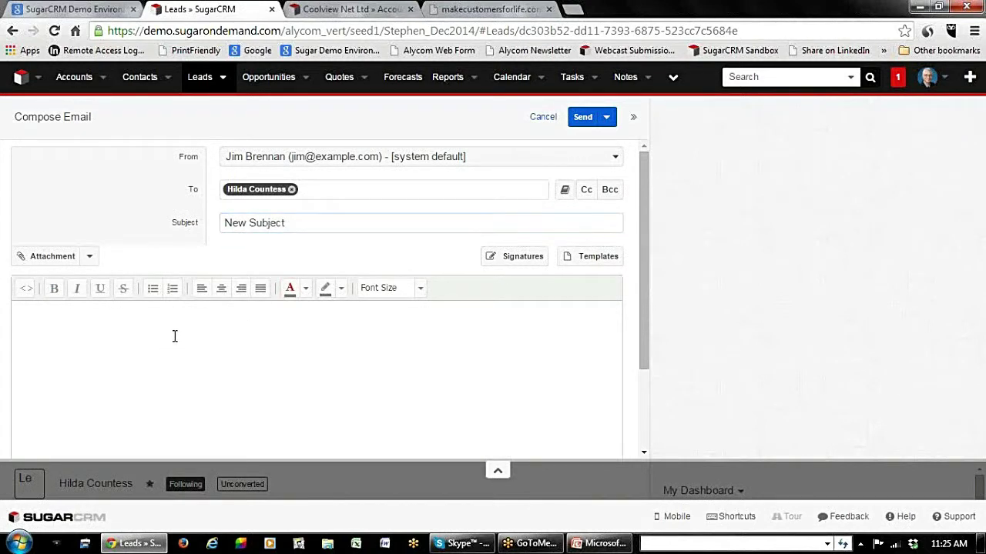
pyautogui.scroll(-1, 174, 336)
pyautogui.scroll(-2, 174, 336)
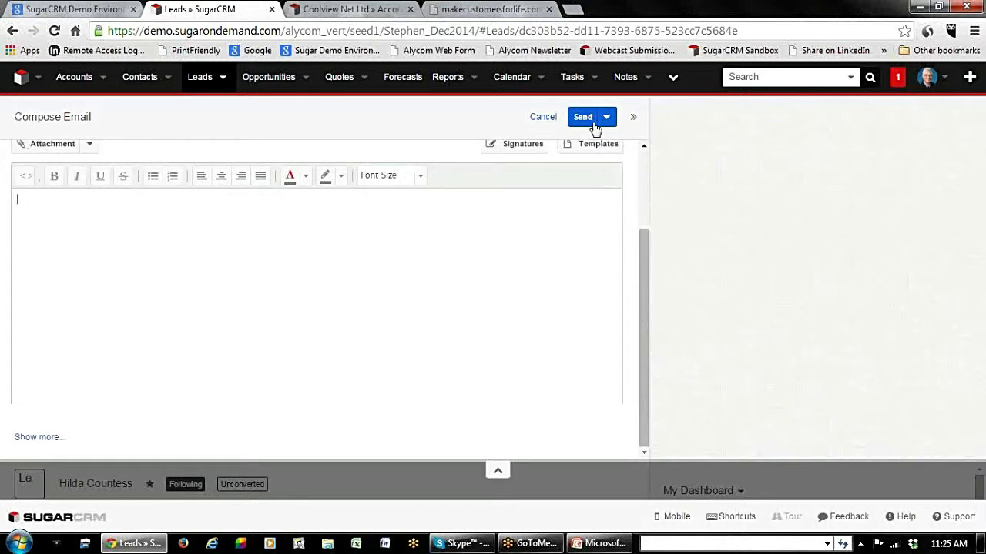
pyautogui.scroll(3, 499, 373)
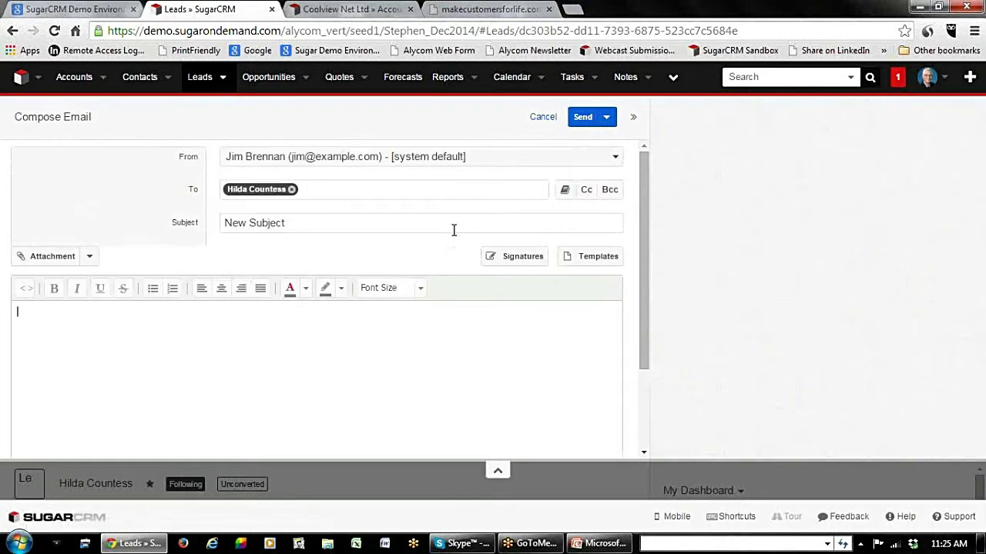
# Look at the available email templates without choosing one, and discard the draft email.
pyautogui.click(594, 258)
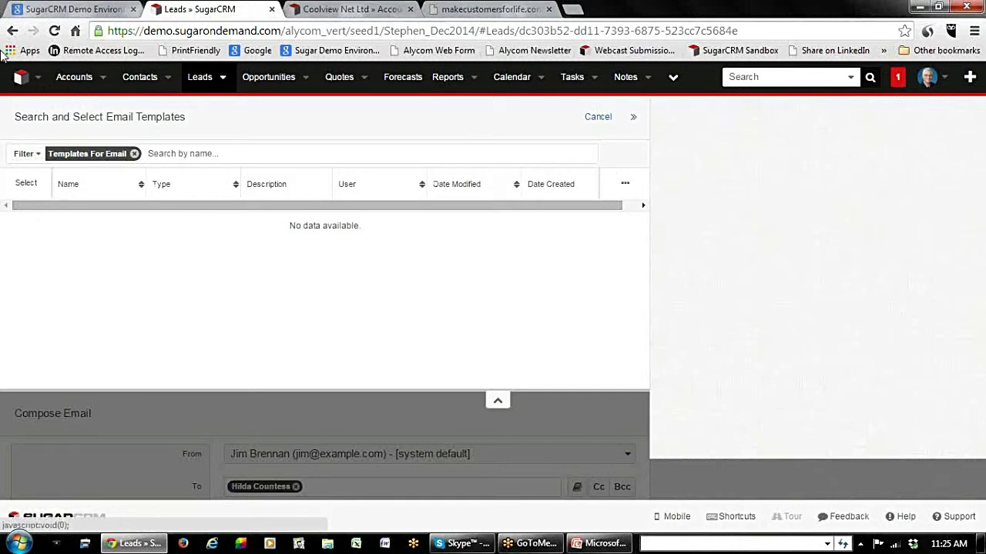
pyautogui.click(601, 120)
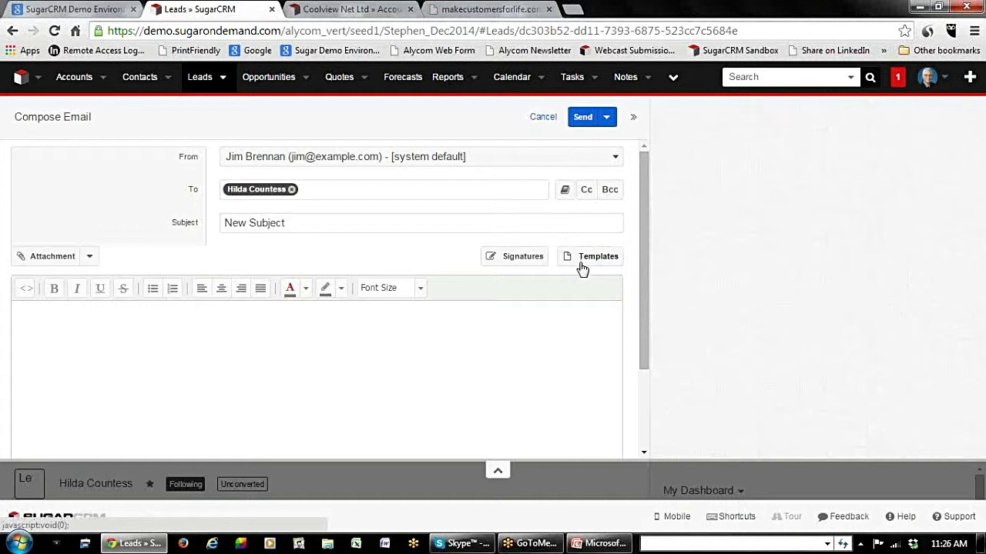
pyautogui.click(542, 119)
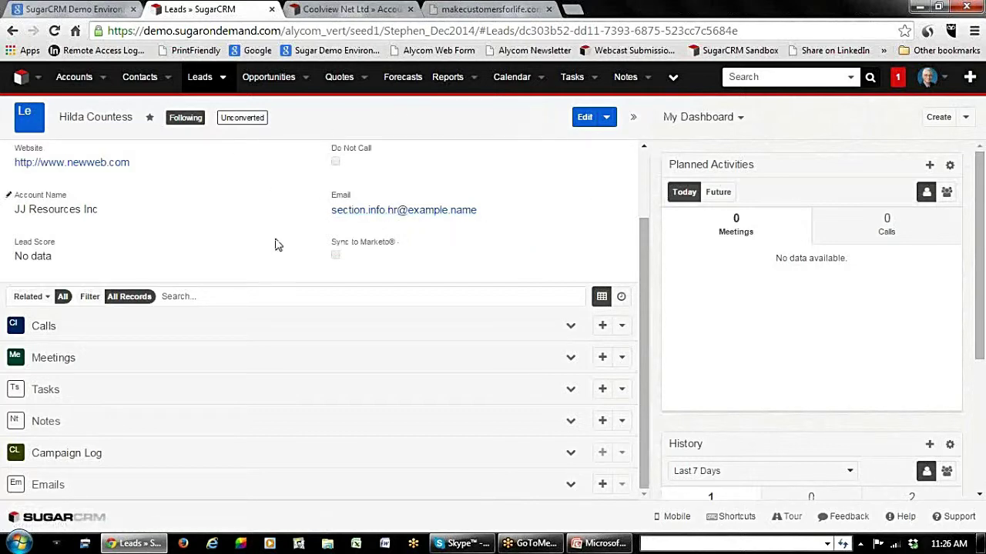
# Start converting the lead, associating the new contact and the new account JJ Resources Inc.
pyautogui.click(606, 119)
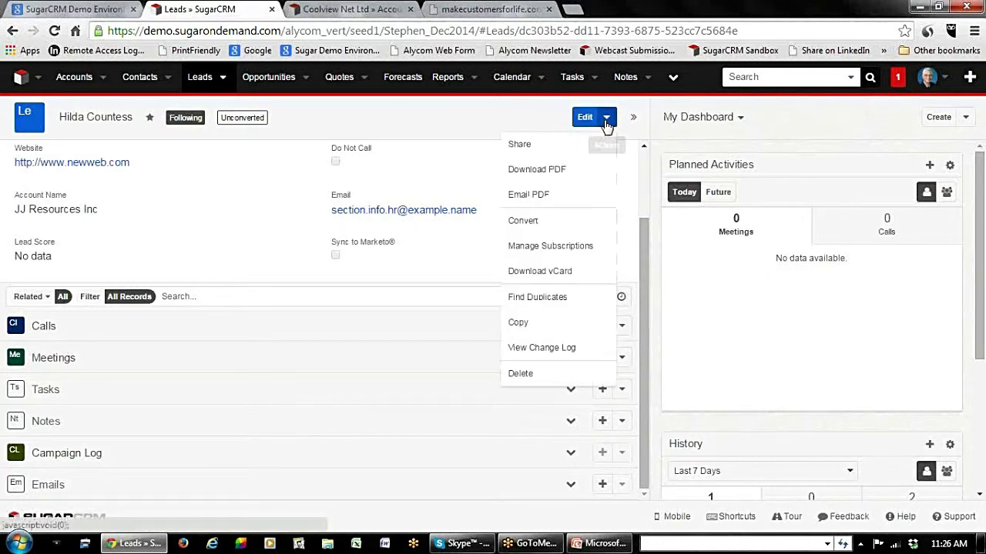
pyautogui.click(523, 223)
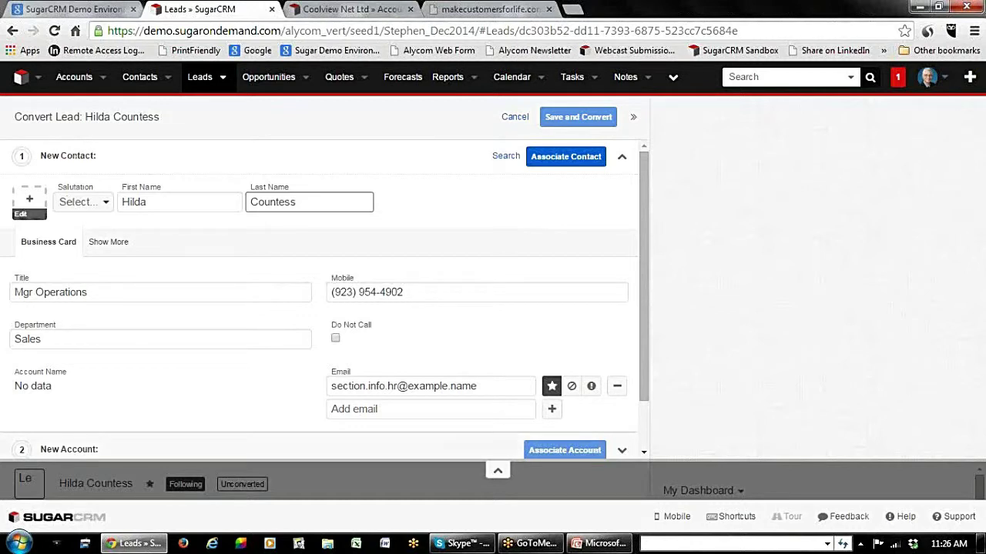
pyautogui.click(560, 162)
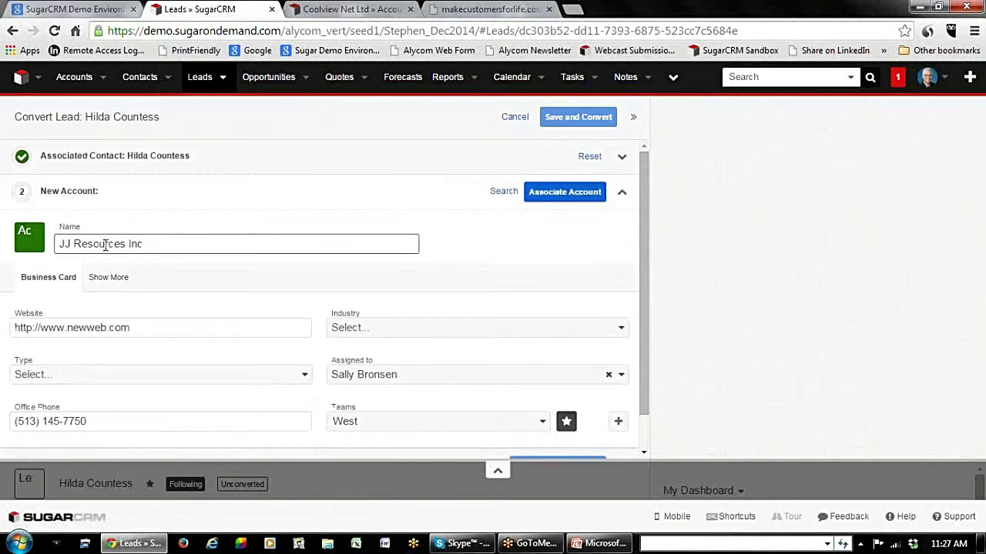
pyautogui.moveTo(145, 243); pyautogui.dragTo(56, 254)
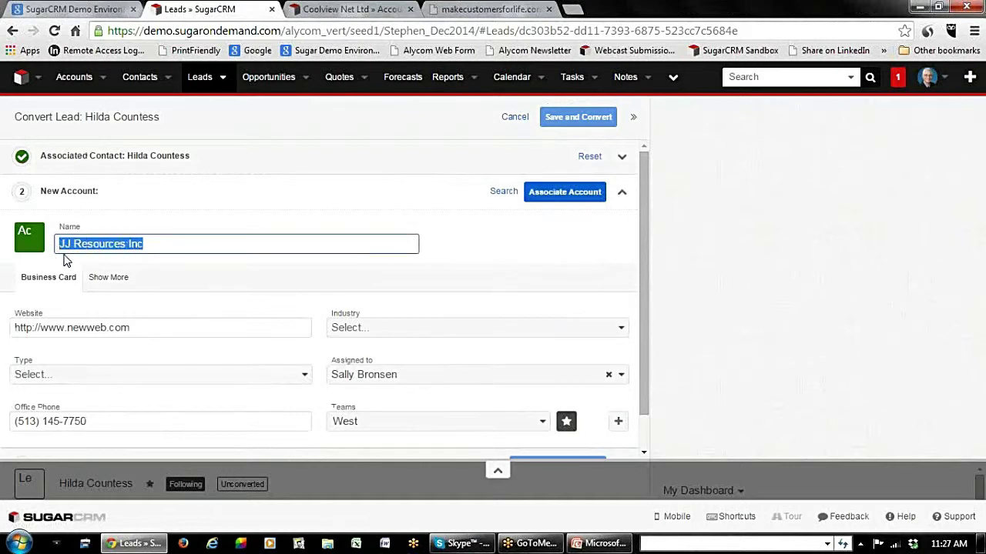
pyautogui.click(587, 195)
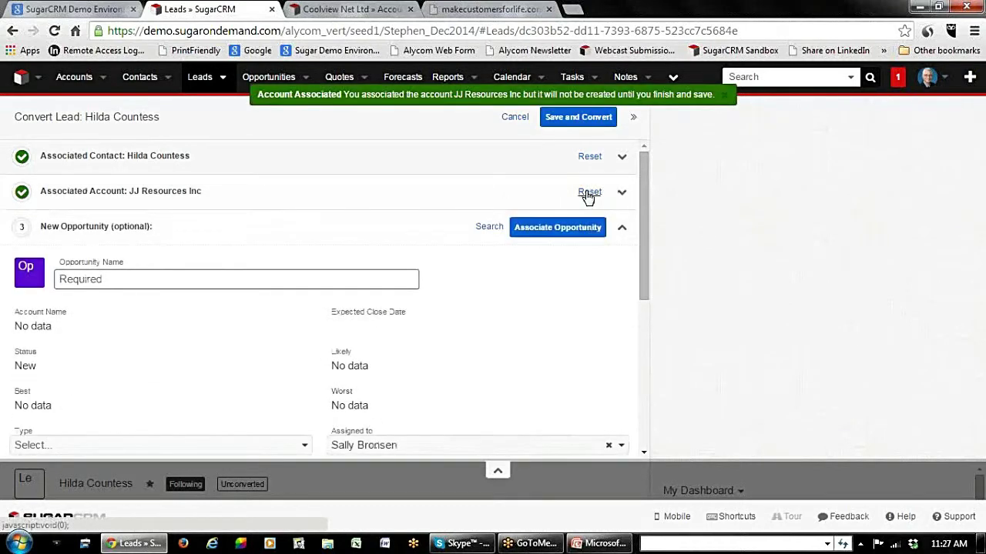
# Name the optional opportunity "New Opportunity" and associate it with the lead conversion.
pyautogui.click(130, 279)
pyautogui.write('New')
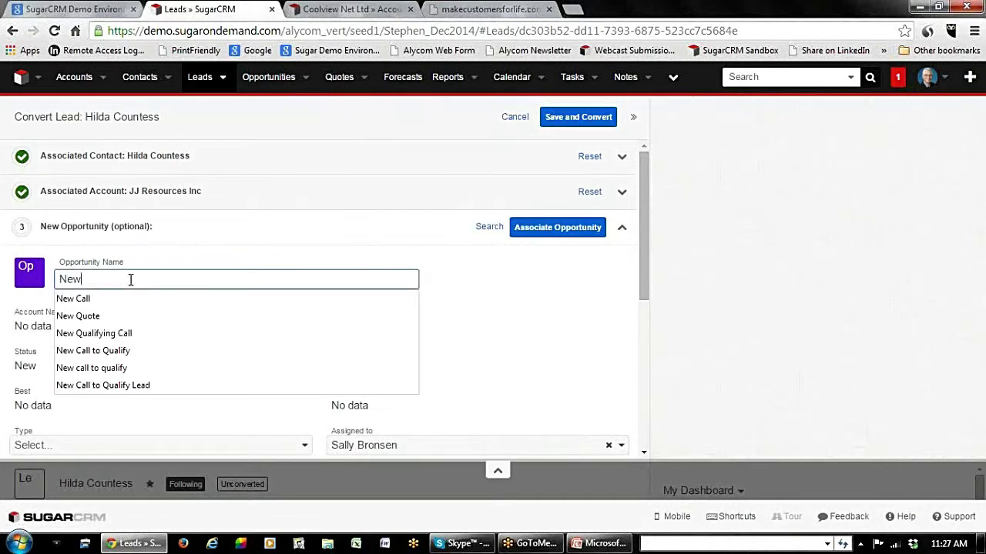
pyautogui.write(' Opp')
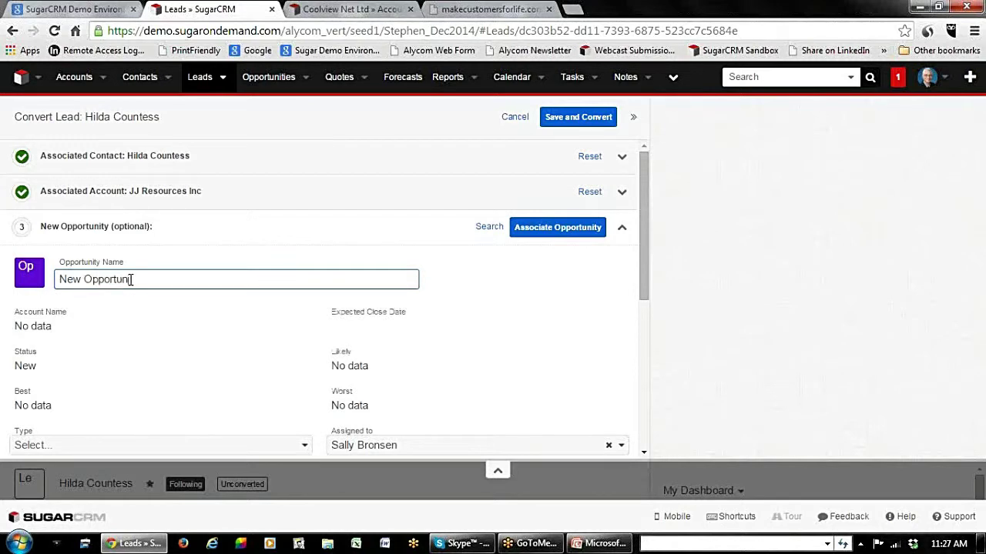
pyautogui.write('ortunity')
pyautogui.click(583, 231)
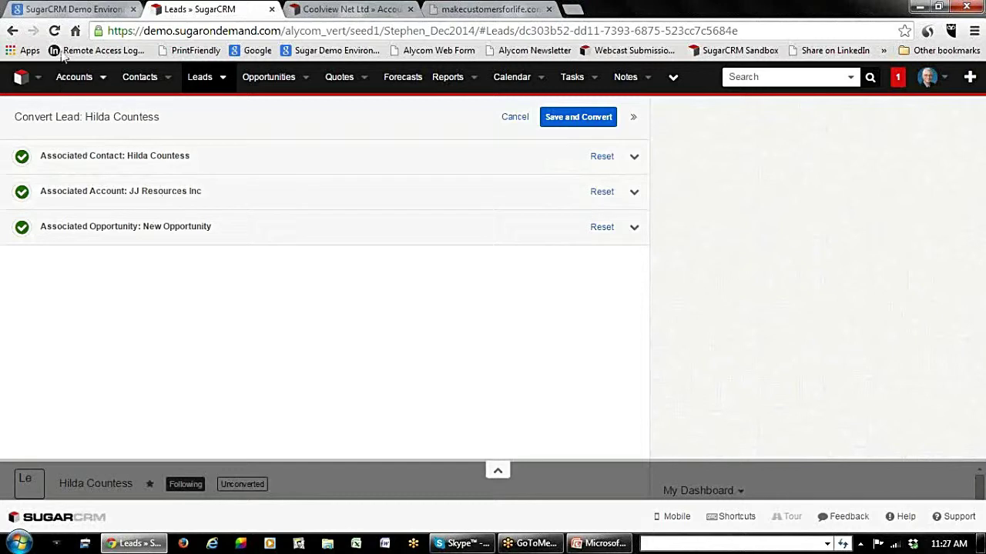
# Open the recently viewed JBC Bank account, leaving the lead conversion unsaved.
pyautogui.click(102, 77)
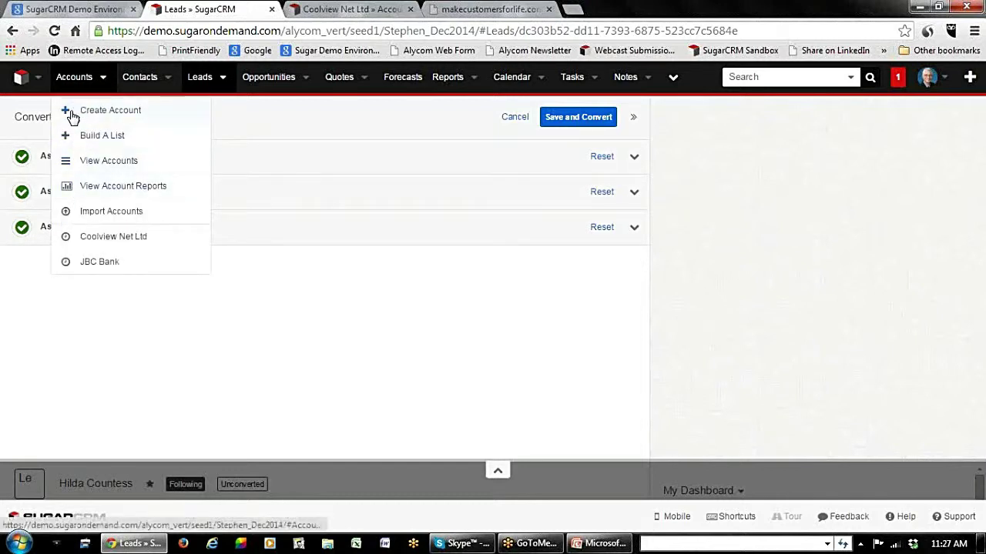
pyautogui.click(73, 267)
pyautogui.click(617, 149)
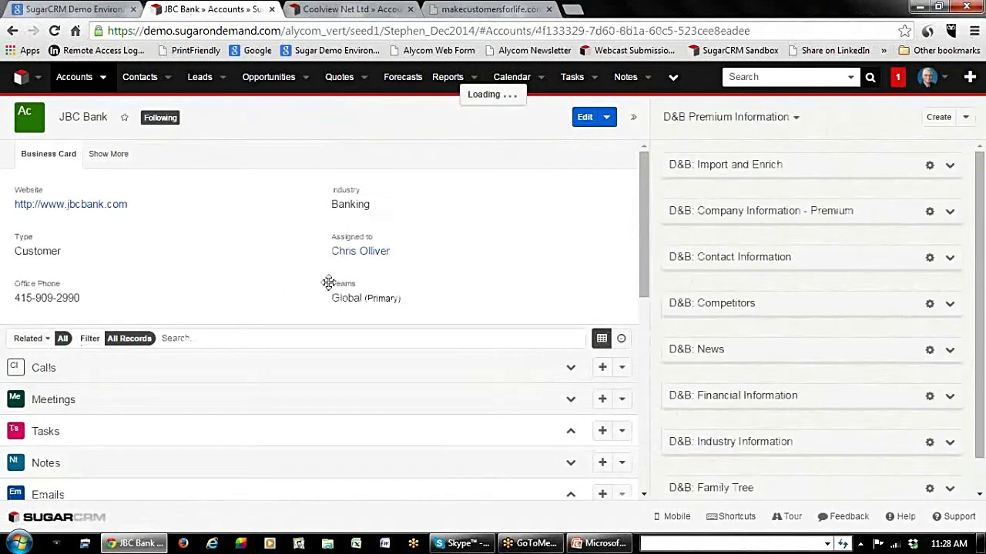
# Open the first contact listed under JBC Bank in a new browser tab and close the Coolview Net Ltd tab.
pyautogui.scroll(-2, 331, 283)
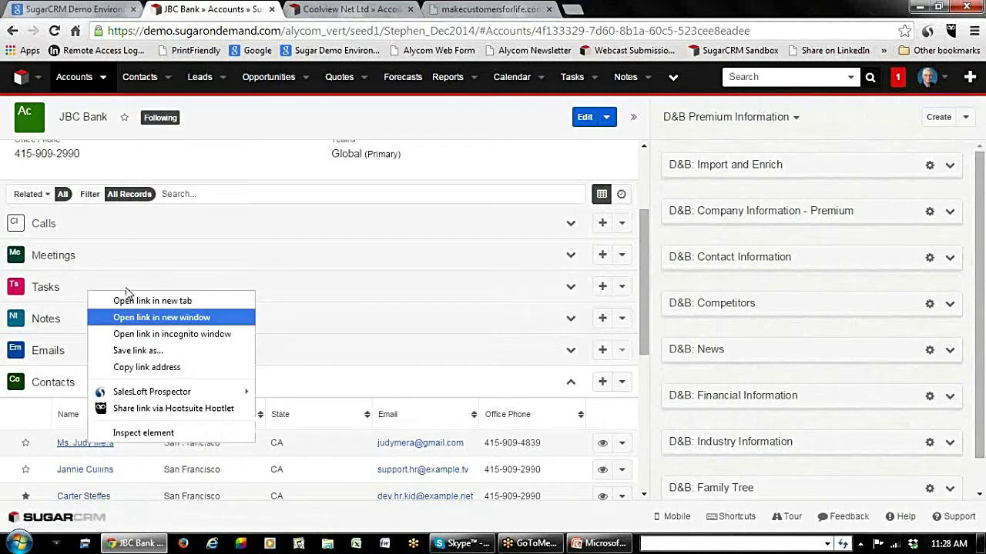
pyautogui.click(166, 301)
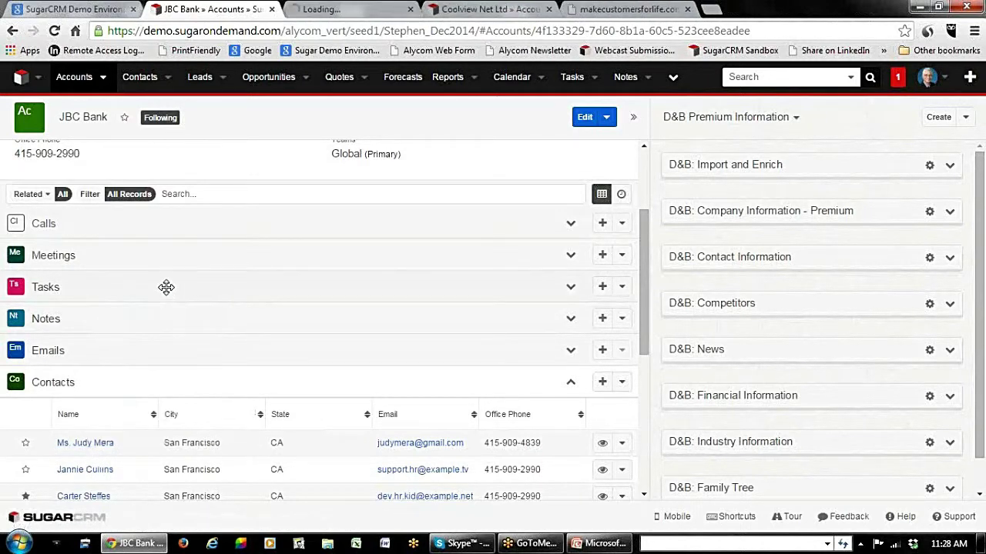
pyautogui.click(550, 10)
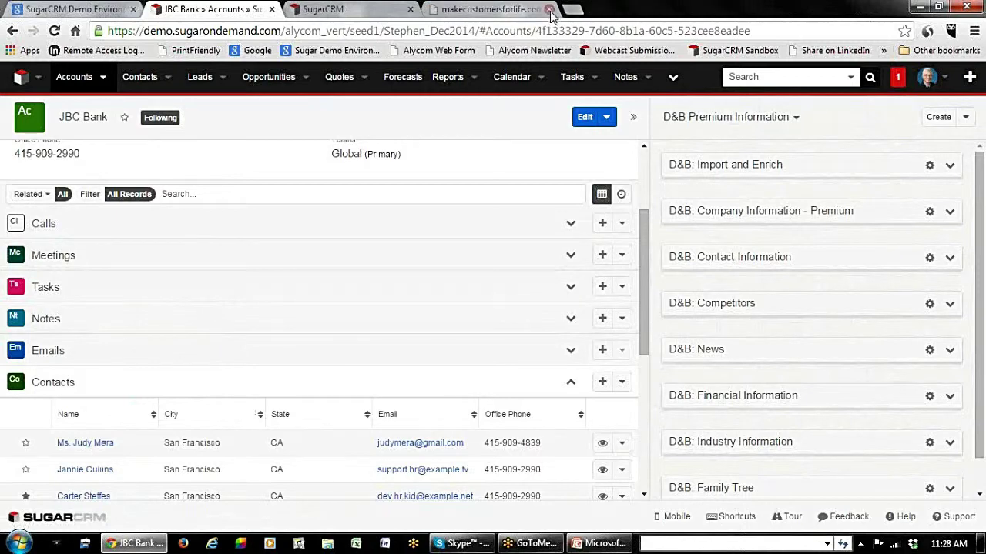
# Close the makecustomersforlife.com tab and switch the JBC Bank account's dashboard to the Help Dashlet.
pyautogui.click(551, 9)
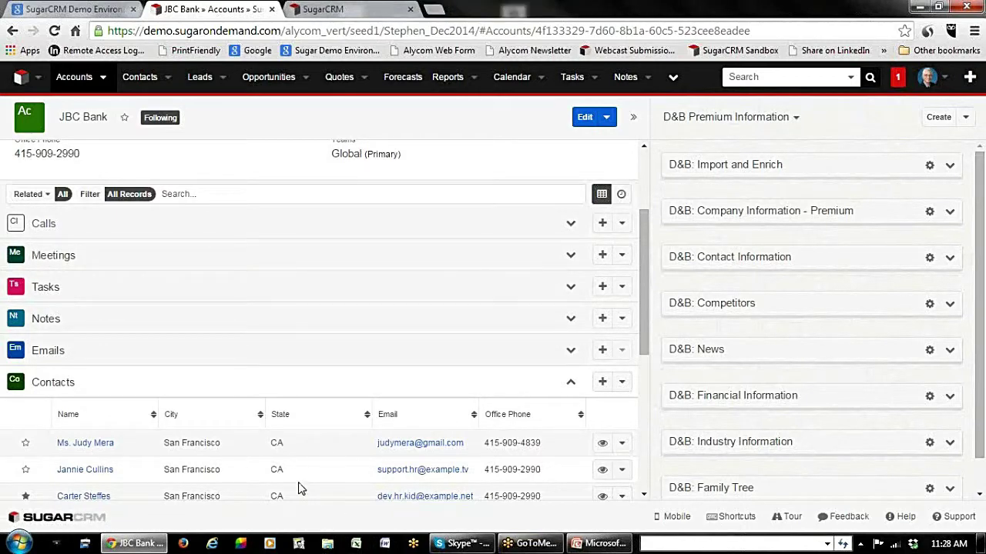
pyautogui.scroll(2, 266, 390)
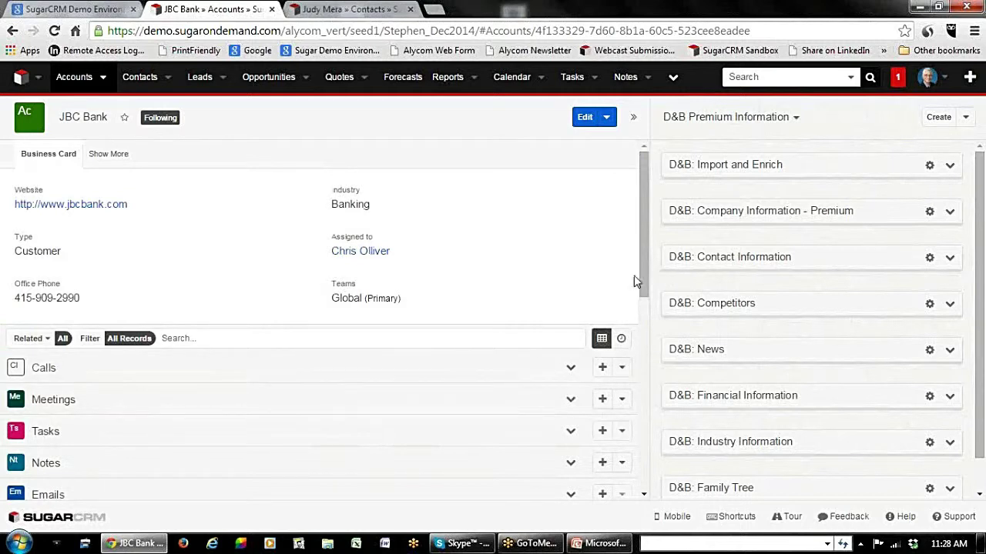
pyautogui.click(797, 121)
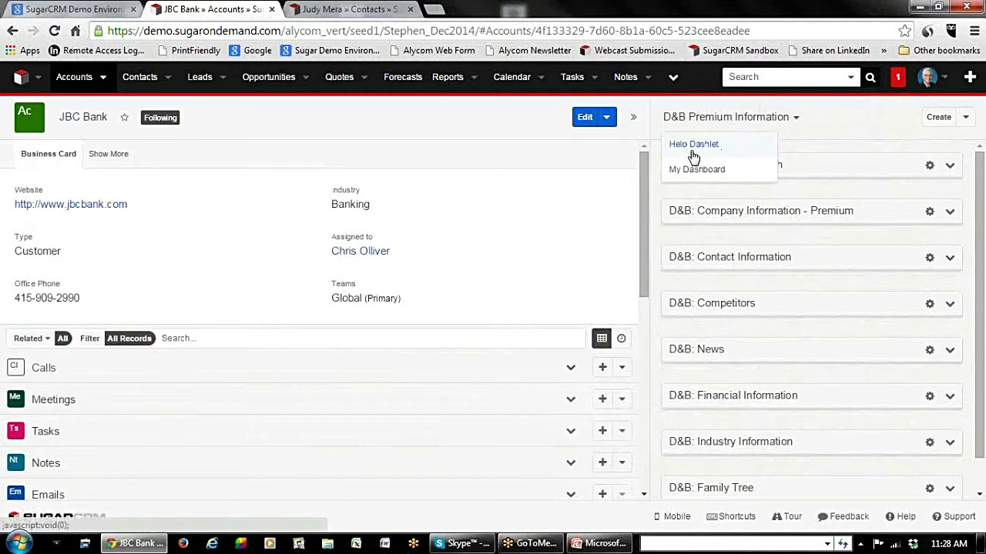
pyautogui.click(693, 149)
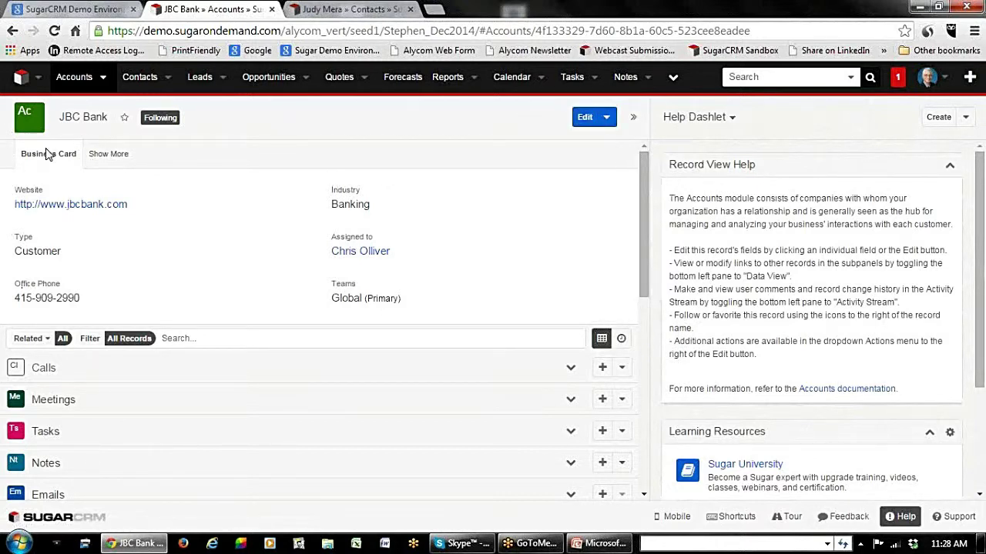
# View JBC Bank's additional account details, including its addresses and description, and return to the business card.
pyautogui.click(111, 155)
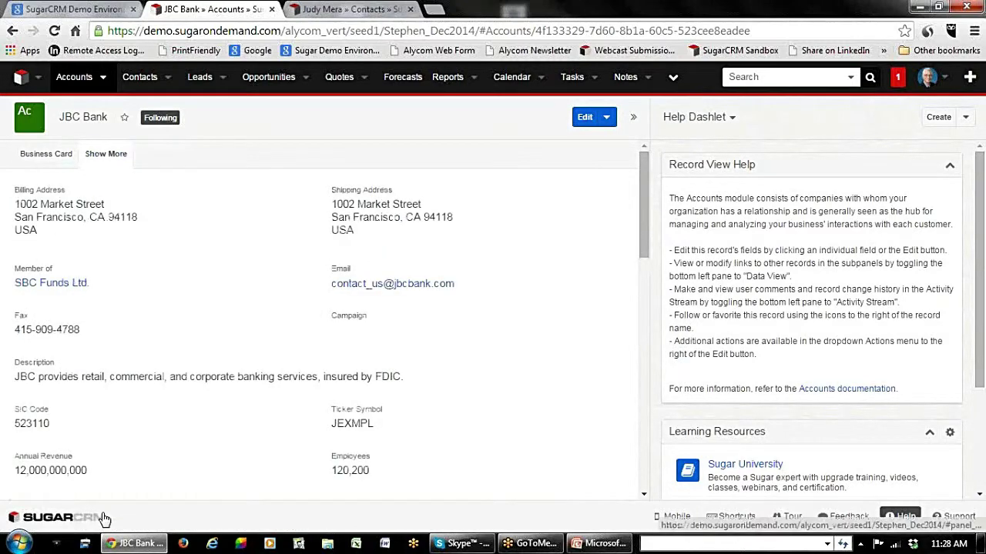
pyautogui.click(31, 156)
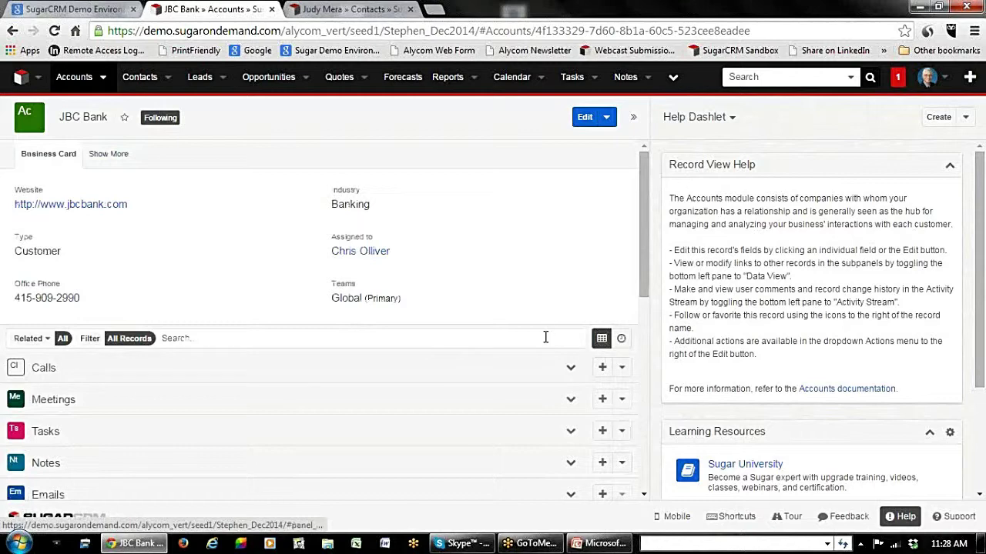
# Collapse JBC Bank's Contacts and Documents subpanels and look over the list of related modules.
pyautogui.scroll(-2, 545, 338)
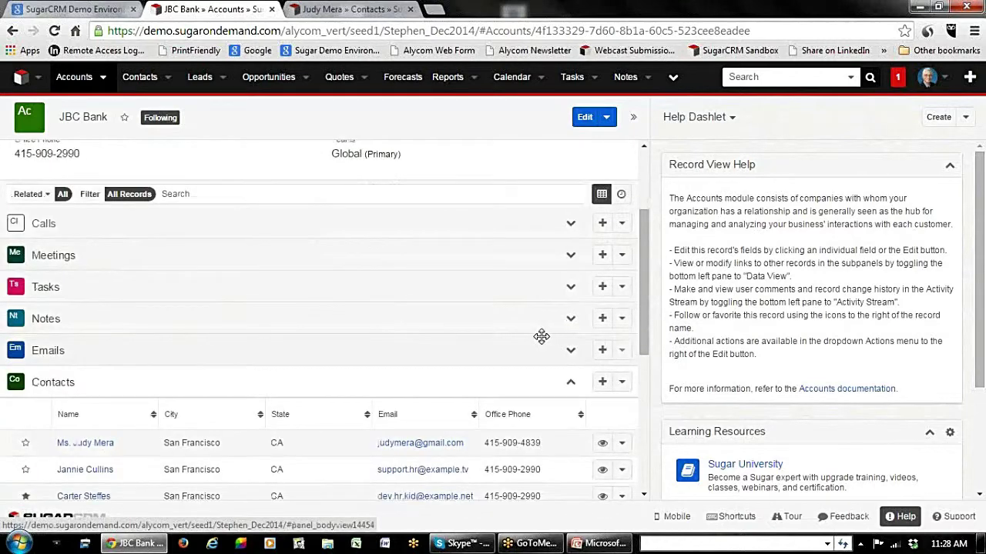
pyautogui.click(570, 383)
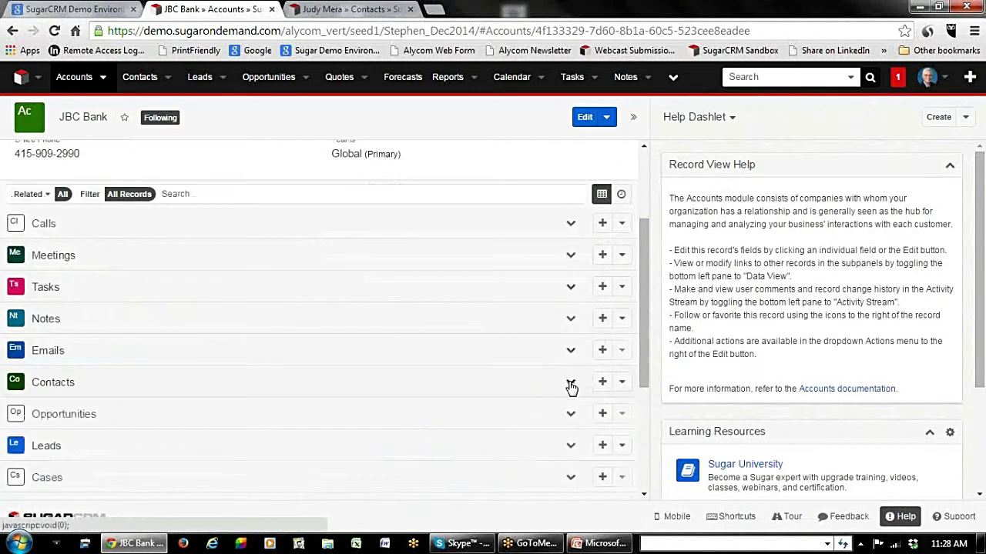
pyautogui.scroll(-1, 564, 278)
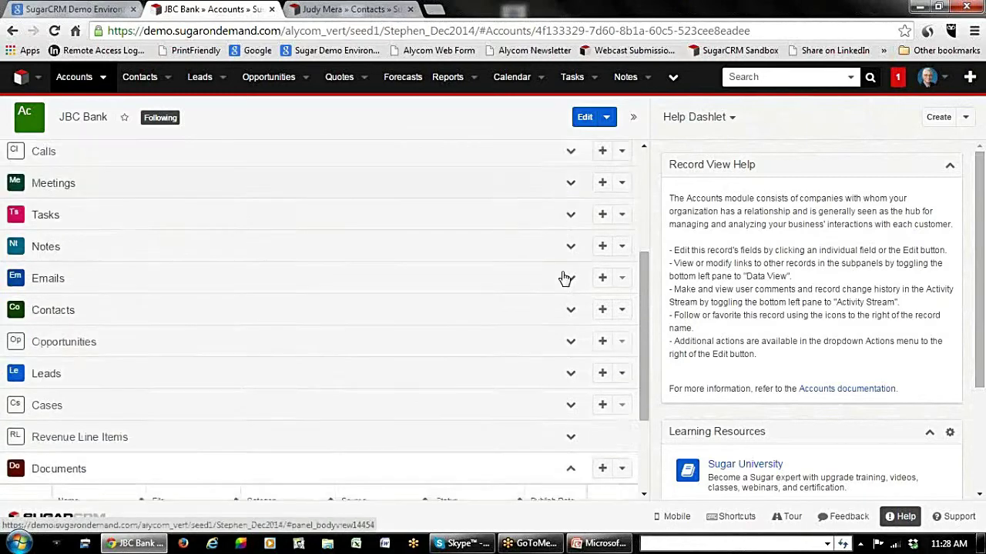
pyautogui.scroll(-2, 565, 278)
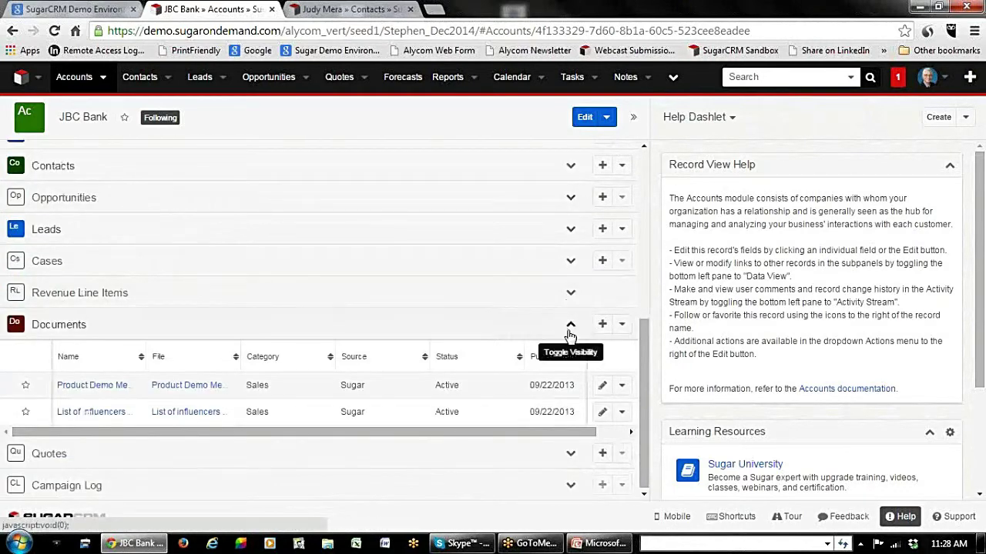
pyautogui.click(569, 331)
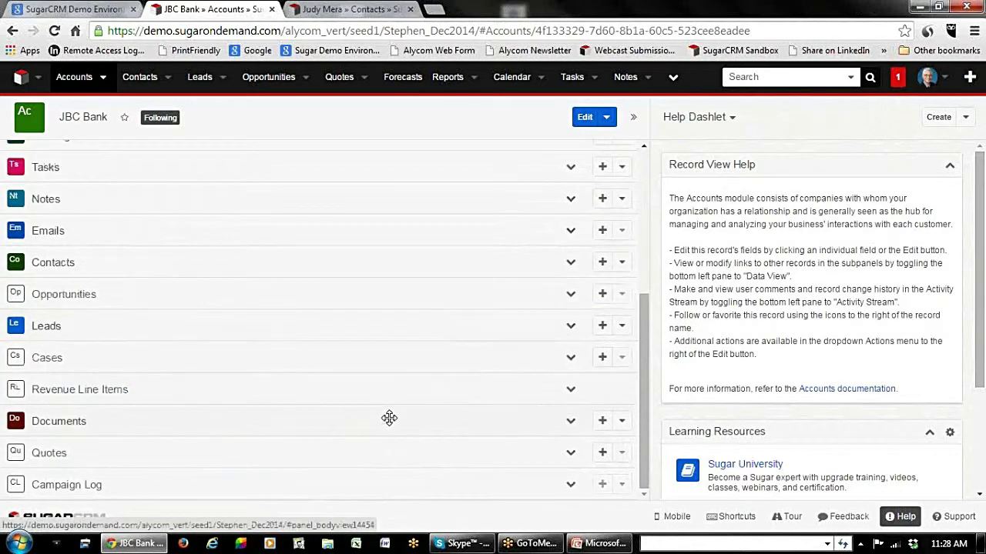
pyautogui.scroll(2, 164, 399)
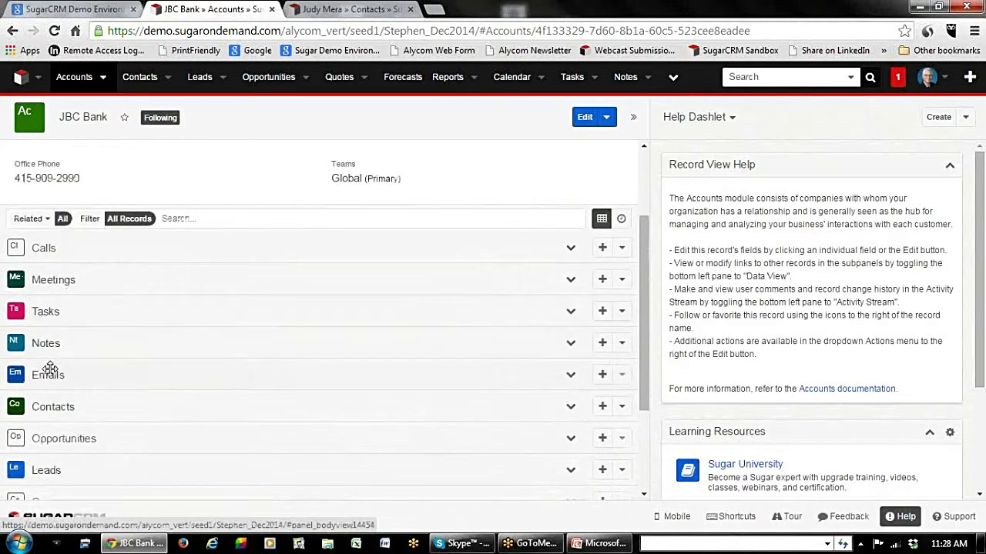
# Expand the Contacts and Opportunities subpanels of JBC Bank to view their related records.
pyautogui.scroll(-1, 182, 342)
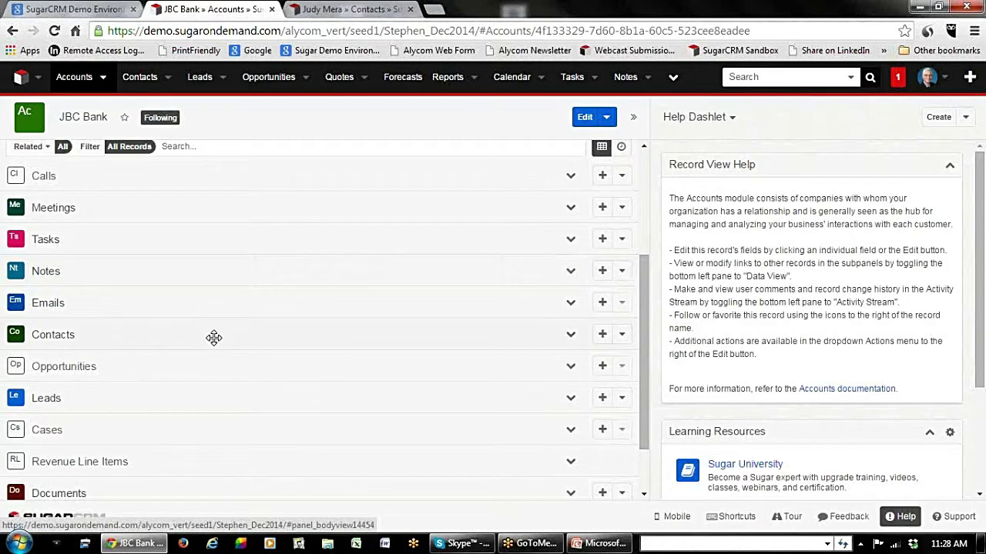
pyautogui.click(571, 337)
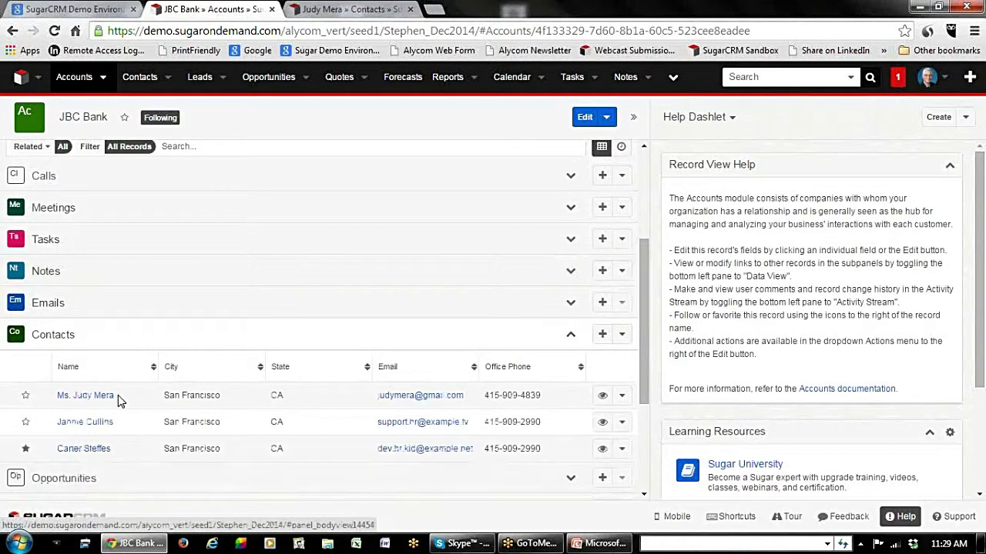
pyautogui.scroll(-1, 118, 395)
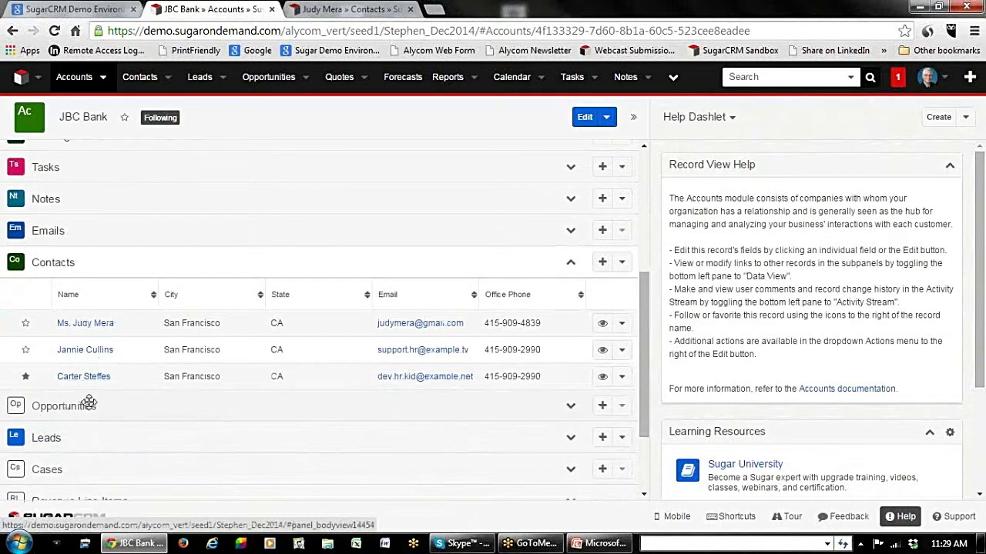
pyautogui.click(571, 405)
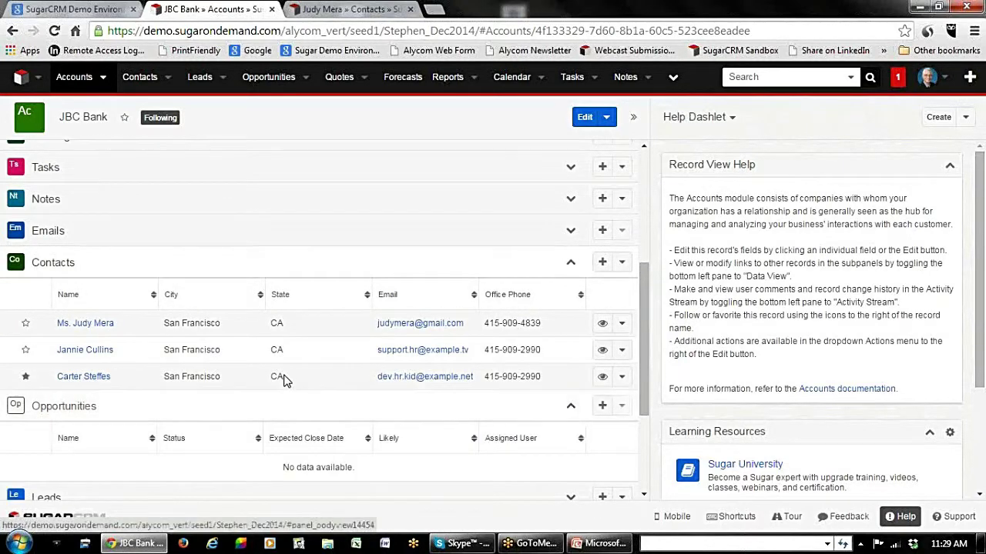
# Check the Leads and Cases related to JBC Bank, collapsing each subpanel after viewing it.
pyautogui.scroll(-2, 271, 389)
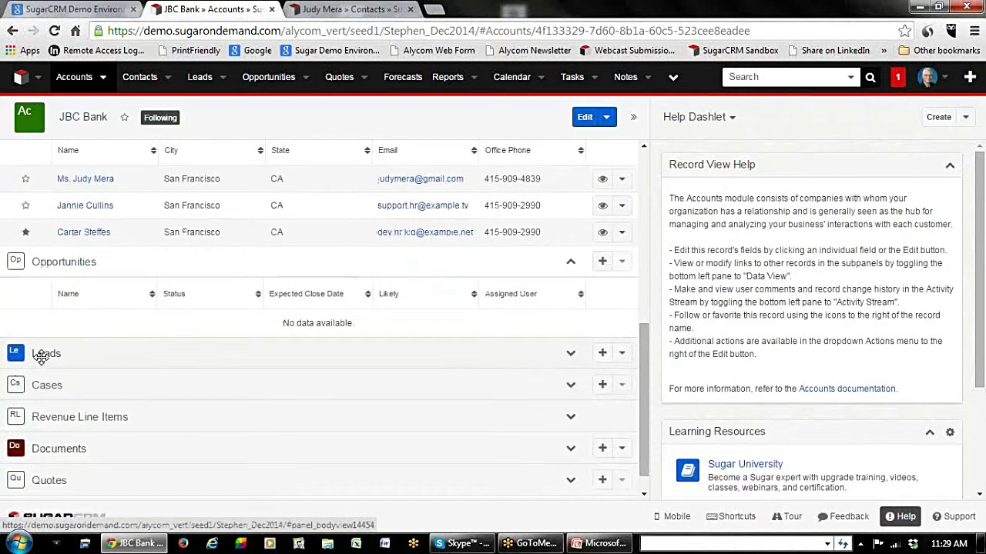
pyautogui.click(571, 355)
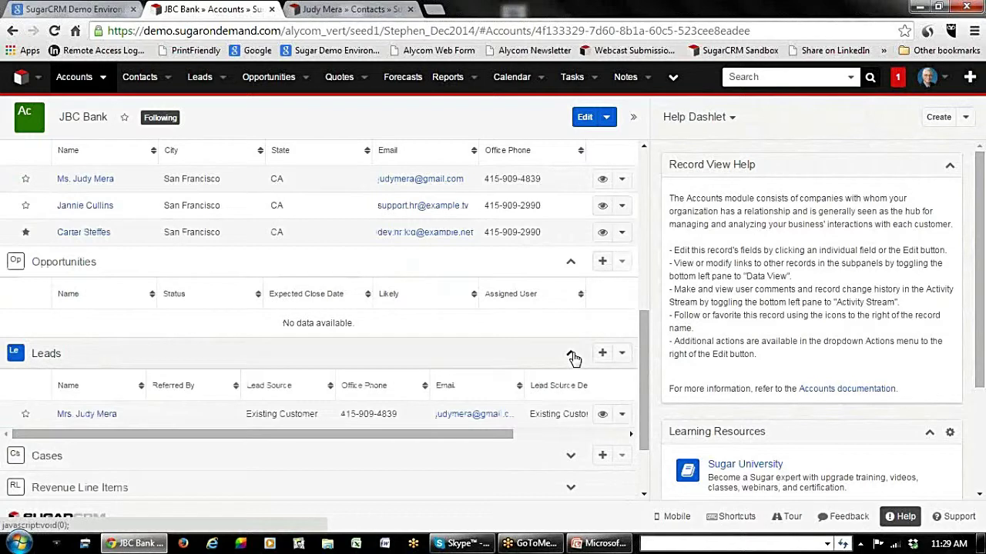
pyautogui.click(572, 356)
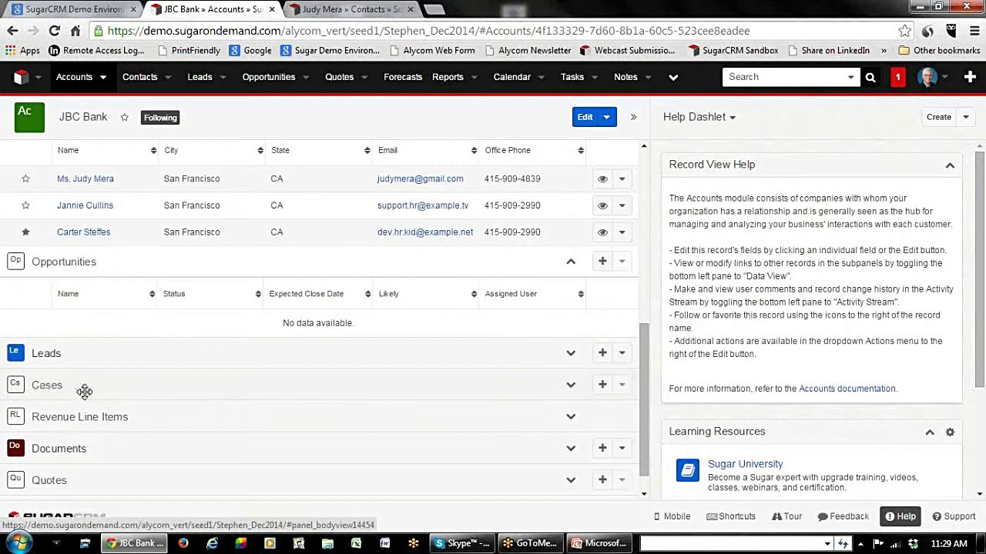
pyautogui.click(571, 388)
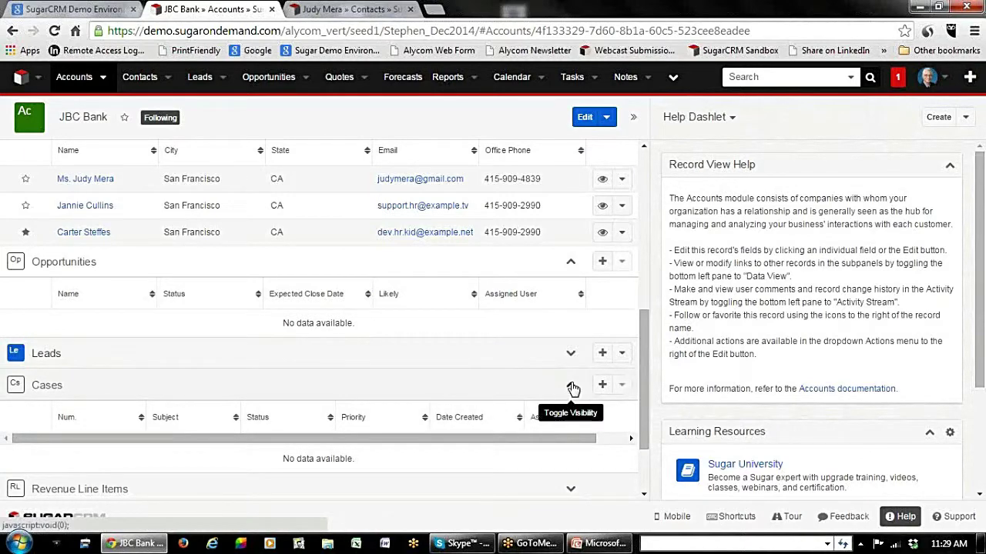
pyautogui.click(568, 385)
# Expand JBC Bank's Documents subpanel, view the listed files, and return to the account's business card.
pyautogui.scroll(-1, 564, 385)
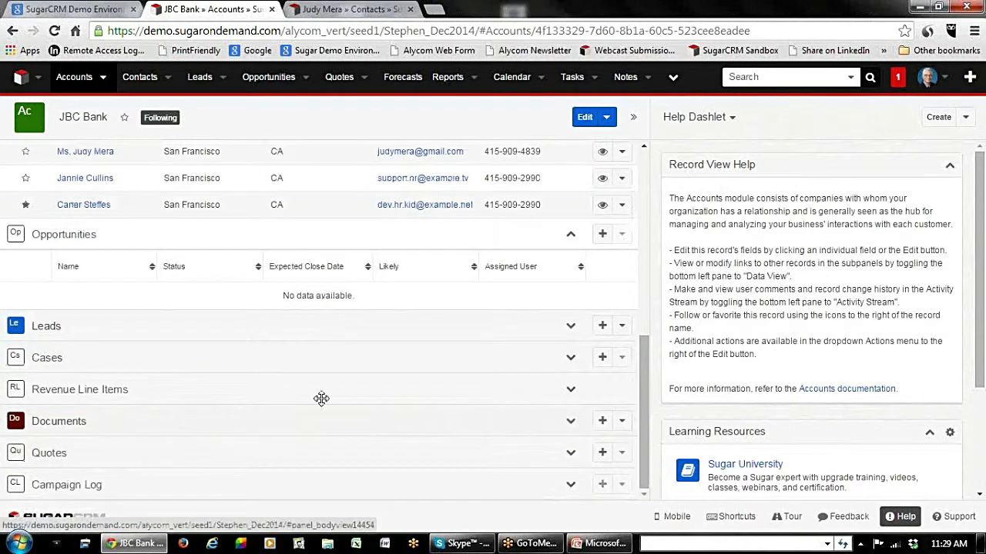
pyautogui.click(572, 423)
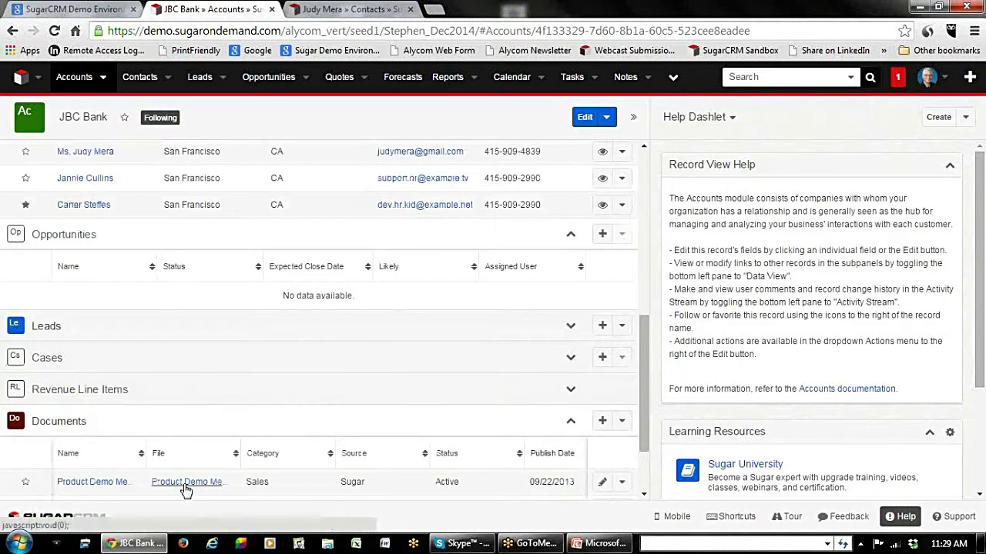
pyautogui.scroll(-3, 85, 438)
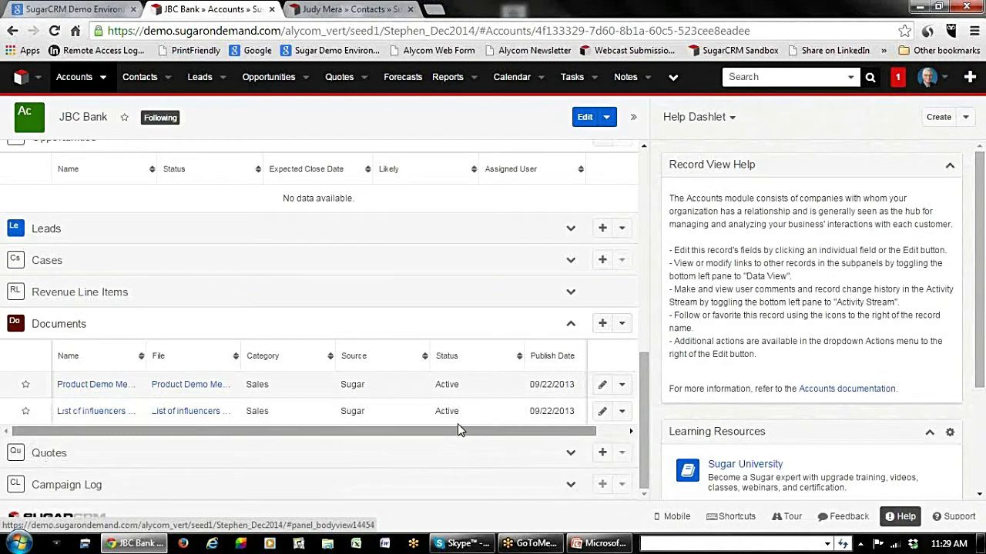
pyautogui.scroll(5, 406, 385)
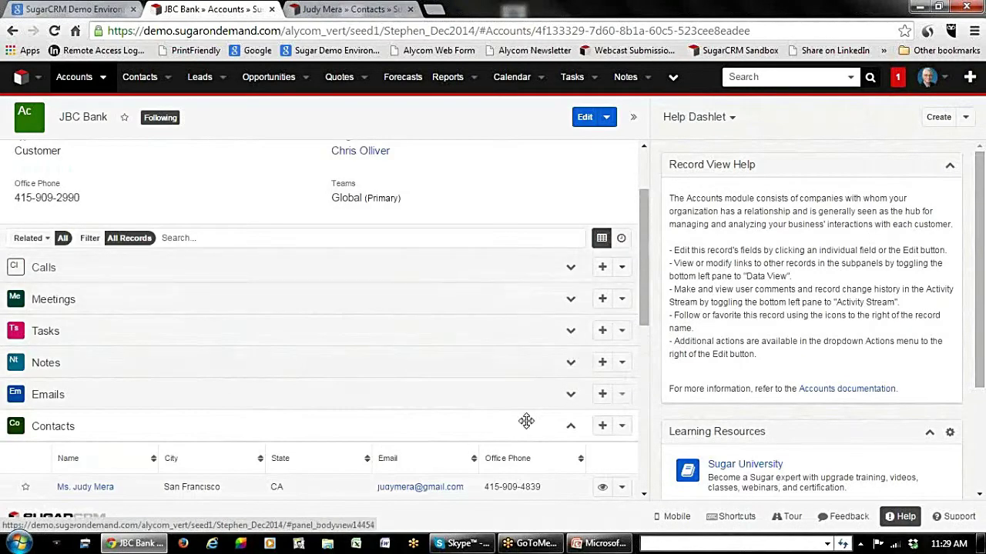
pyautogui.scroll(2, 551, 315)
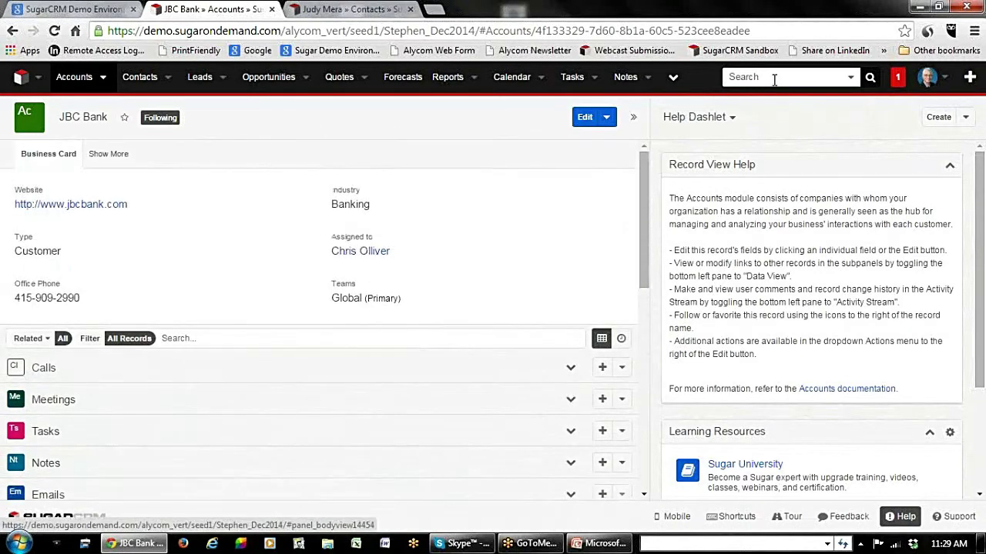
# Switch the account's dashboard to My Dashboard and compare its dashlets with JBC Bank's related records.
pyautogui.click(732, 118)
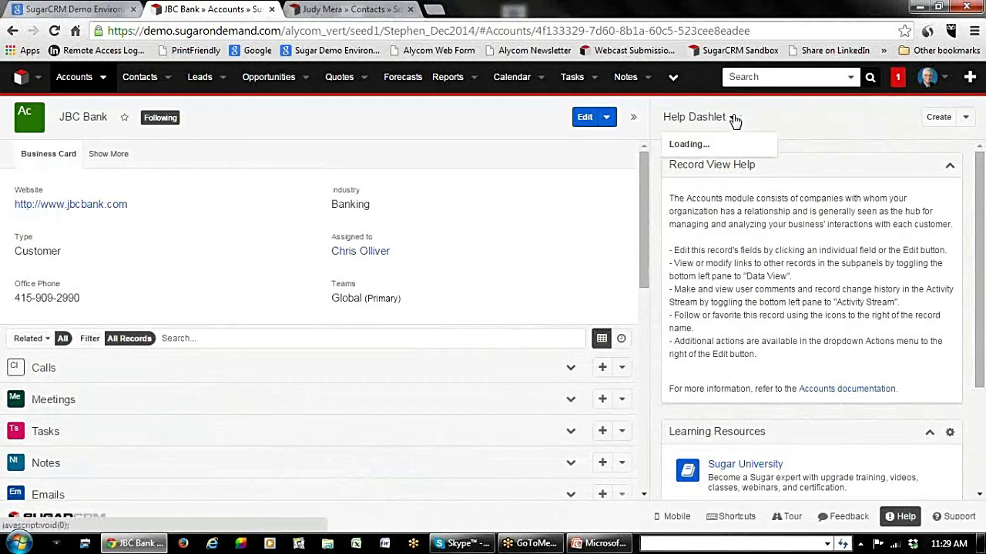
pyautogui.click(705, 174)
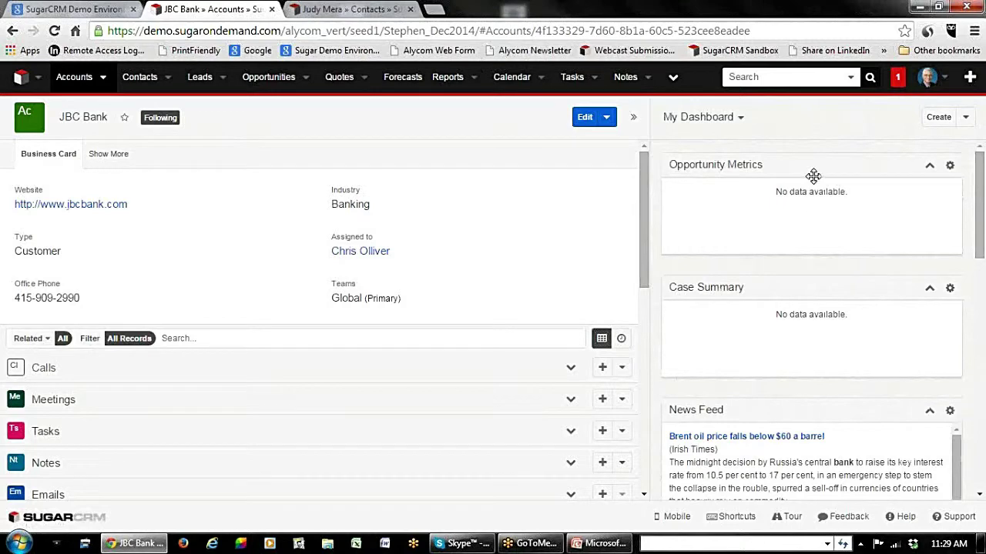
pyautogui.scroll(-3, 288, 238)
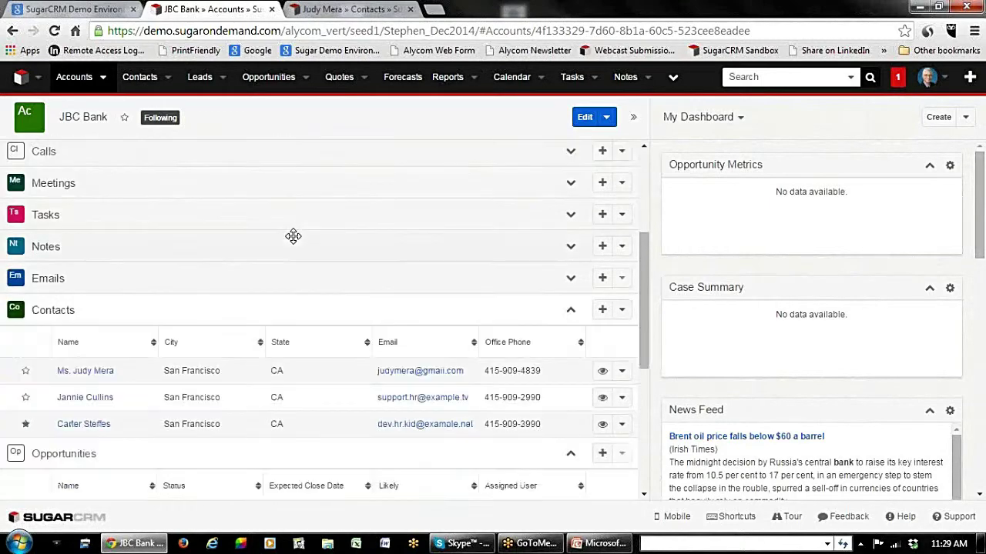
pyautogui.scroll(-1, 293, 241)
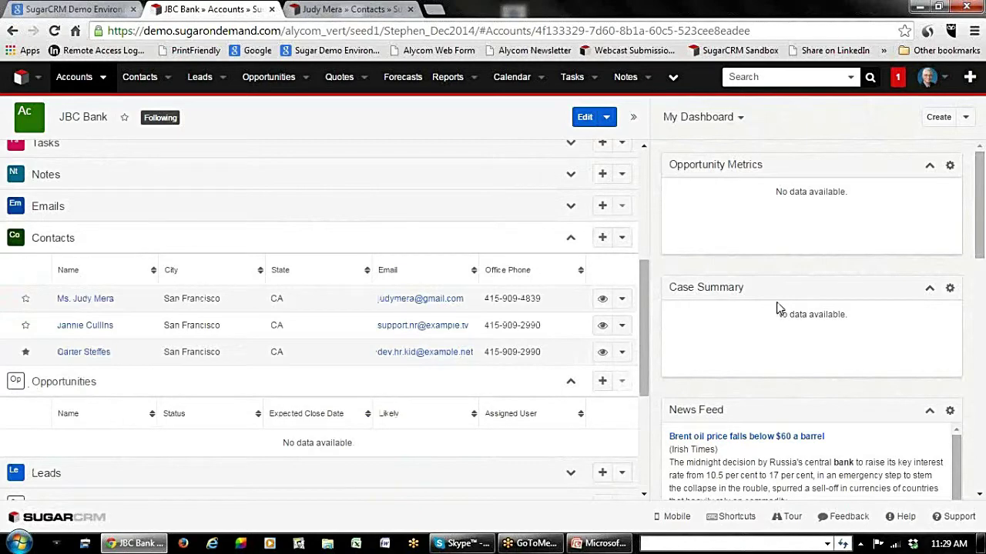
pyautogui.scroll(-2, 165, 252)
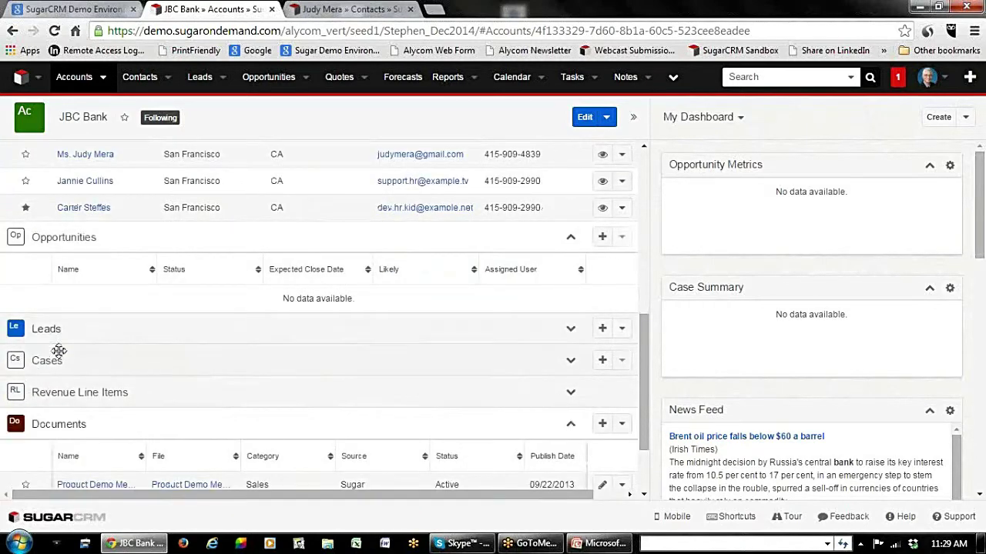
pyautogui.scroll(3, 624, 447)
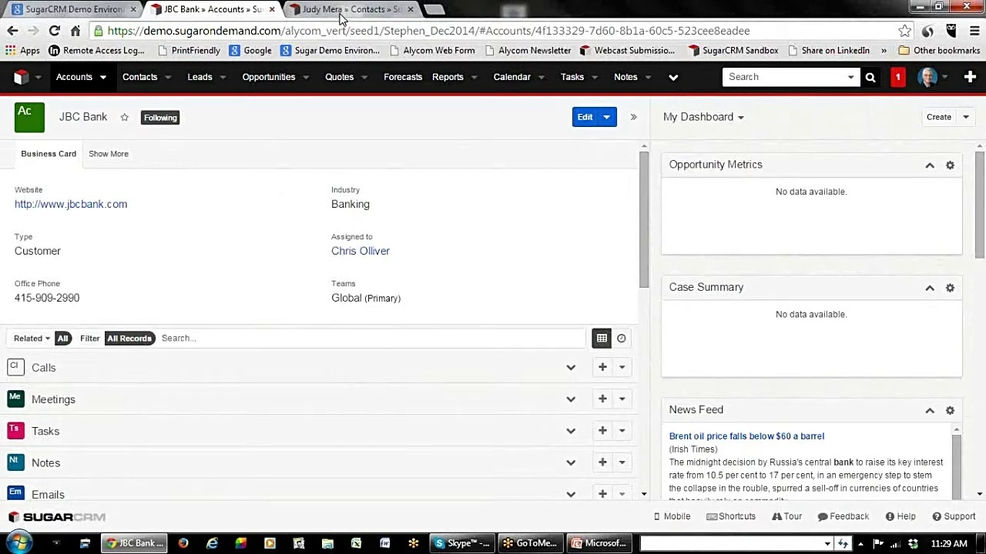
# Switch to the JBC Bank contact's browser tab and look over the contact's business card and related subpanels.
pyautogui.click(344, 11)
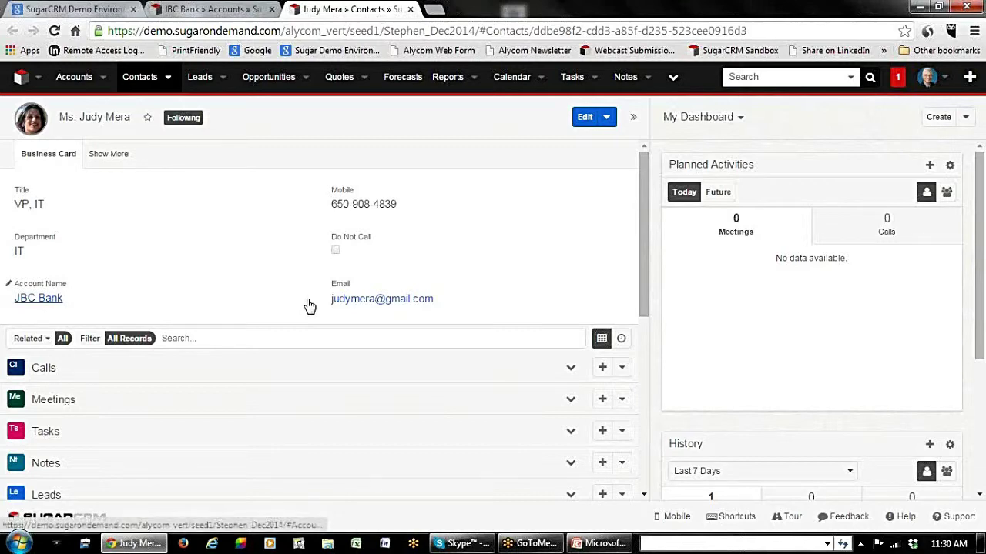
pyautogui.scroll(-4, 308, 311)
pyautogui.scroll(2, 310, 330)
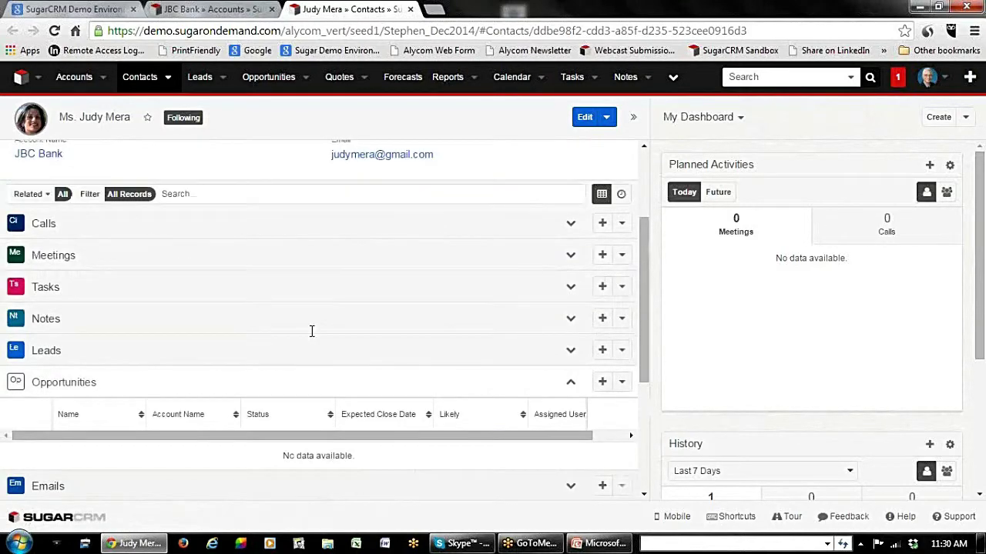
pyautogui.scroll(2, 312, 332)
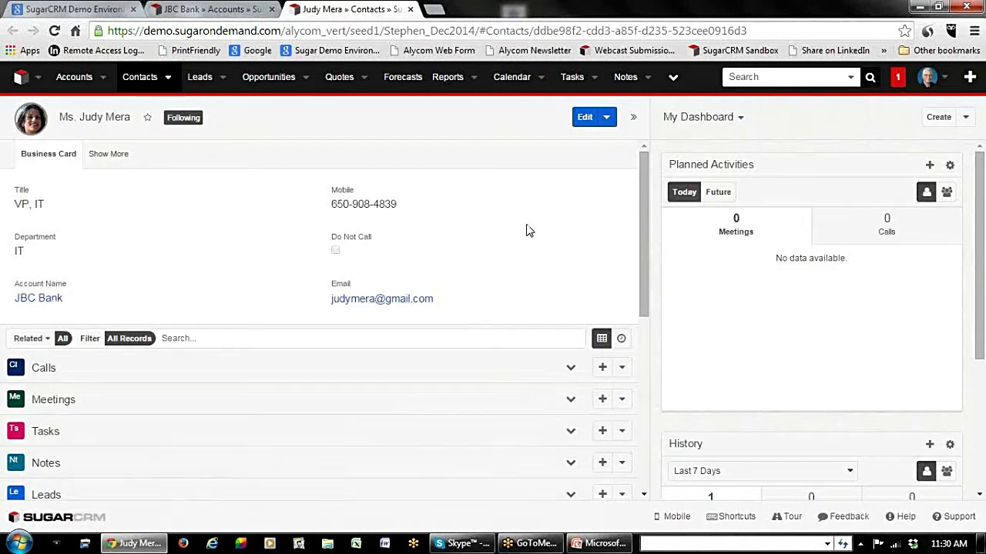
pyautogui.scroll(-4, 528, 249)
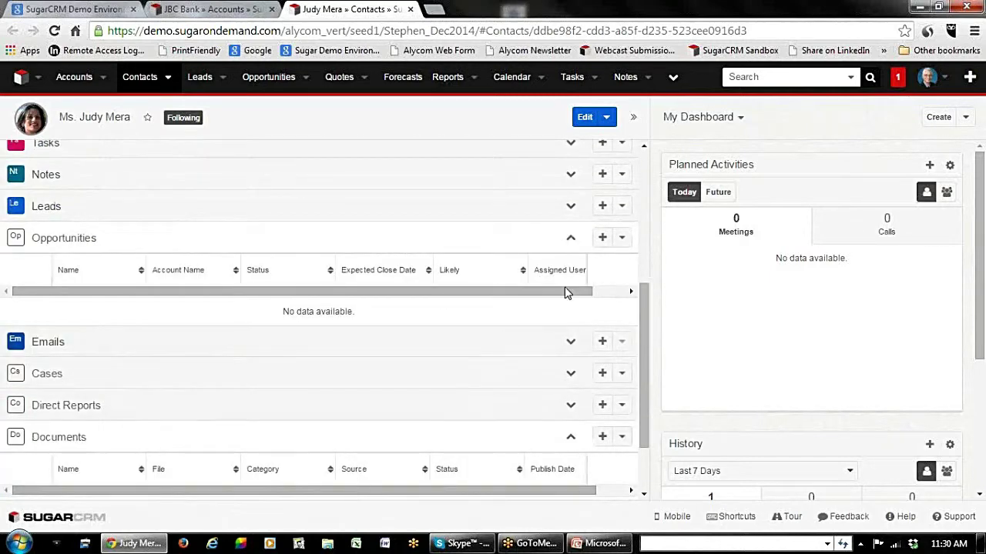
# Collapse the contact's Opportunities and Documents subpanels and look over the business card and list of related modules.
pyautogui.click(570, 241)
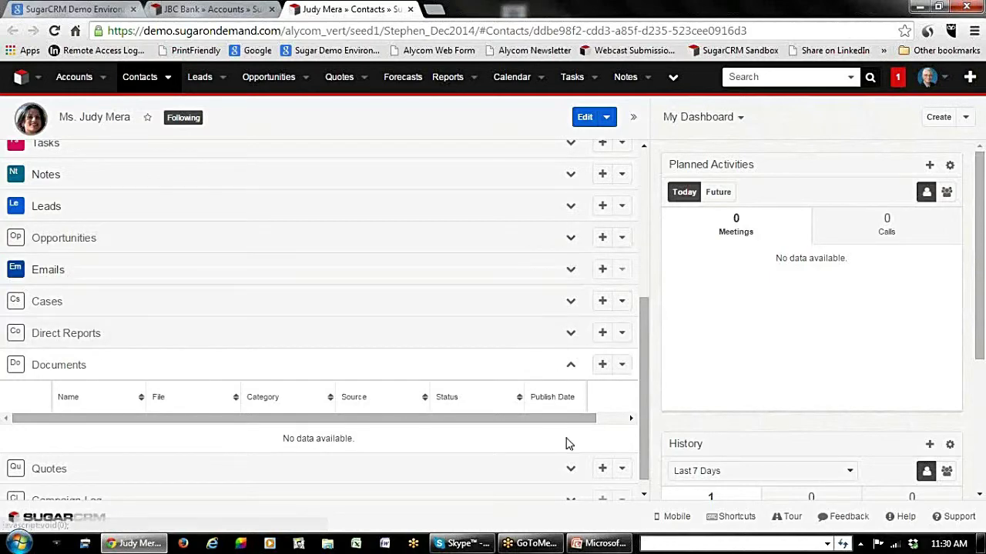
pyautogui.click(569, 366)
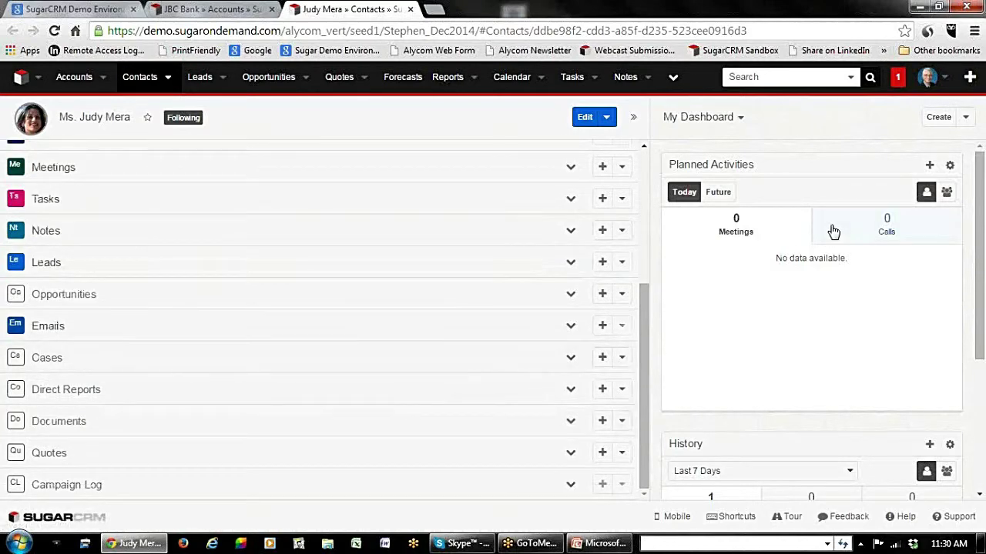
pyautogui.scroll(-3, 832, 228)
pyautogui.scroll(3, 844, 270)
pyautogui.scroll(5, 120, 200)
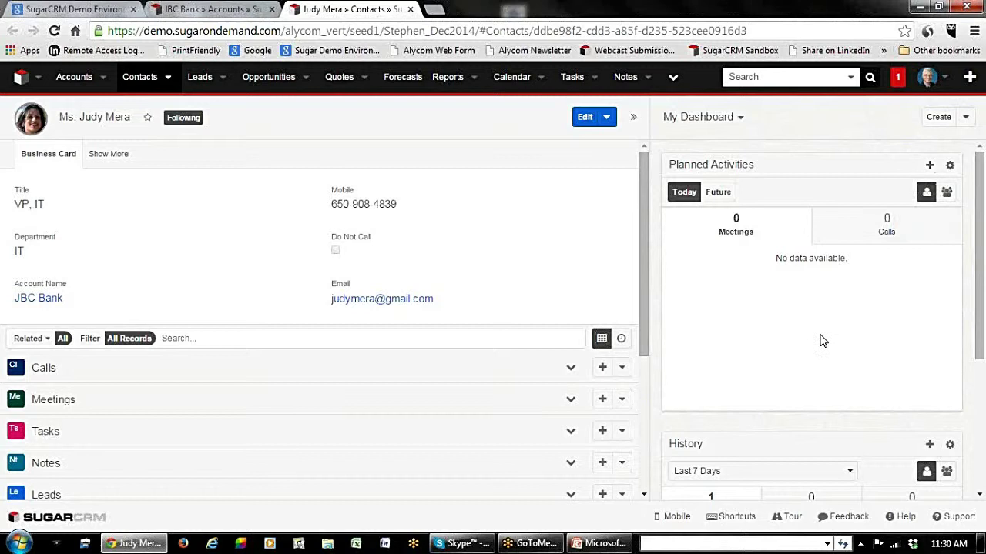
pyautogui.scroll(-3, 823, 339)
pyautogui.scroll(3, 822, 337)
pyautogui.scroll(-3, 450, 356)
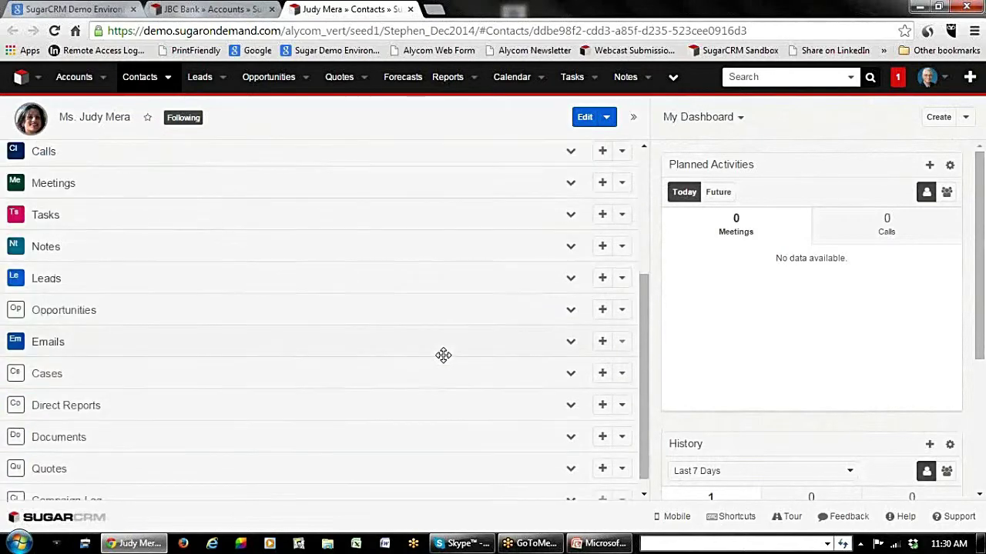
pyautogui.scroll(1, 442, 353)
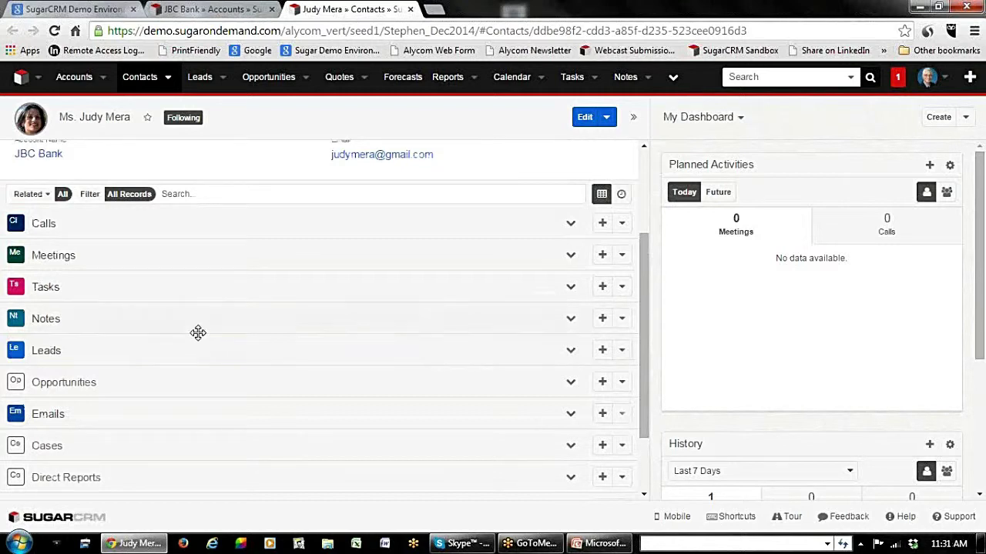
# Start a new opportunity from the contact's related records, naming it "New Opportunity" with the type New Business.
pyautogui.click(602, 383)
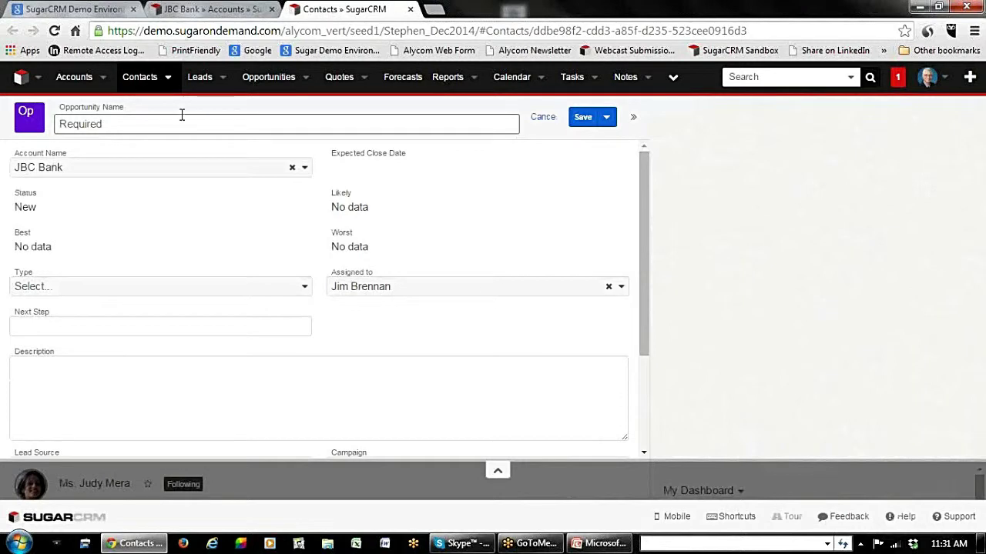
pyautogui.write('New')
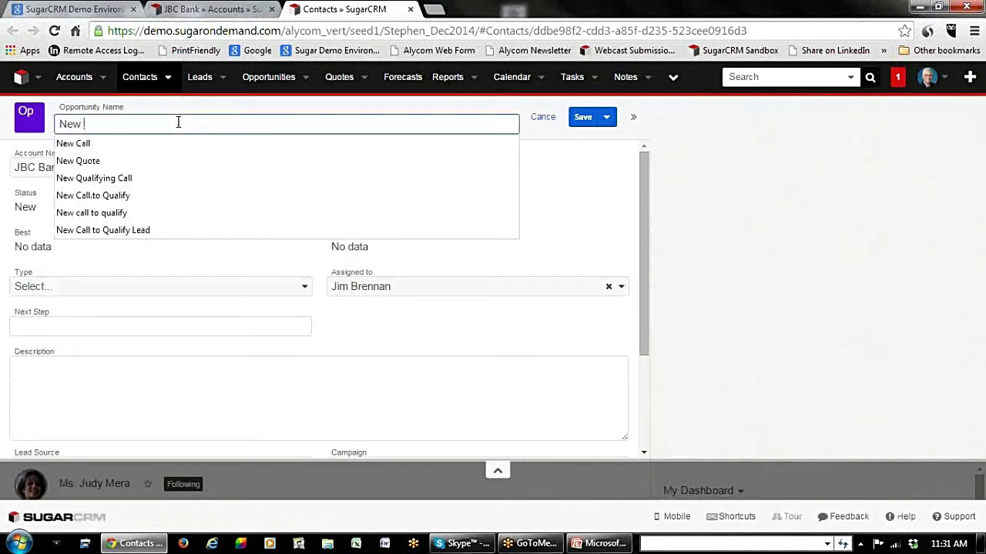
pyautogui.write(' Opportunity')
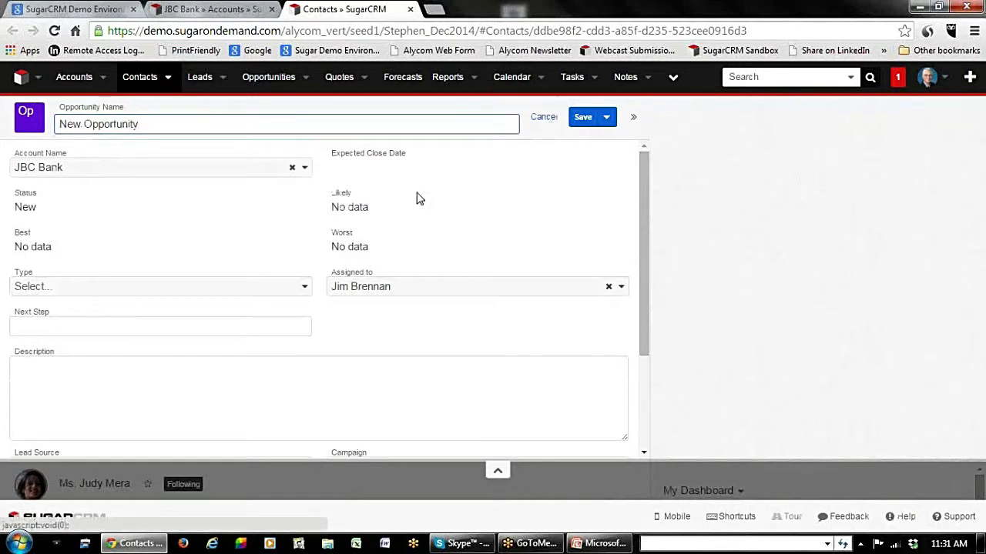
pyautogui.click(52, 286)
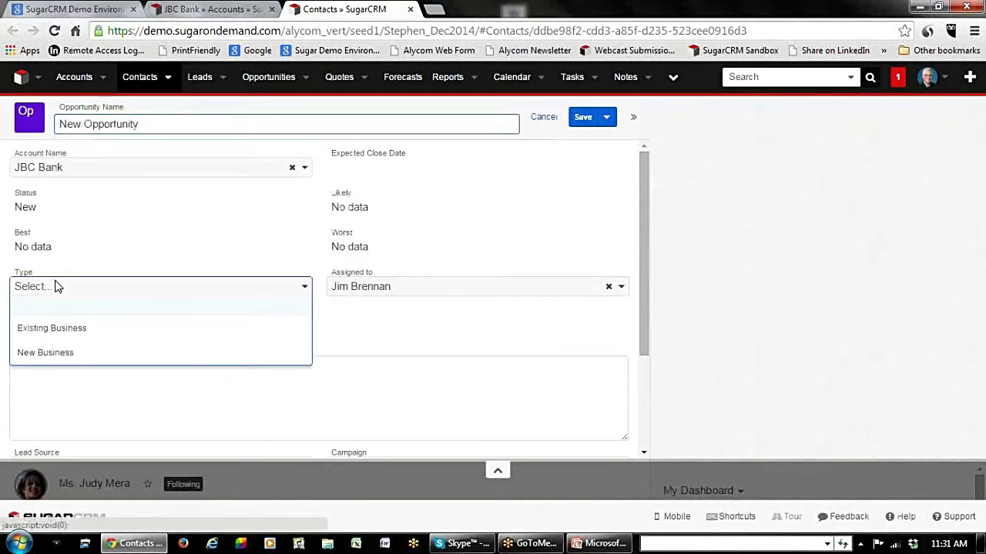
pyautogui.click(41, 354)
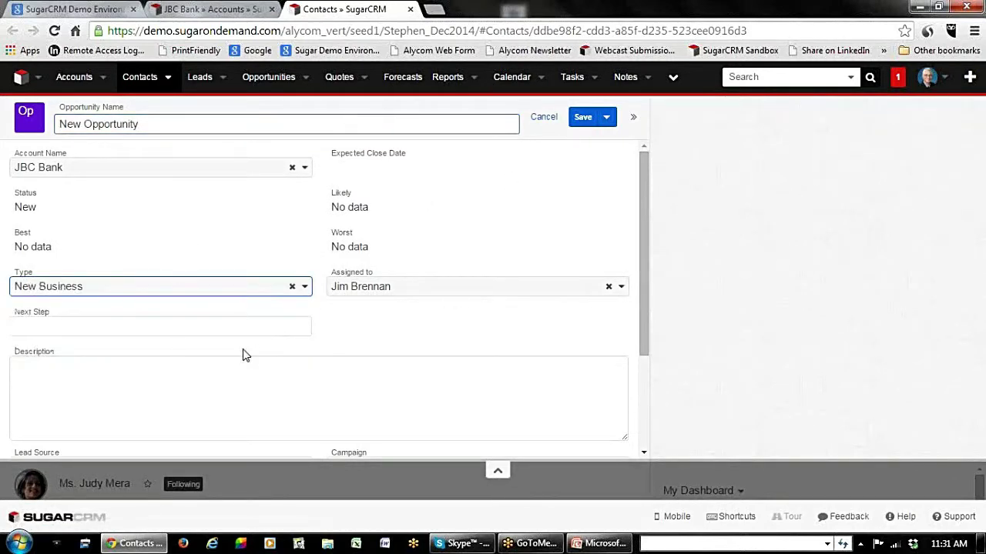
# Review the remaining opportunity fields, save the record, and expand the contact's Opportunities subpanel to show it.
pyautogui.moveTo(644, 353); pyautogui.dragTo(642, 413)
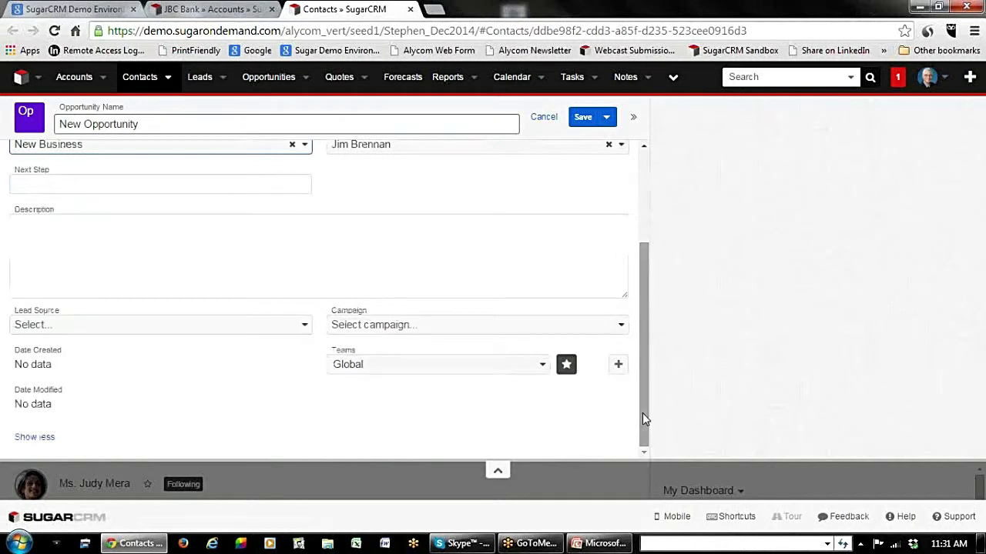
pyautogui.moveTo(643, 347); pyautogui.dragTo(642, 153)
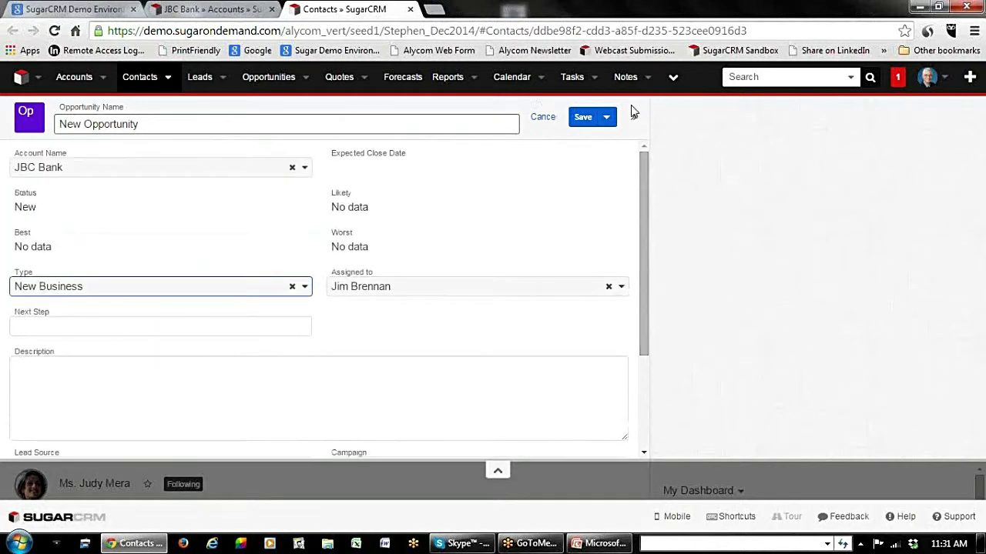
pyautogui.click(580, 120)
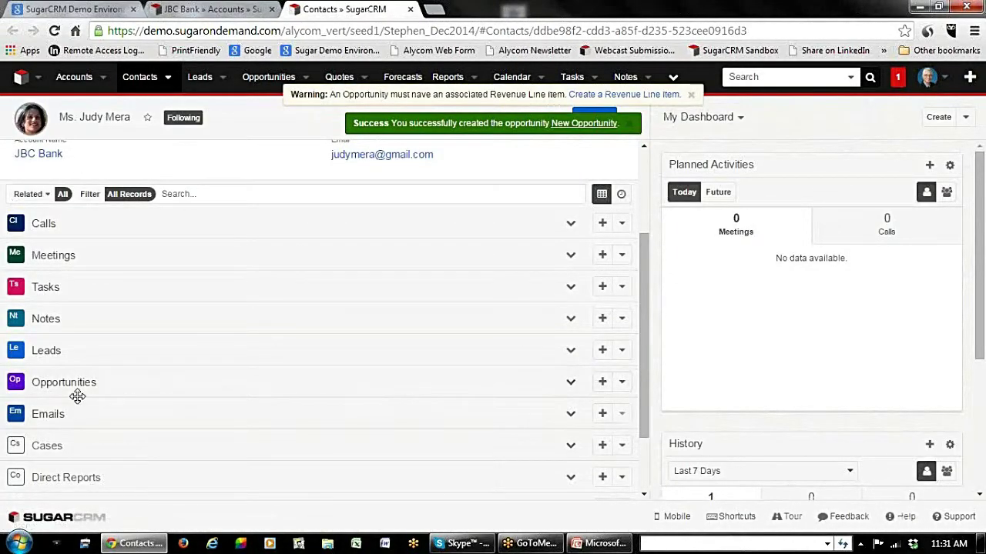
pyautogui.click(571, 383)
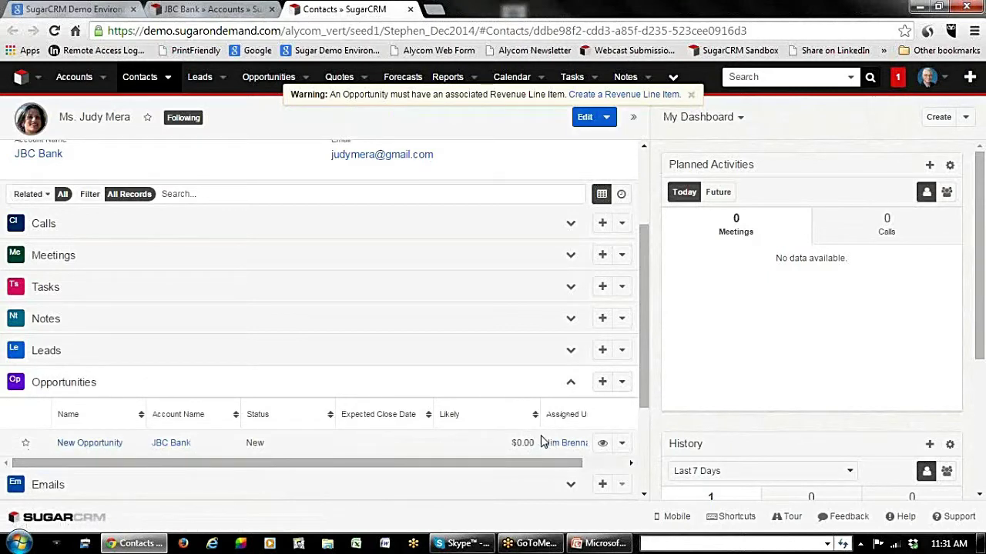
# Switch to the JBC Bank account's browser tab, reload it, and examine its Opportunities subpanel and Opportunity Metrics dashlet.
pyautogui.click(240, 9)
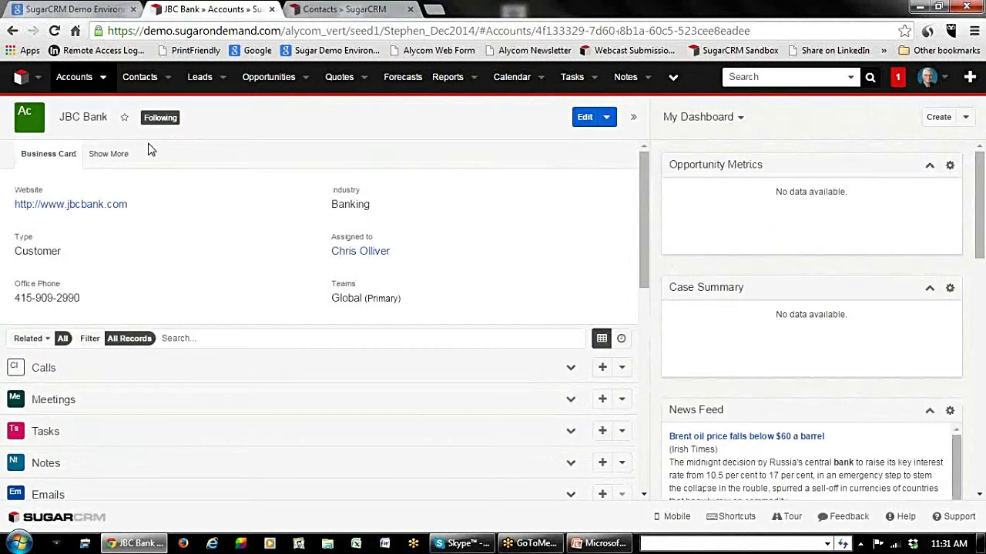
pyautogui.click(56, 32)
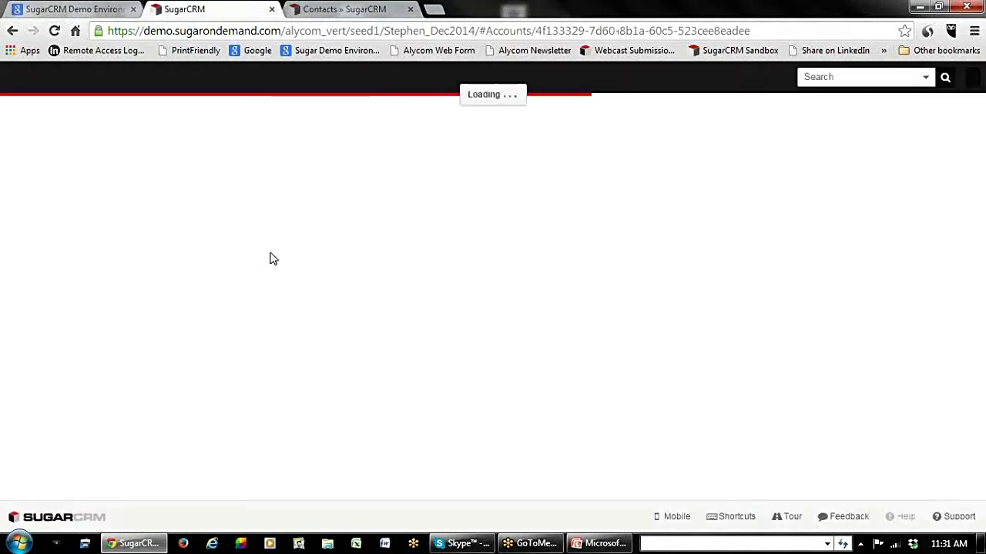
pyautogui.scroll(-1, 252, 349)
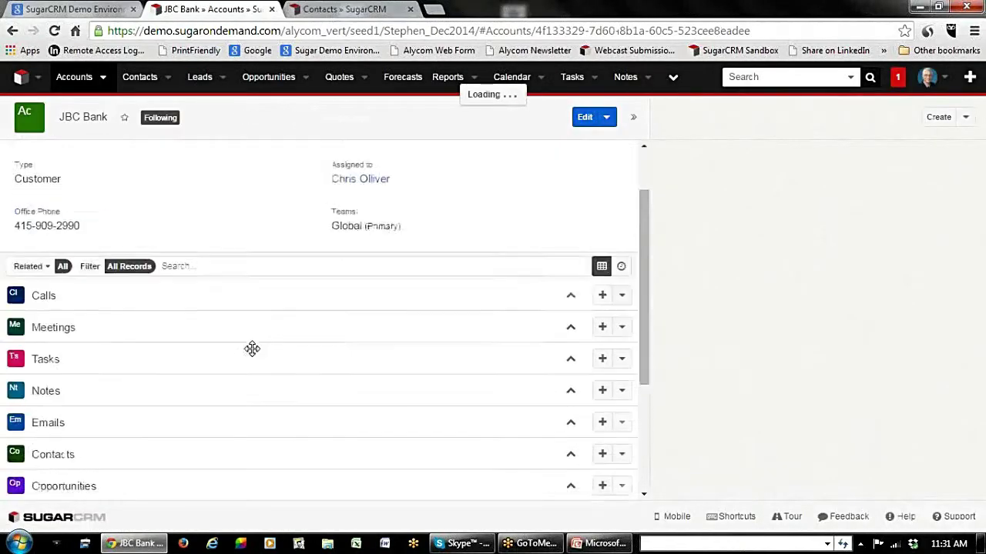
pyautogui.scroll(-1, 252, 349)
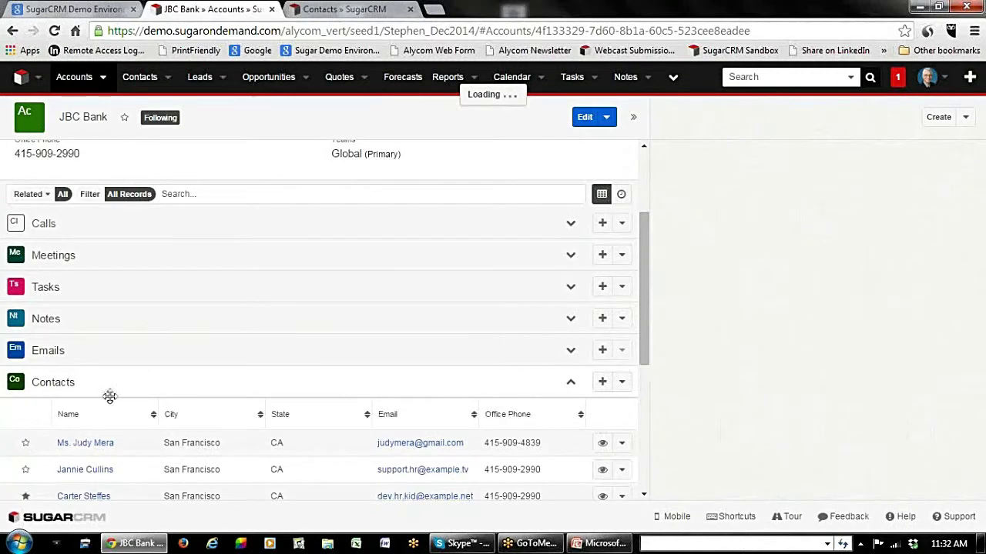
pyautogui.scroll(-3, 101, 369)
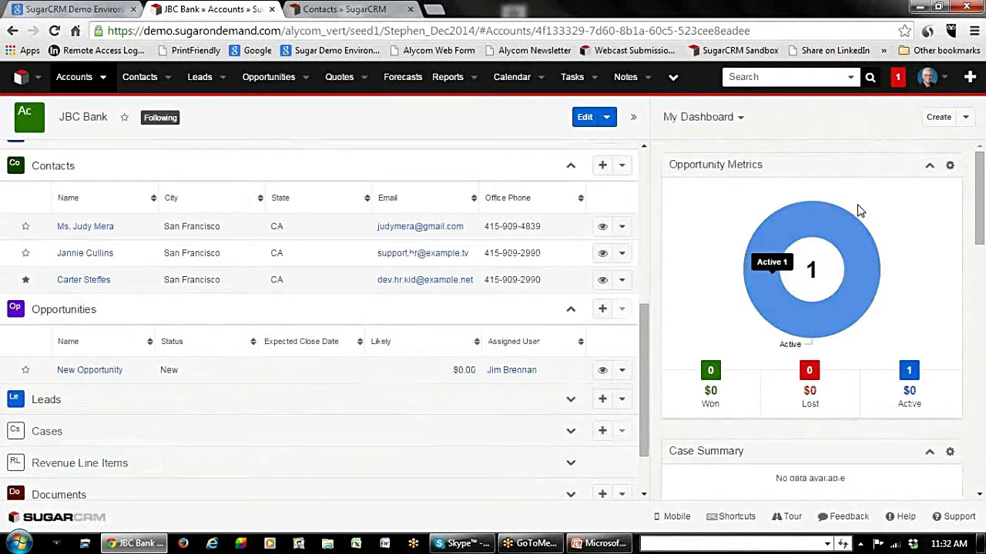
pyautogui.moveTo(768, 281)
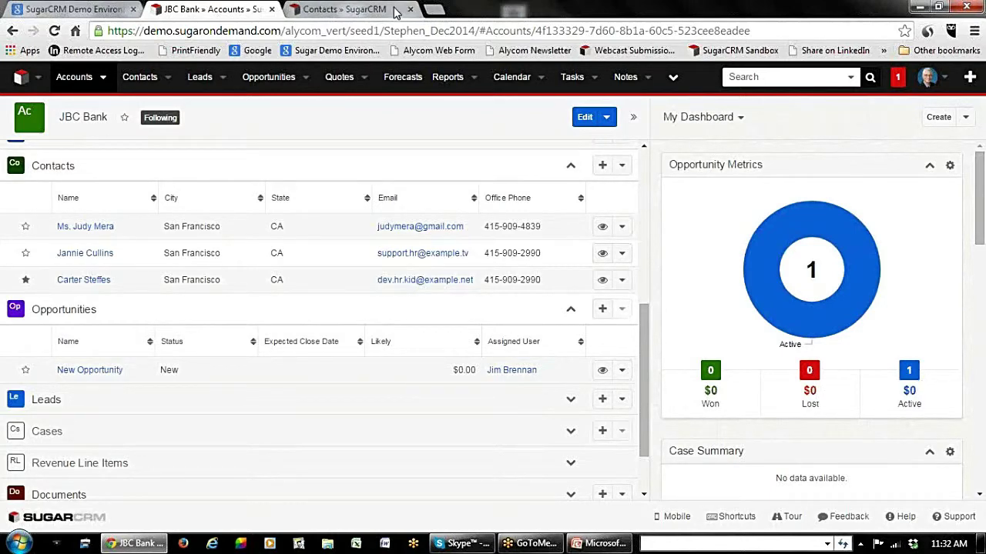
# Return to the contact's browser tab and start a revenue line item for the new opportunity, named "Training" with sales stage Perception Analysis.
pyautogui.click(348, 14)
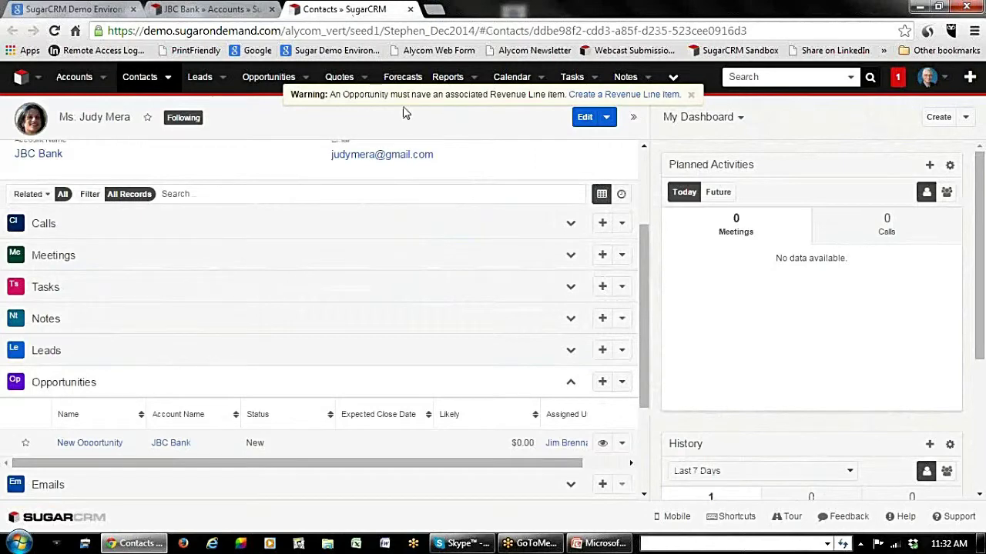
pyautogui.click(608, 96)
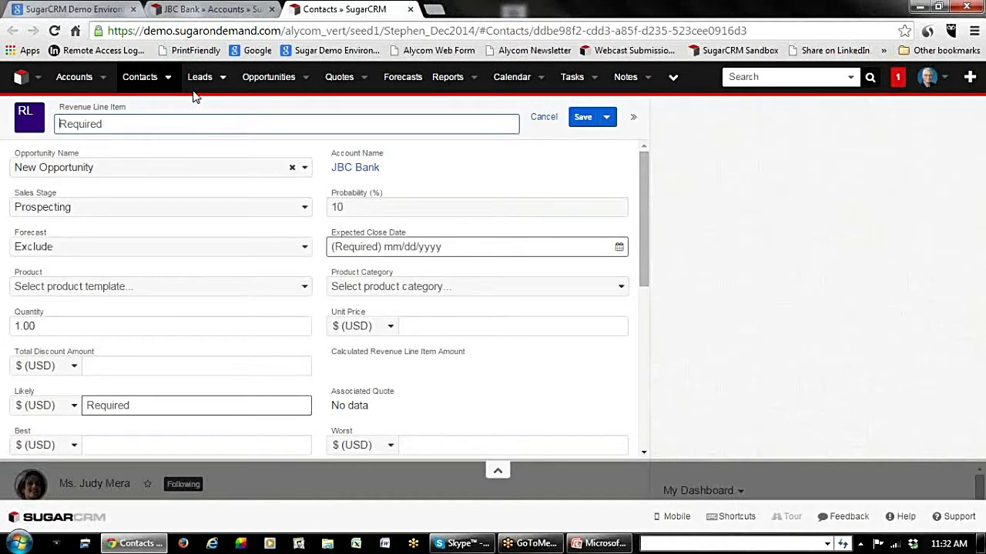
pyautogui.write('Tra')
pyautogui.click(139, 210)
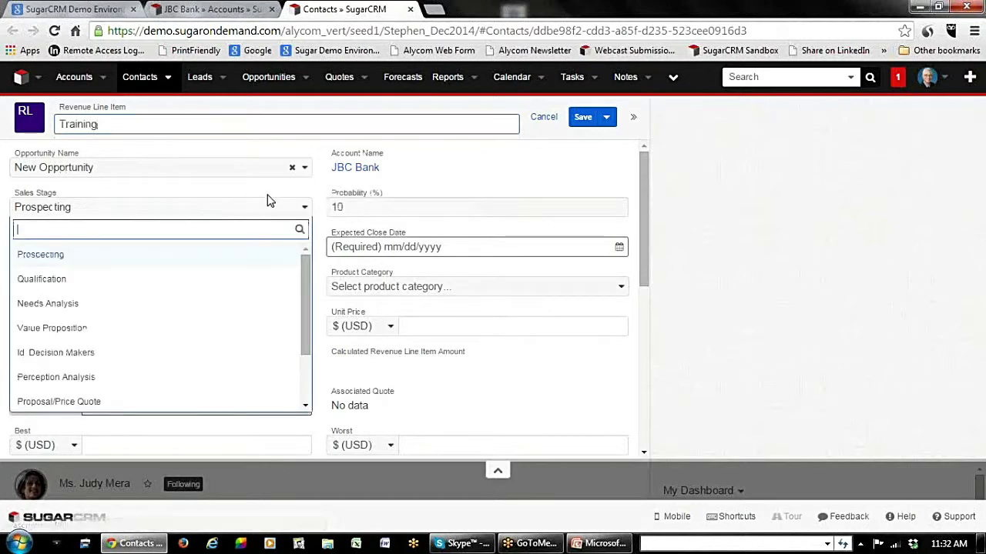
pyautogui.click(40, 381)
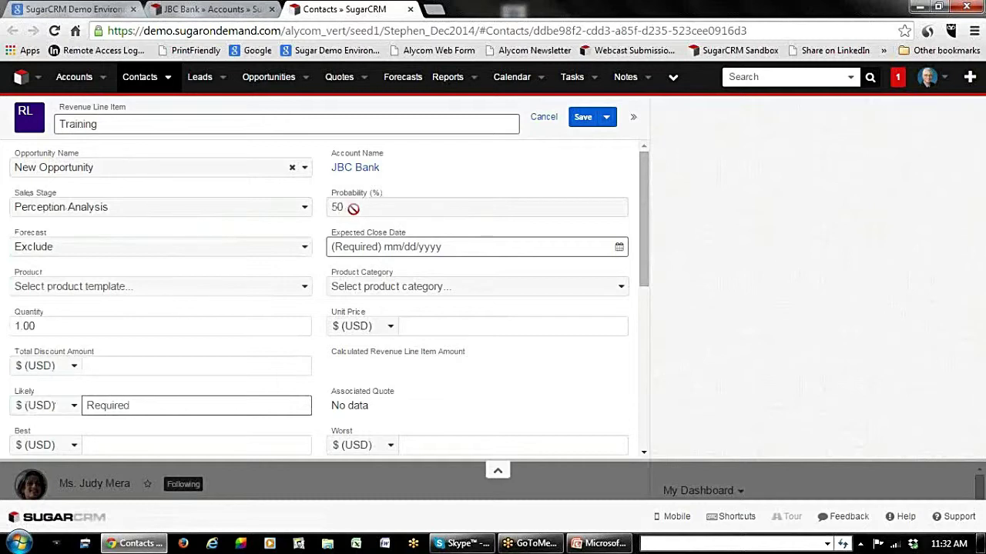
# Set the revenue line item's forecast to Include and its expected close date to 12/31/2014.
pyautogui.click(304, 248)
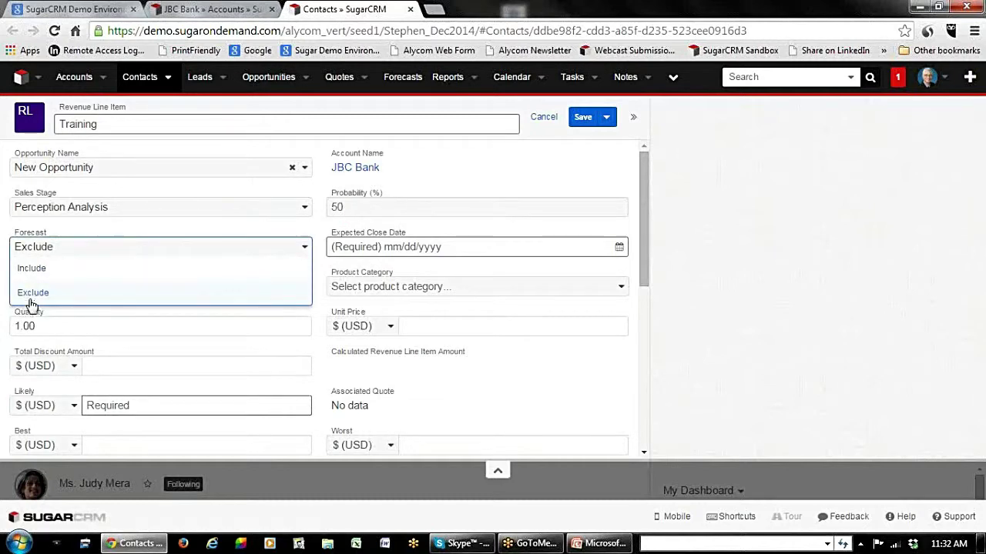
pyautogui.click(33, 269)
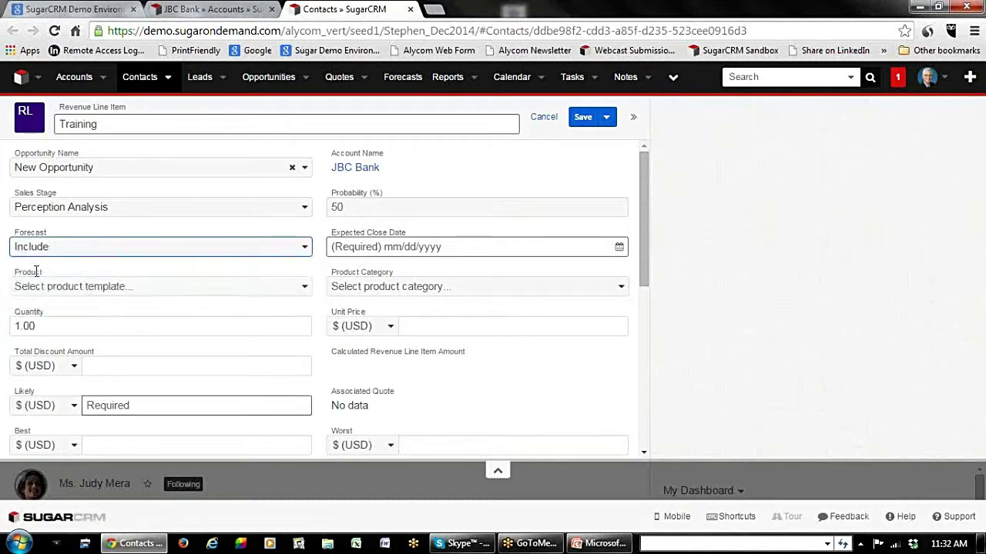
pyautogui.click(619, 248)
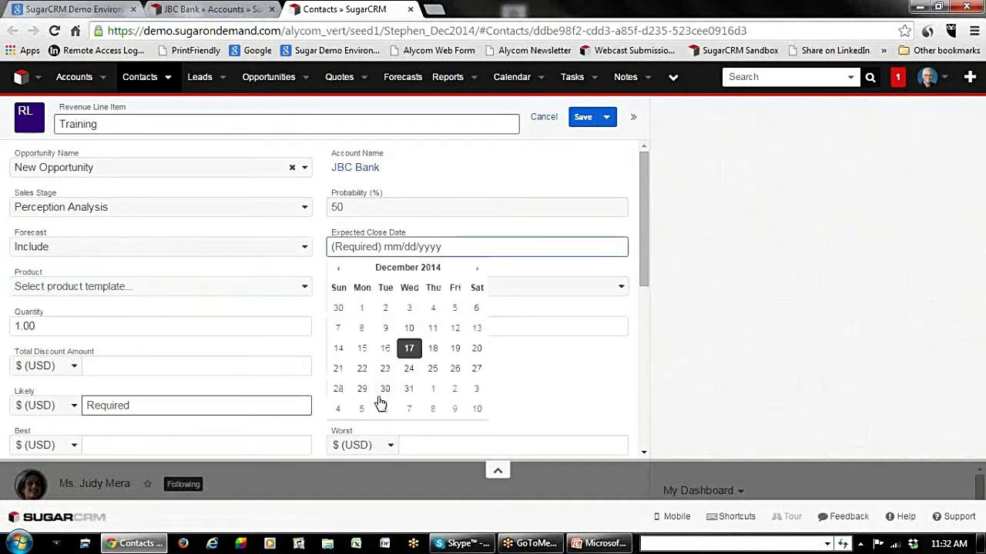
pyautogui.click(409, 389)
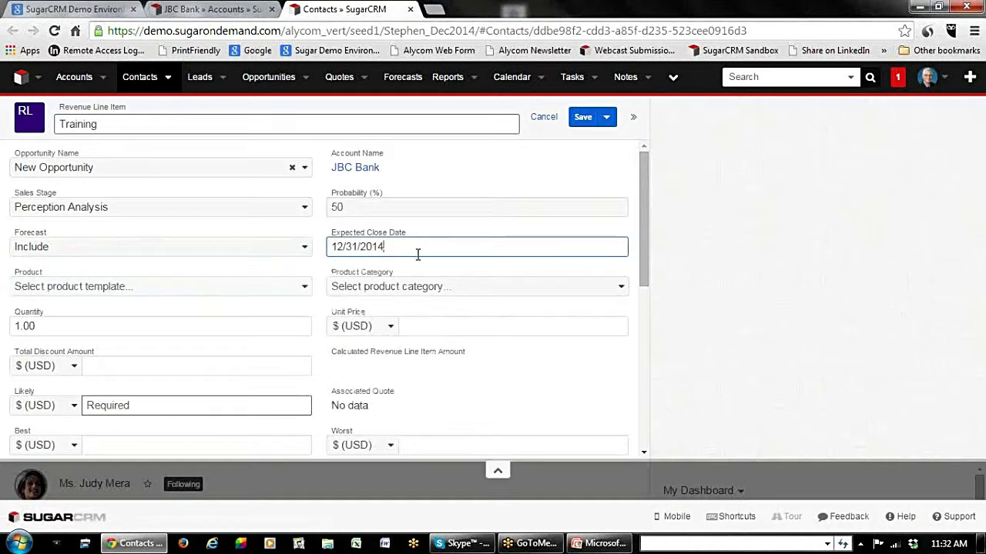
# Search the product templates for "train" and "advanced", and assign Advanced Training as the line item's product.
pyautogui.scroll(-1, 456, 329)
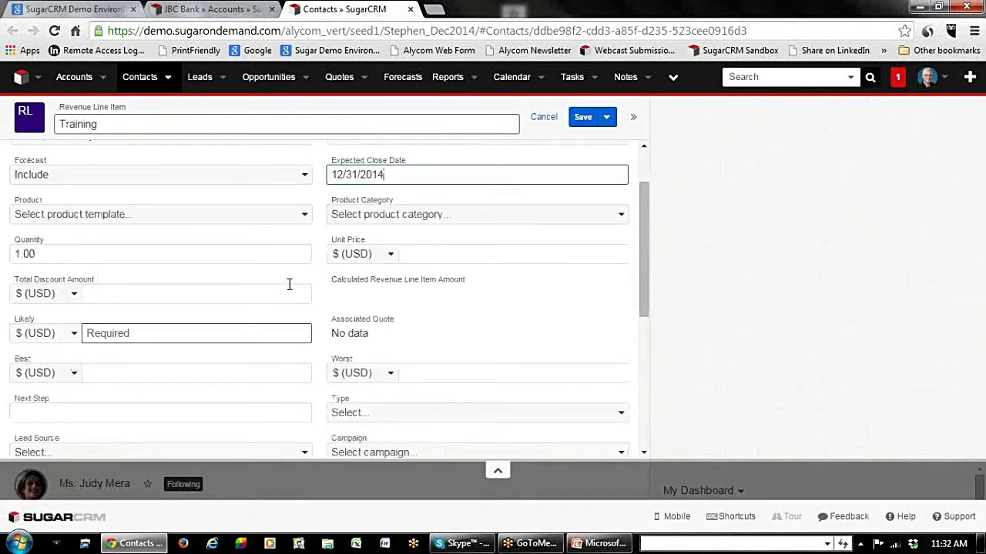
pyautogui.click(305, 213)
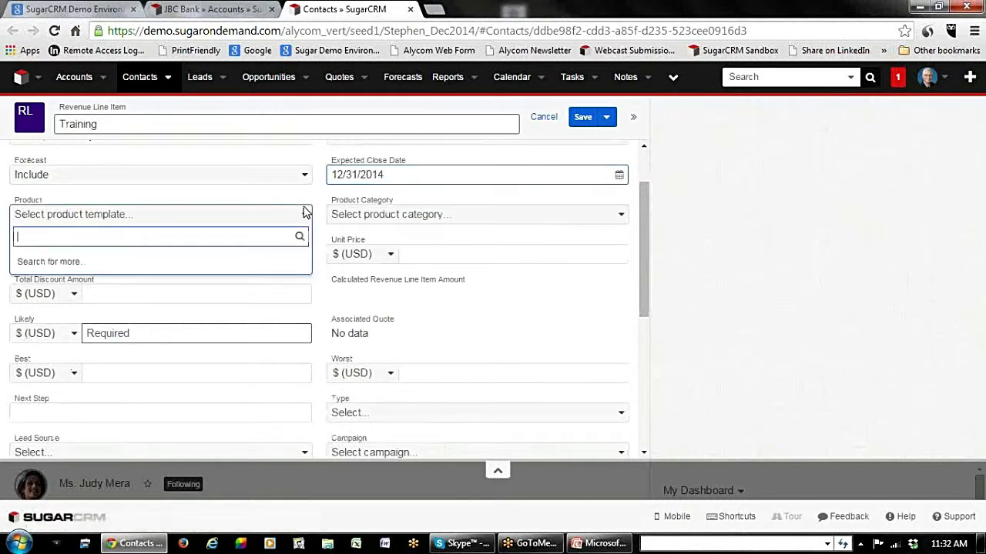
pyautogui.write('train')
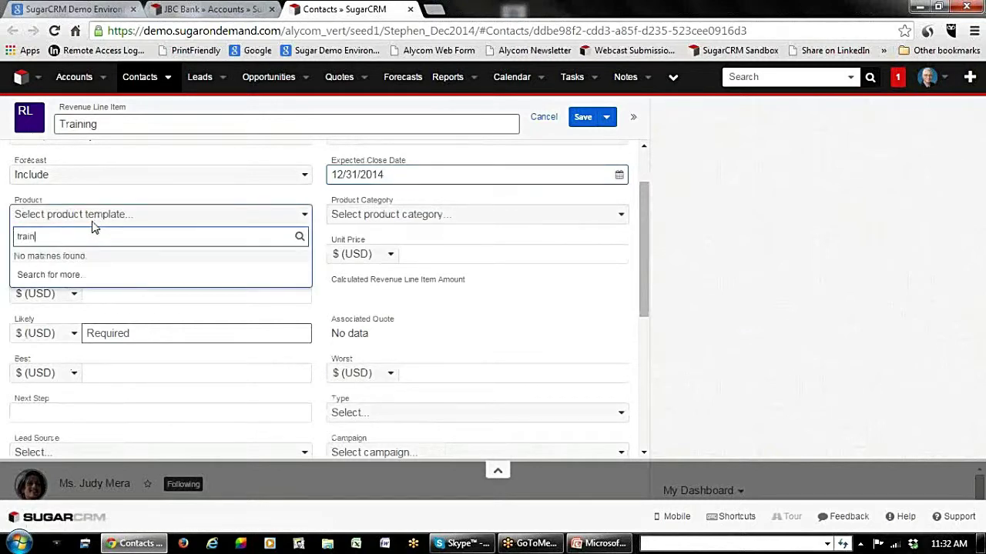
pyautogui.moveTo(54, 237); pyautogui.dragTo(2, 234)
pyautogui.write('ao')
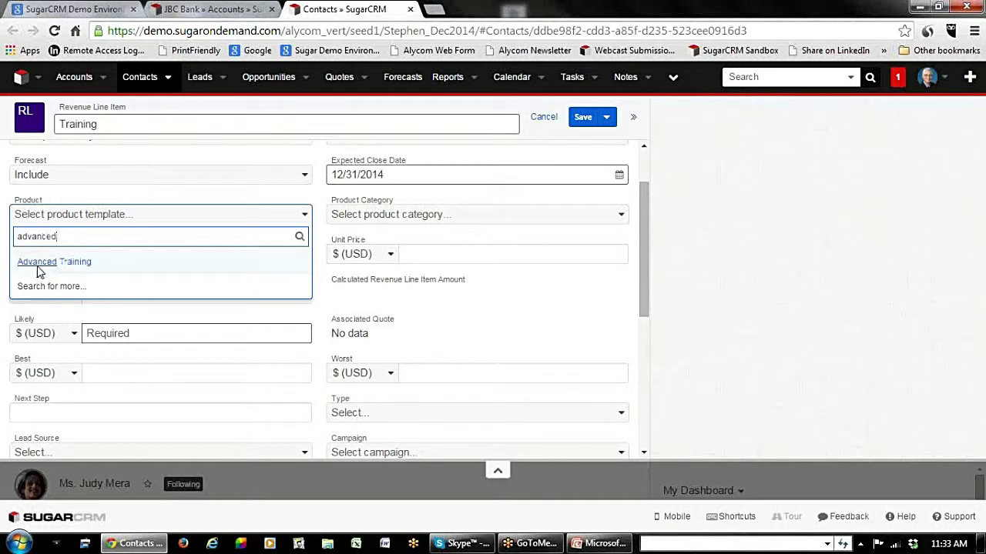
pyautogui.click(38, 264)
# Set the Advanced Training quantity to 5, leave the discount blank, and save the revenue line item.
pyautogui.click(46, 252)
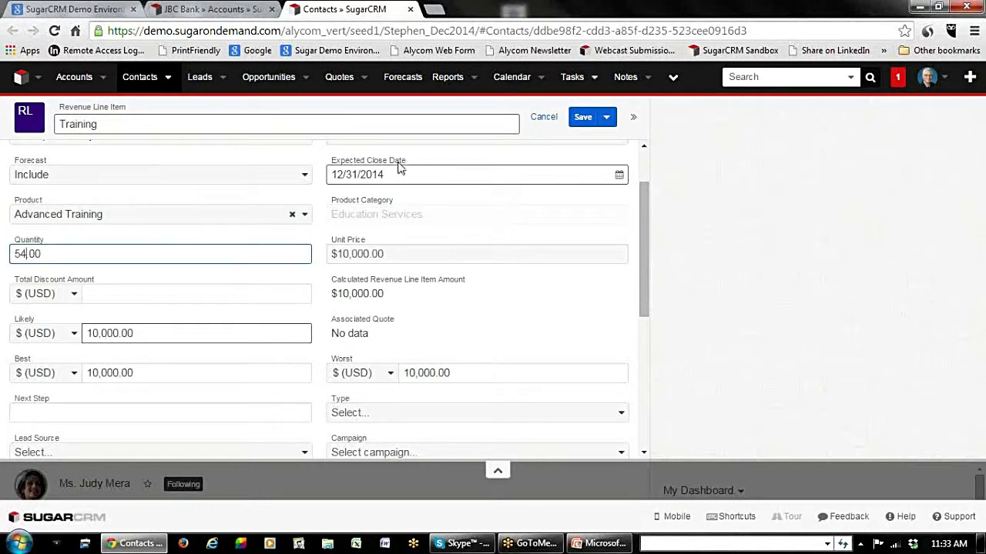
pyautogui.press('Tab')
pyautogui.press('Tab')
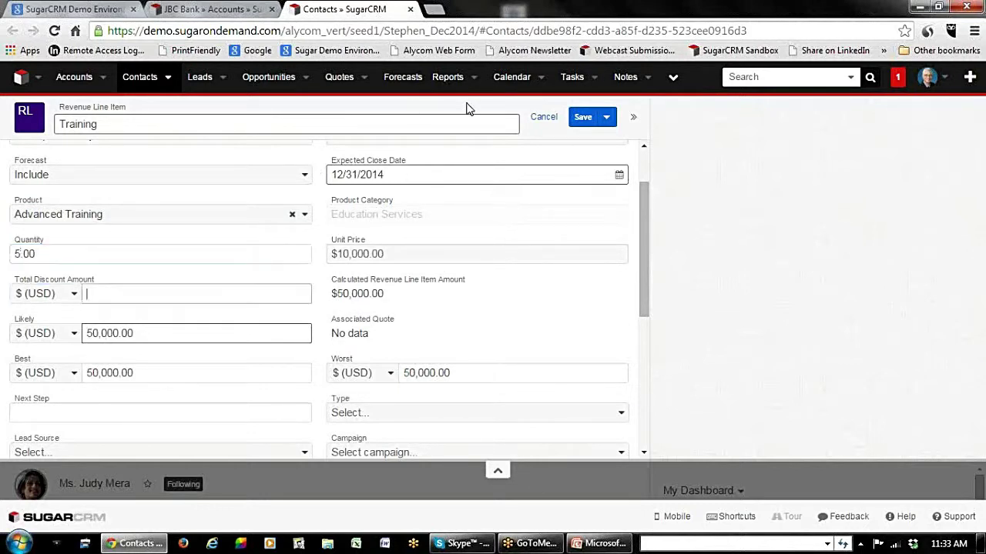
pyautogui.press('Tab')
pyautogui.click(581, 120)
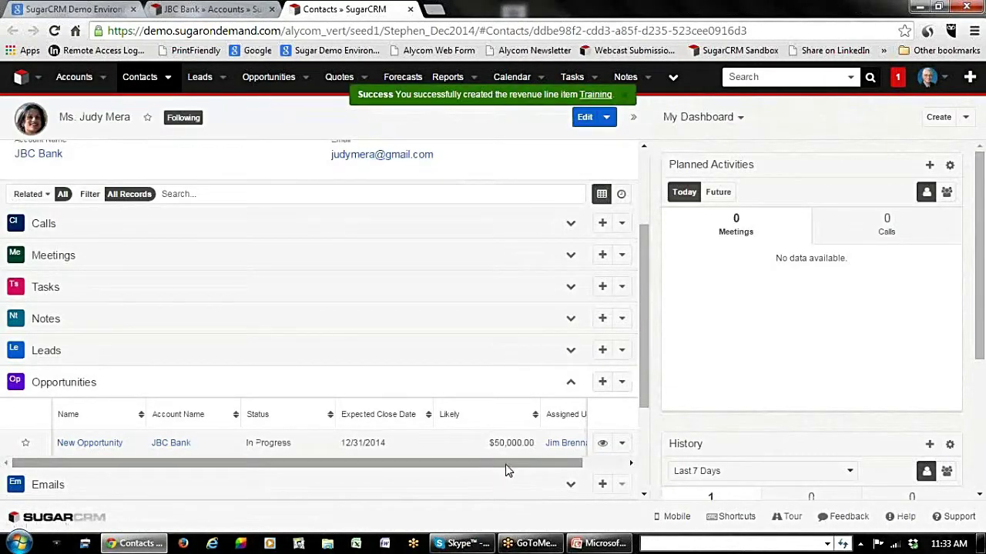
# Switch to the JBC Bank account's browser tab, reload the record and check its opportunities list.
pyautogui.scroll(-1, 473, 362)
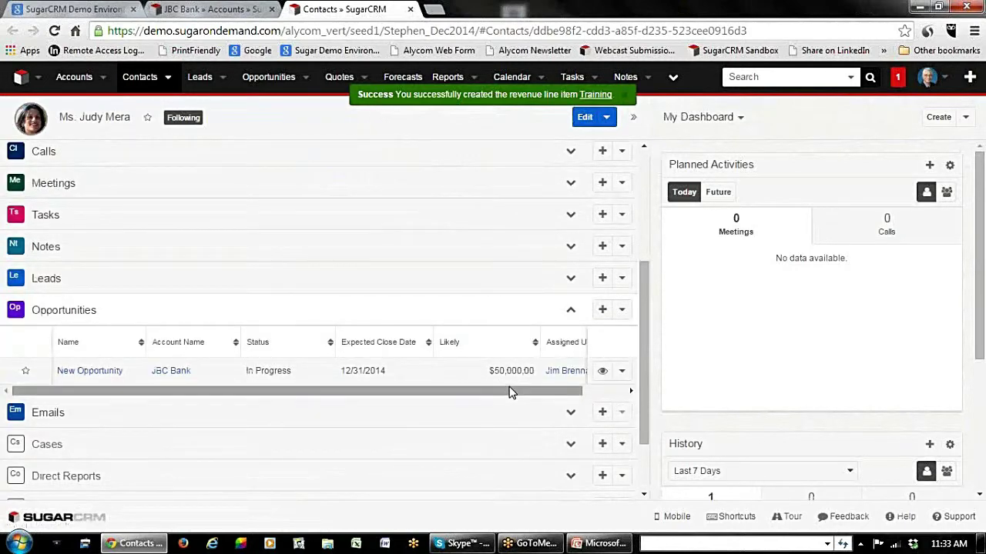
pyautogui.click(177, 10)
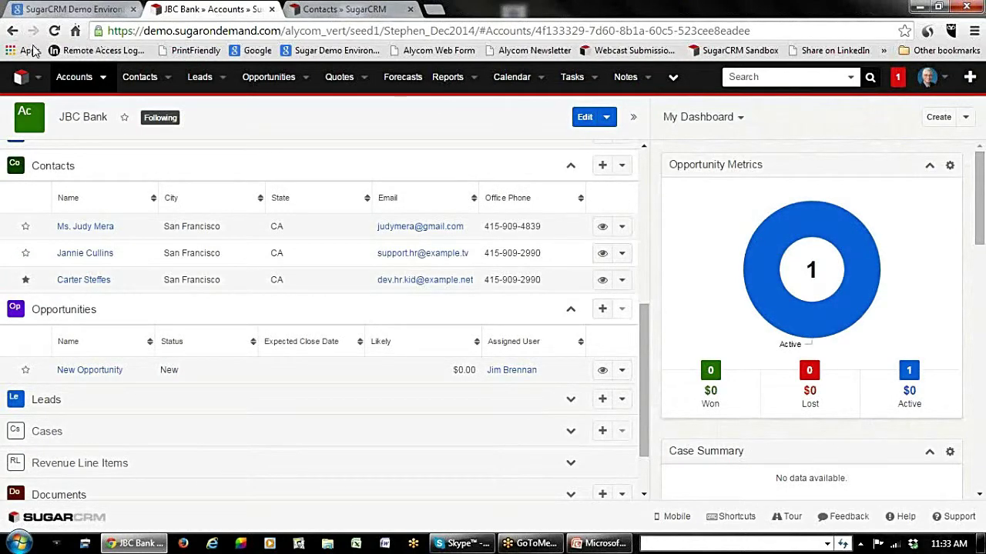
pyautogui.click(55, 31)
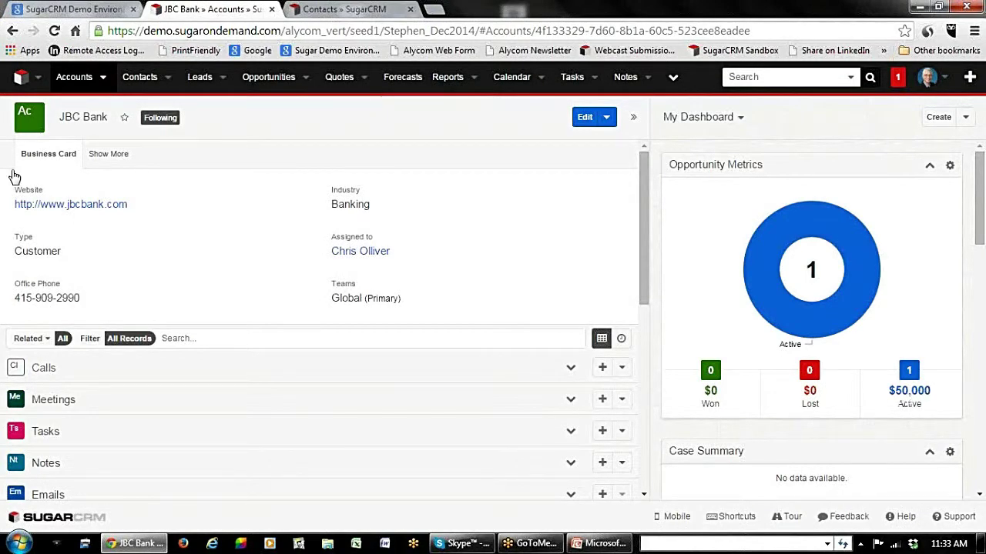
pyautogui.scroll(-6, 178, 262)
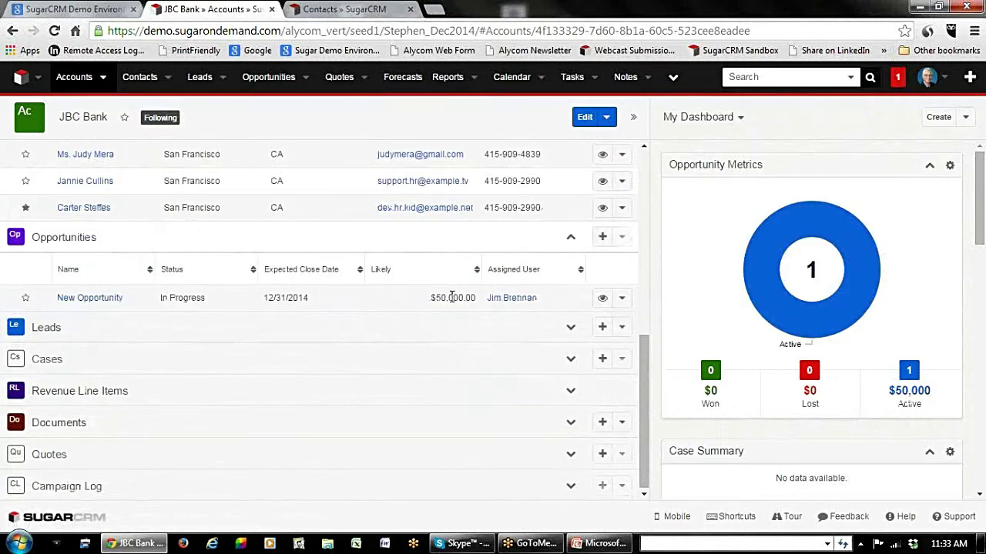
# Return to the contact's browser tab and start a new related case with the subject "Internet is down".
pyautogui.click(349, 10)
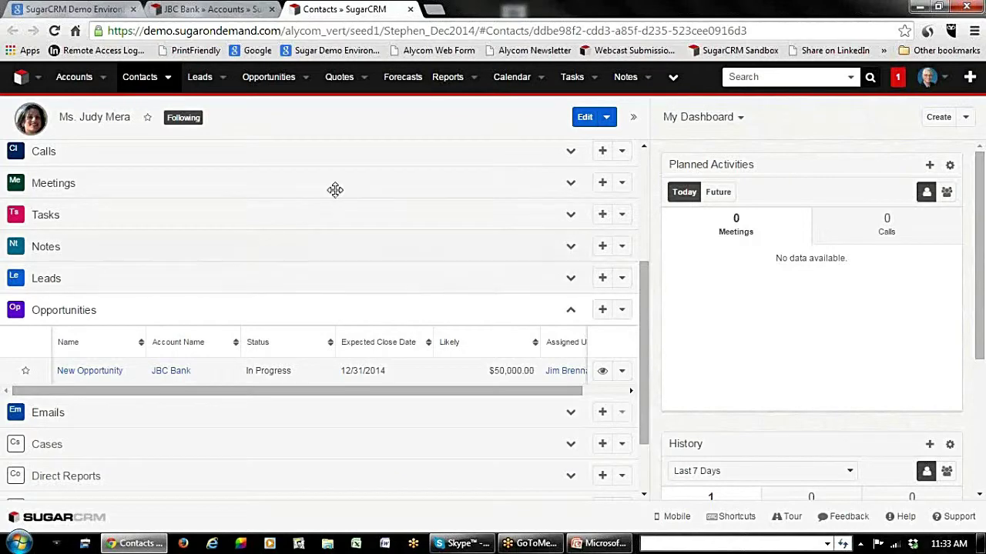
pyautogui.scroll(3, 241, 305)
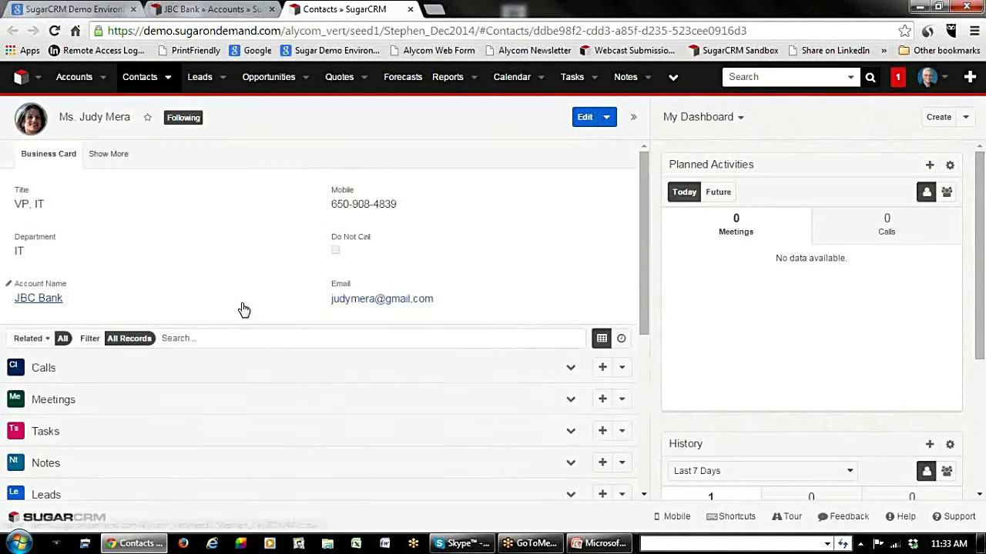
pyautogui.scroll(-3, 242, 305)
pyautogui.scroll(3, 241, 308)
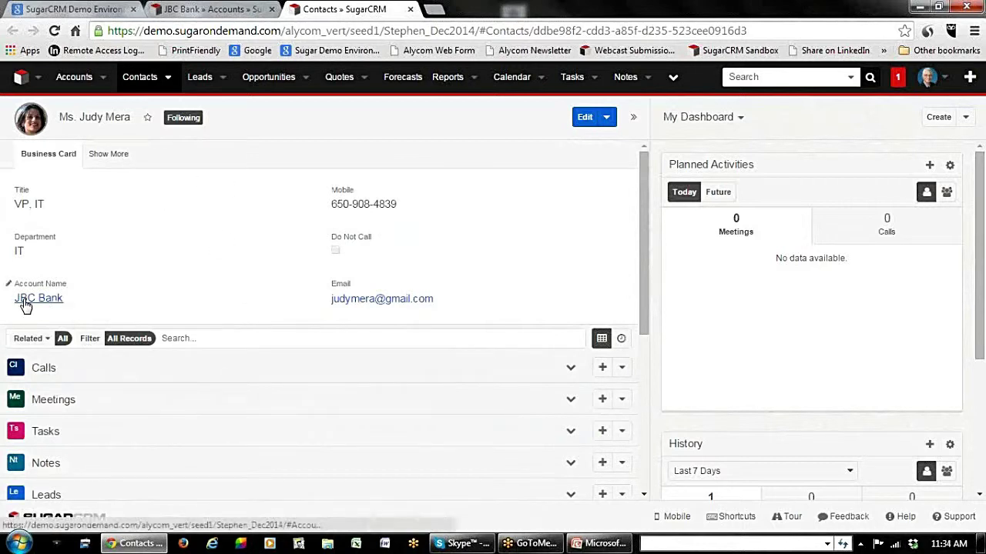
pyautogui.scroll(-4, 493, 293)
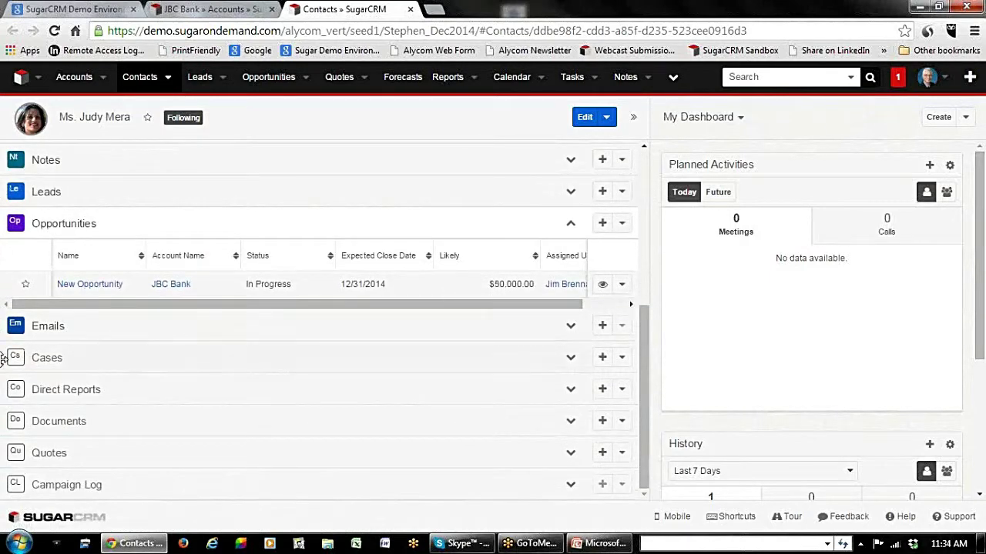
pyautogui.click(599, 359)
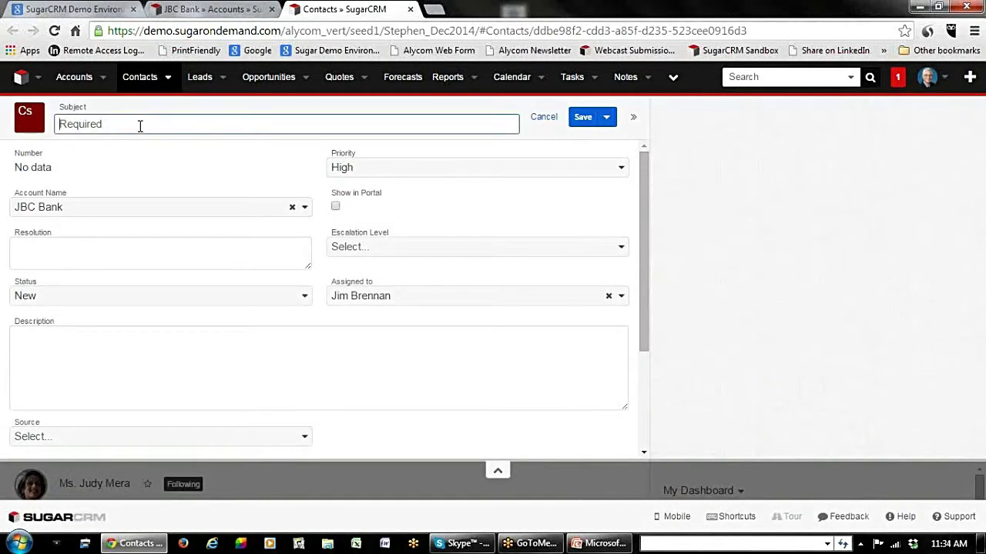
pyautogui.write('Internet is down')
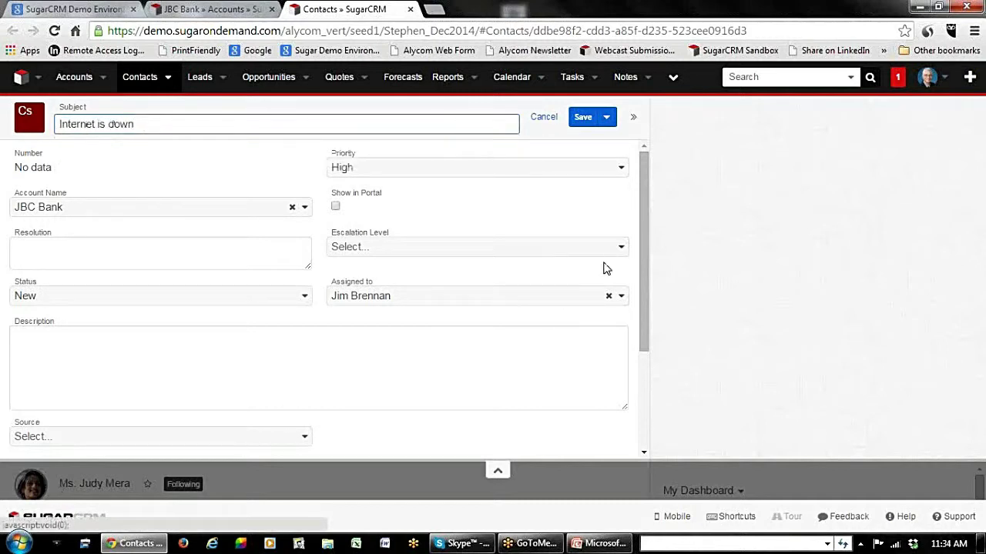
# Check the case's source choices without selecting one, and set the case type to Product.
pyautogui.scroll(-2, 553, 265)
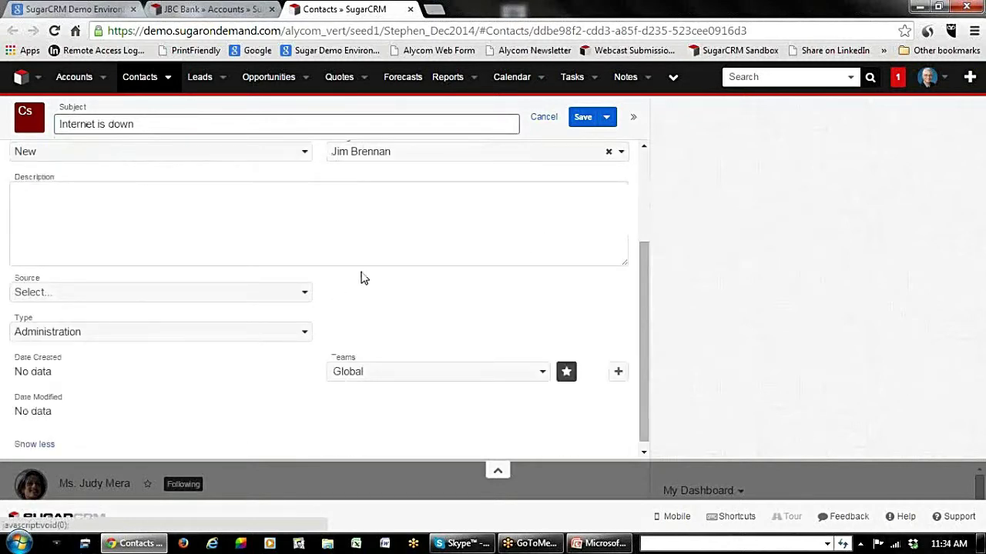
pyautogui.click(304, 293)
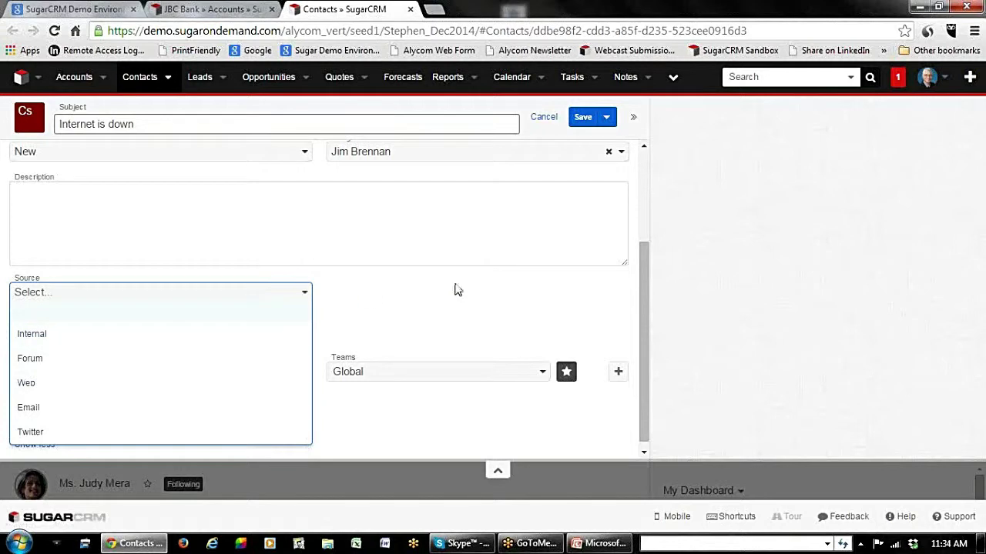
pyautogui.click(570, 273)
pyautogui.scroll(-1, 121, 363)
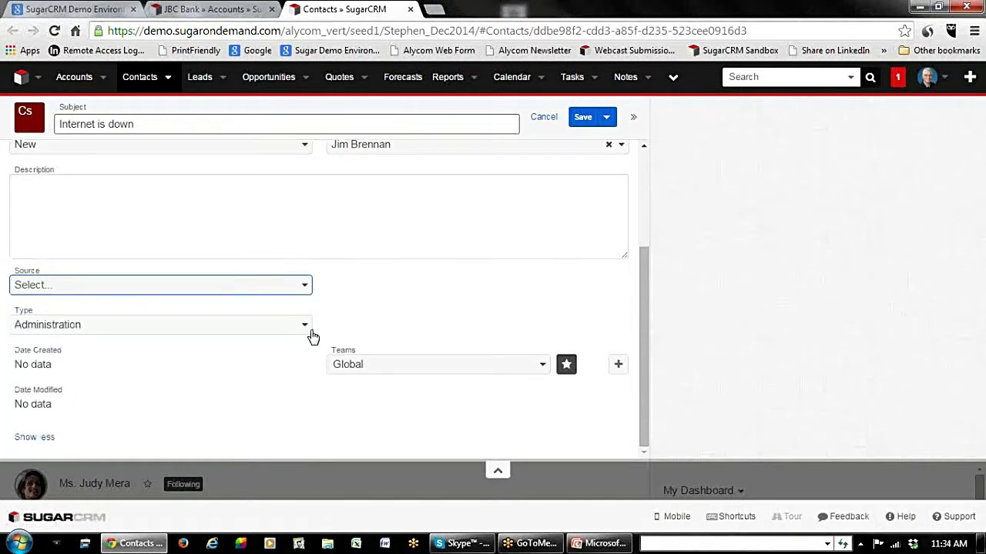
pyautogui.click(310, 330)
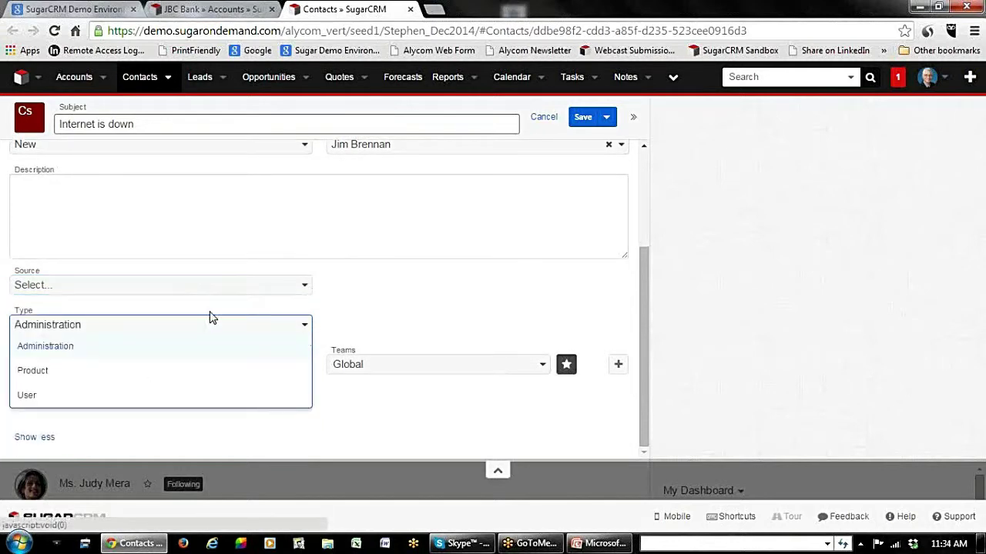
pyautogui.click(40, 370)
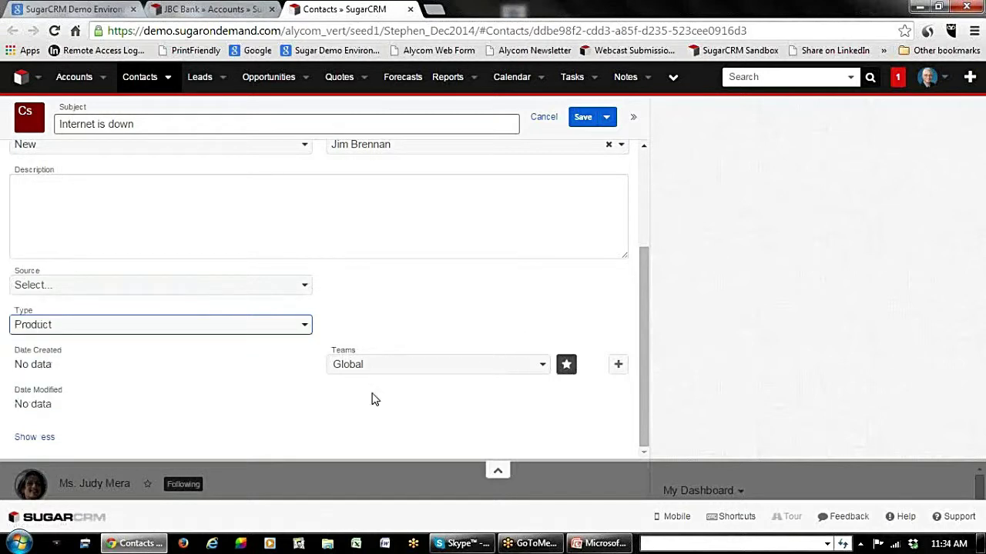
# Keep the case priority at High, set the escalation level to Escalation 1, and save the case.
pyautogui.scroll(3, 239, 406)
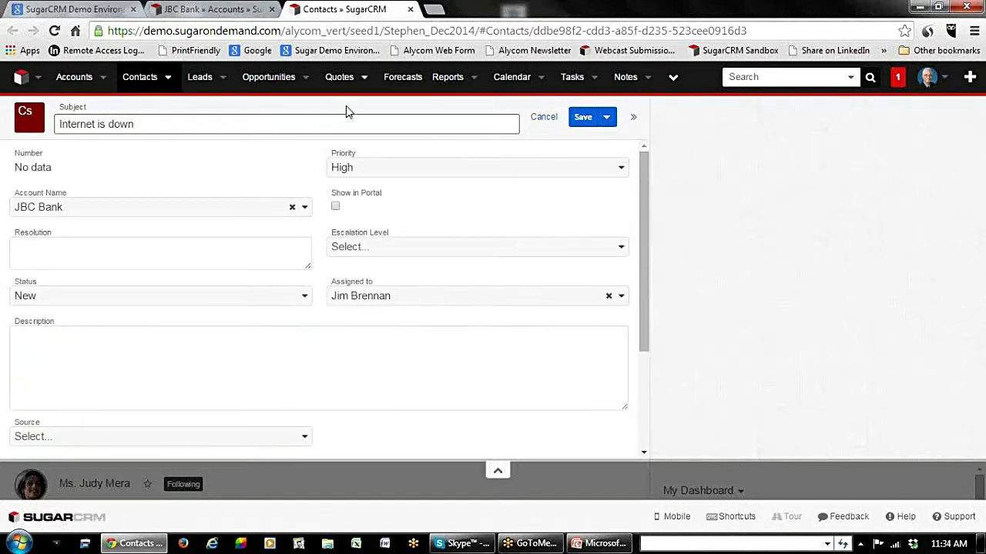
pyautogui.click(368, 170)
pyautogui.click(369, 168)
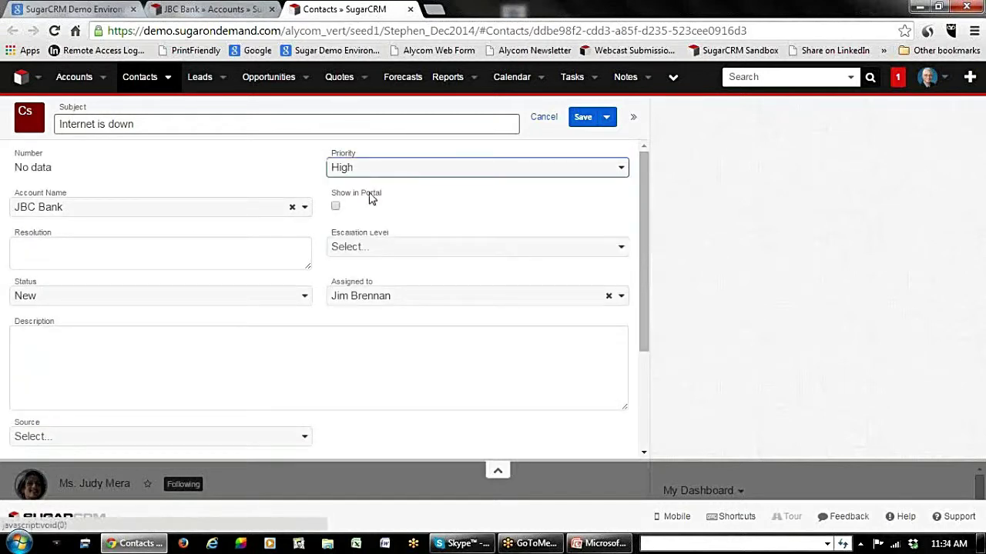
pyautogui.click(373, 260)
pyautogui.click(374, 259)
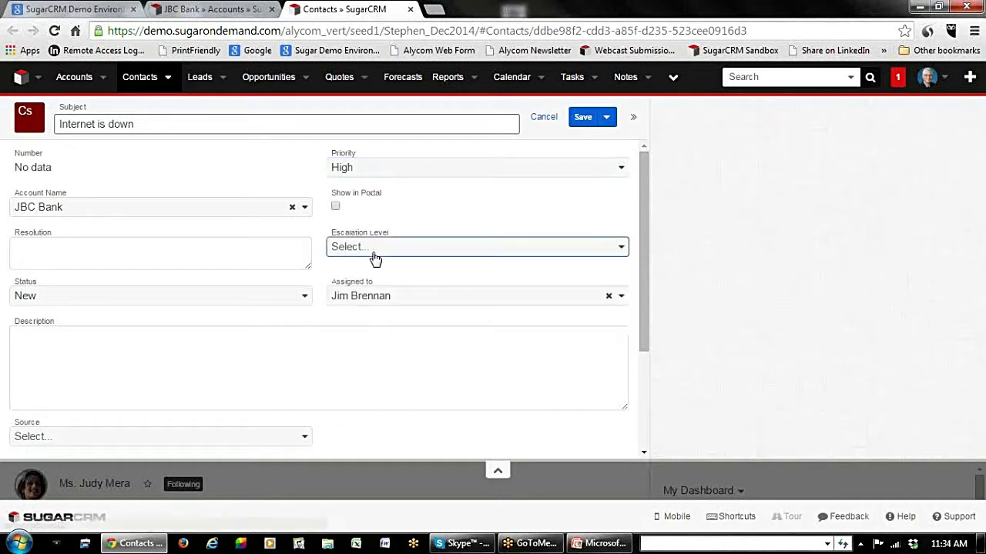
pyautogui.click(380, 247)
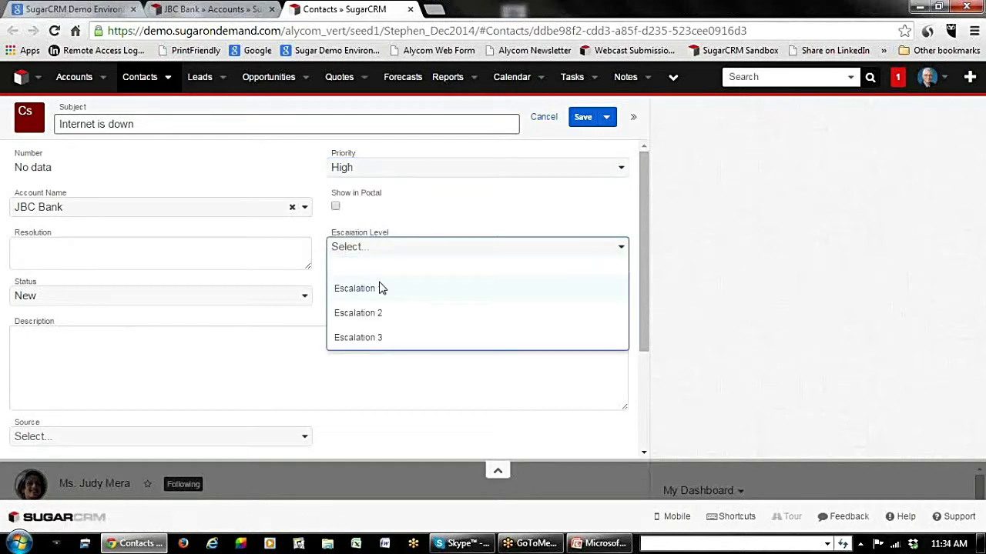
pyautogui.click(379, 286)
pyautogui.click(583, 119)
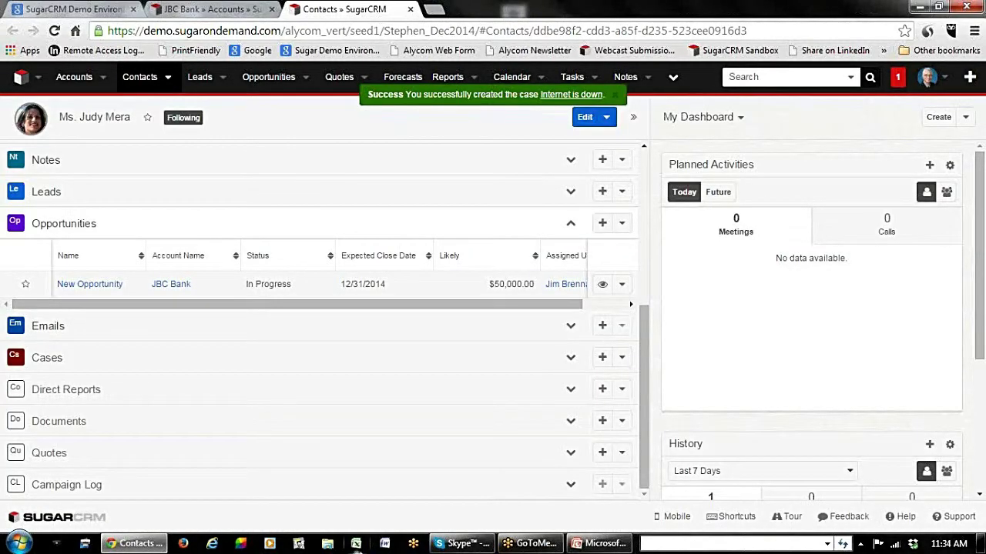
# View the contact's related cases, and collapse both the Cases and Opportunities lists.
pyautogui.click(572, 358)
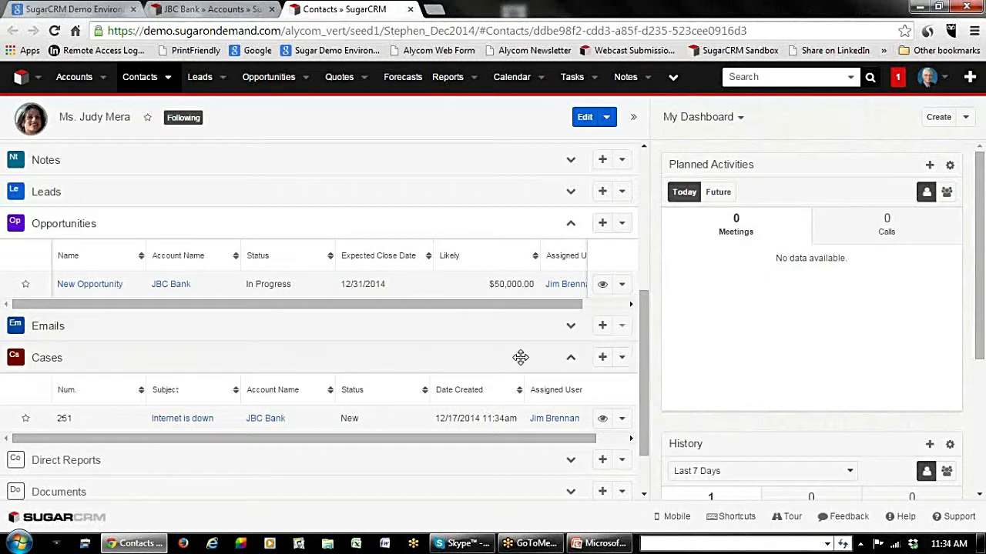
pyautogui.click(570, 358)
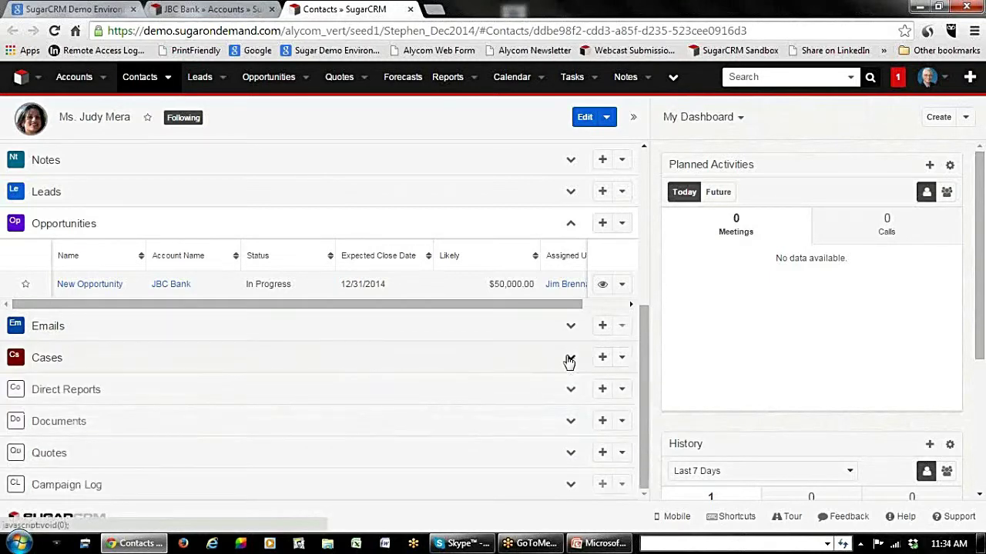
pyautogui.click(570, 224)
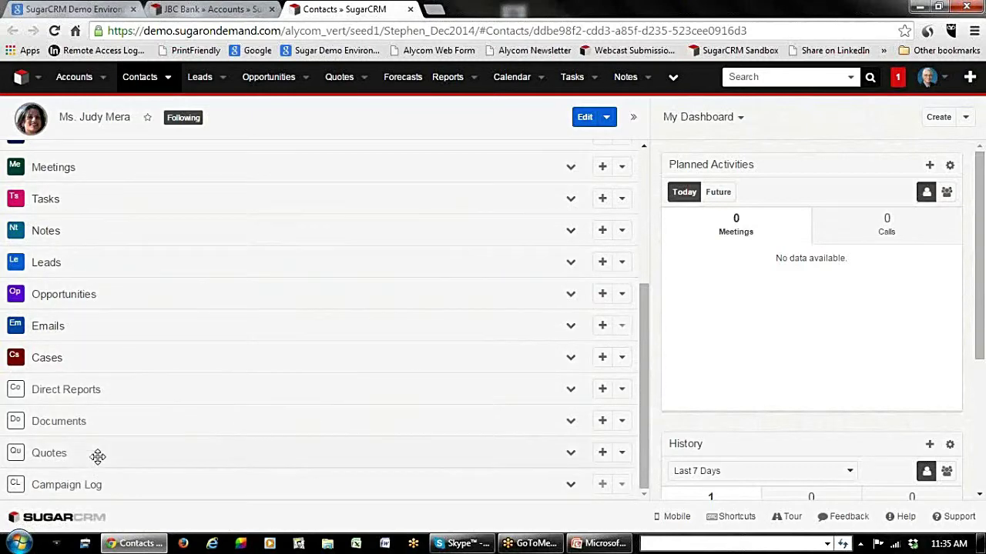
# Show the contact's activity stream, read through its linked and updated records, and return to the data view.
pyautogui.scroll(3, 46, 258)
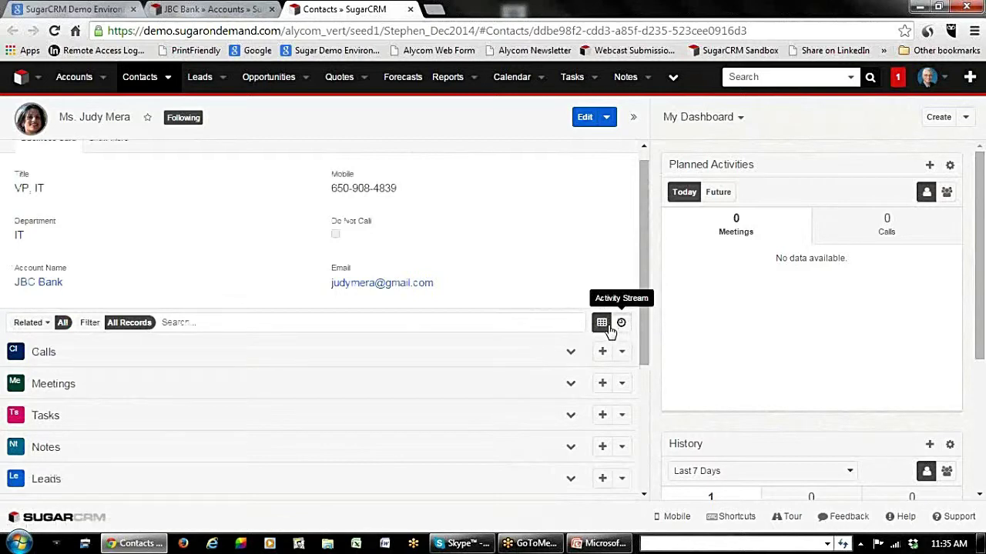
pyautogui.click(620, 323)
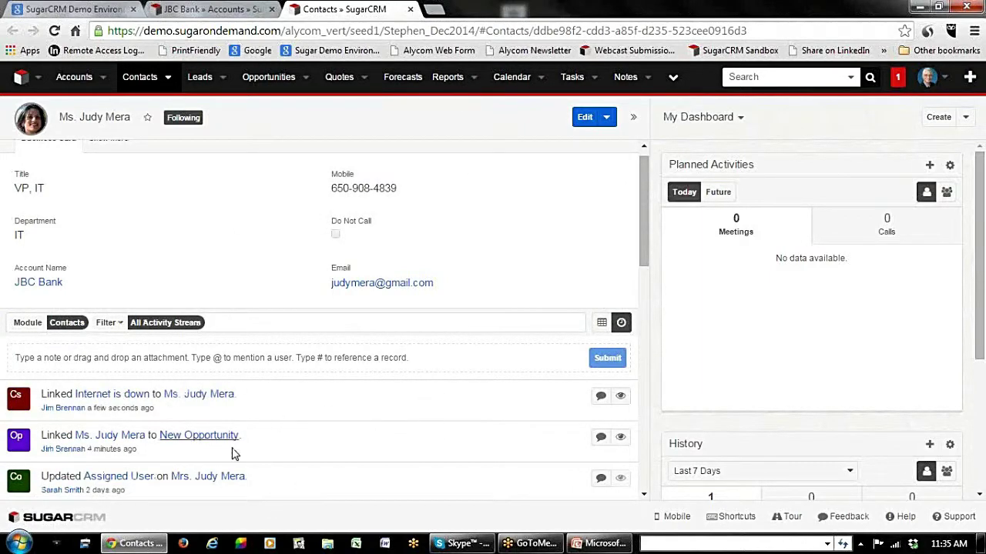
pyautogui.scroll(-2, 325, 360)
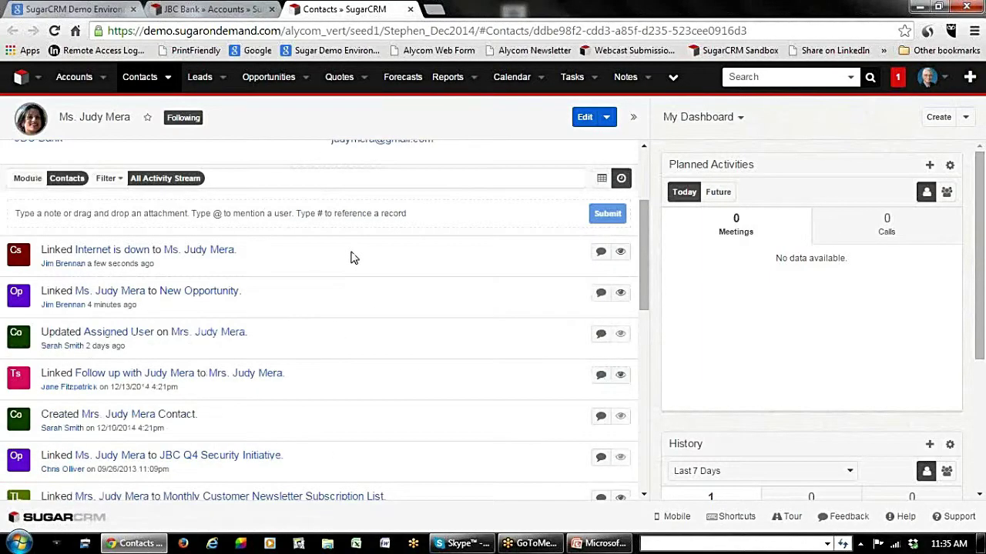
pyautogui.scroll(-5, 300, 299)
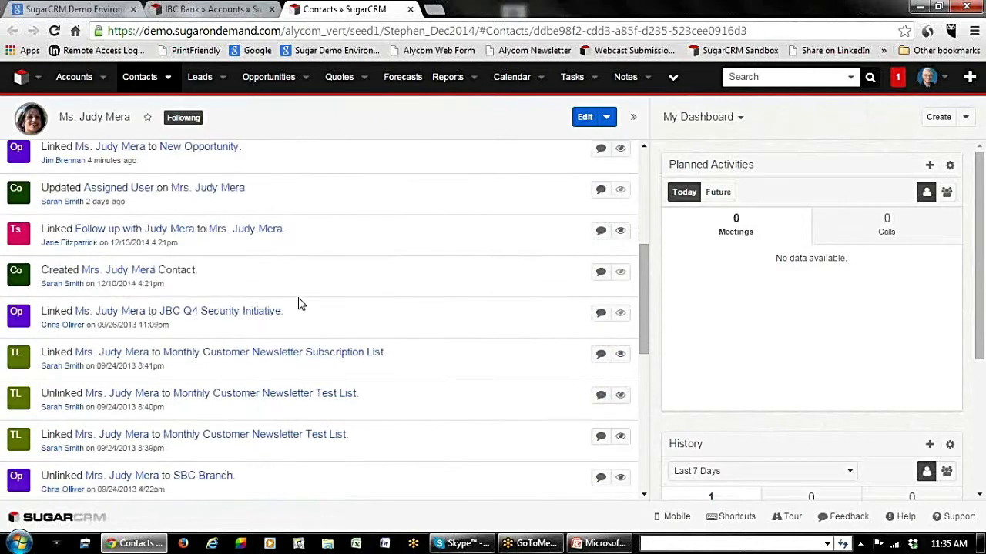
pyautogui.scroll(-3, 300, 308)
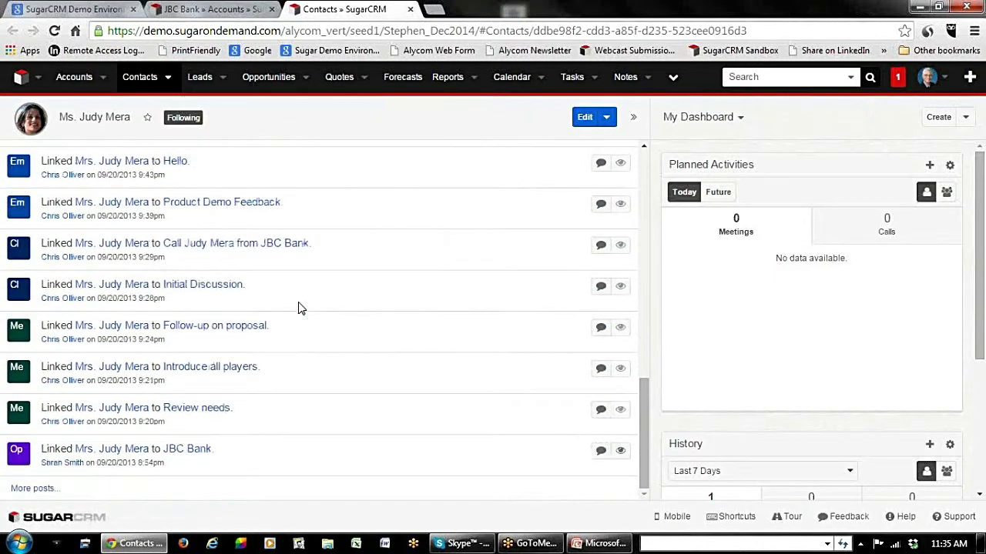
pyautogui.scroll(5, 301, 308)
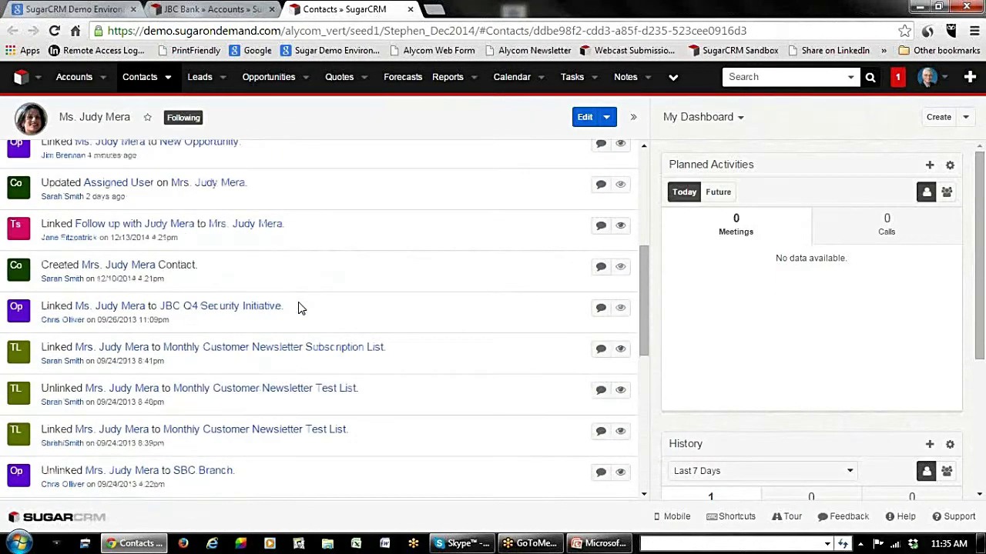
pyautogui.scroll(1, 301, 308)
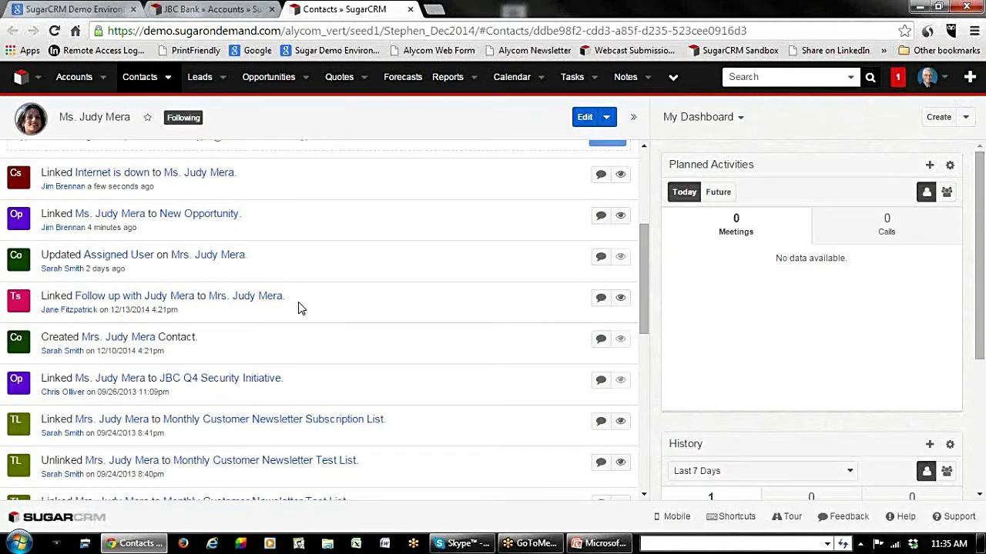
pyautogui.scroll(2, 300, 308)
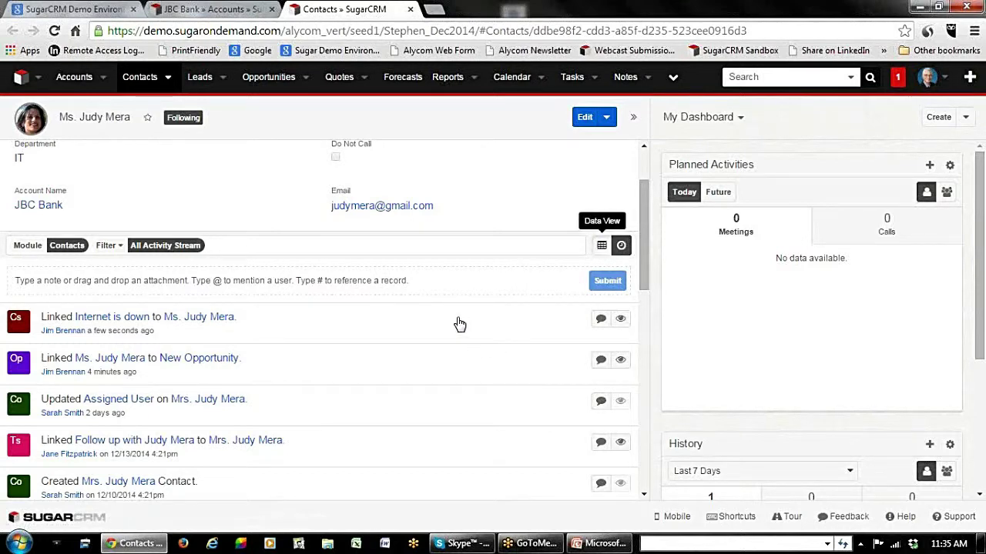
pyautogui.click(600, 247)
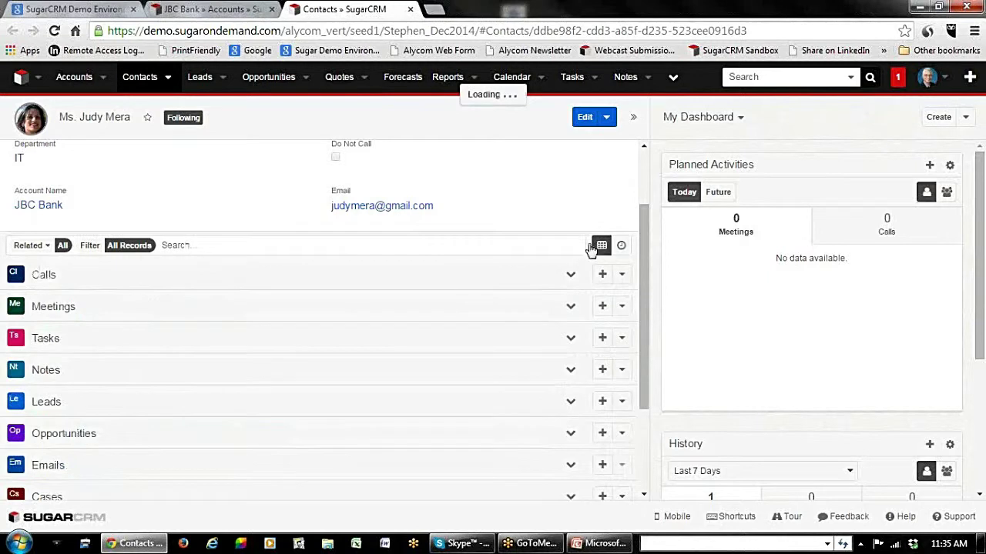
# Create a document for the contact from About Alycom Business Solutions.docx in Google Drive's Alycom Logos folder, and save it.
pyautogui.scroll(-3, 341, 321)
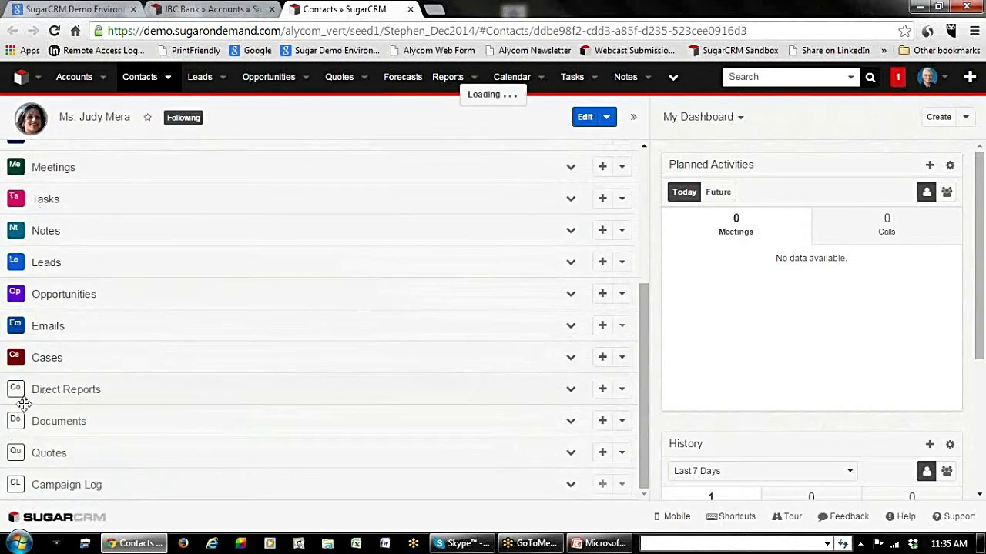
pyautogui.click(602, 423)
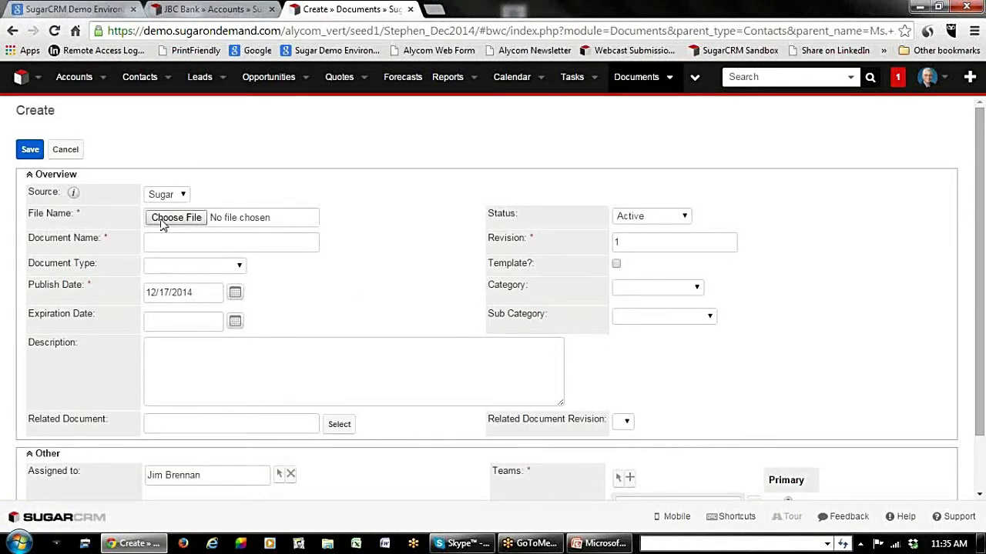
pyautogui.click(176, 218)
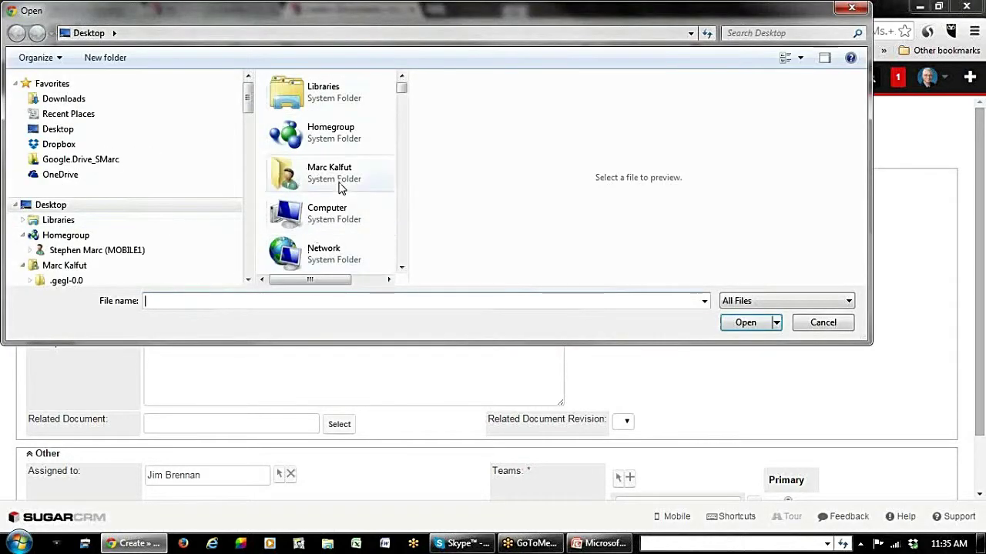
pyautogui.click(59, 161)
pyautogui.doubleClick(323, 117)
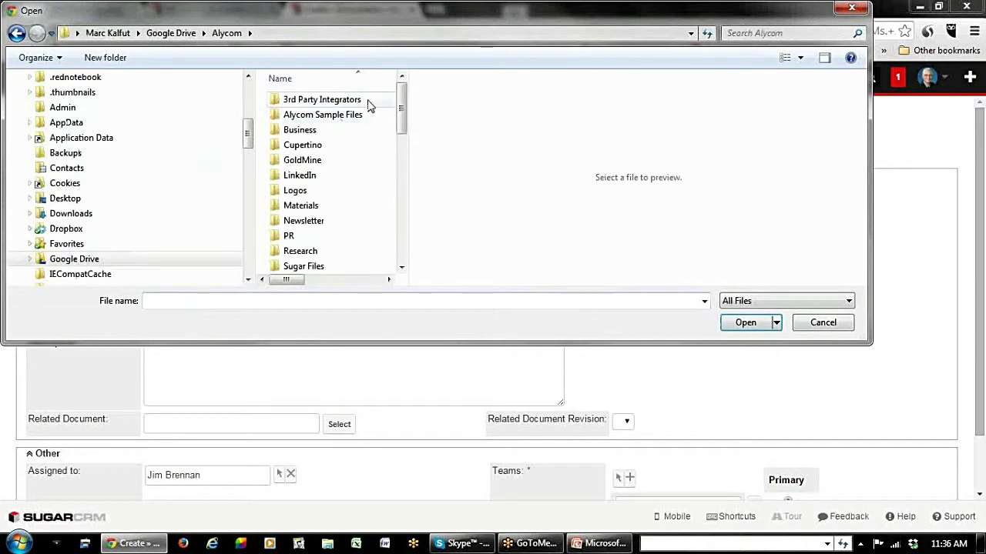
pyautogui.doubleClick(294, 190)
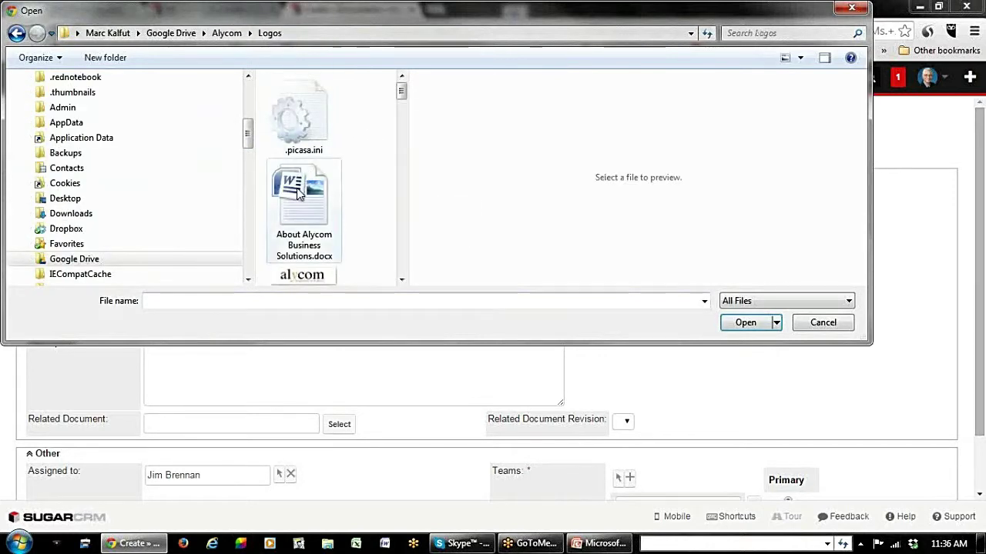
pyautogui.doubleClick(298, 209)
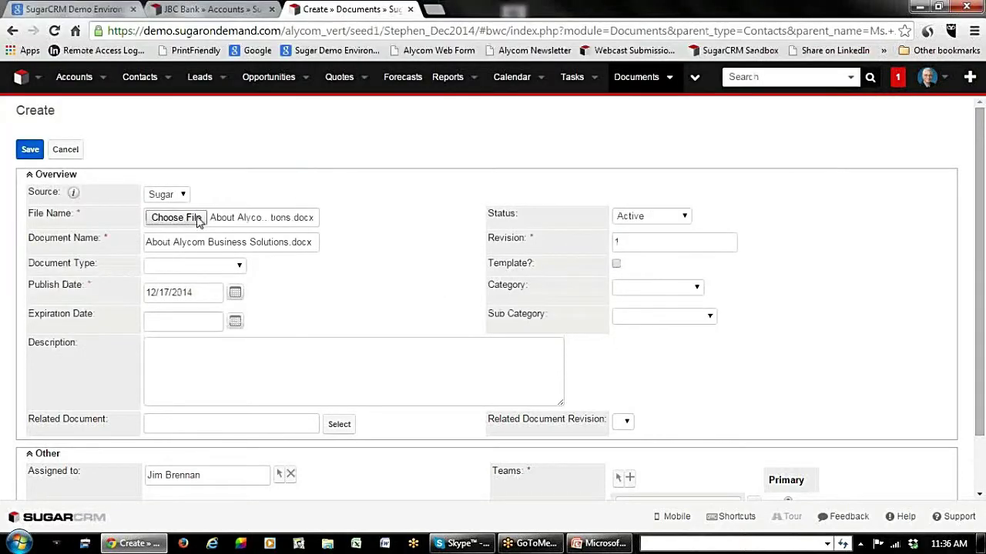
pyautogui.click(32, 152)
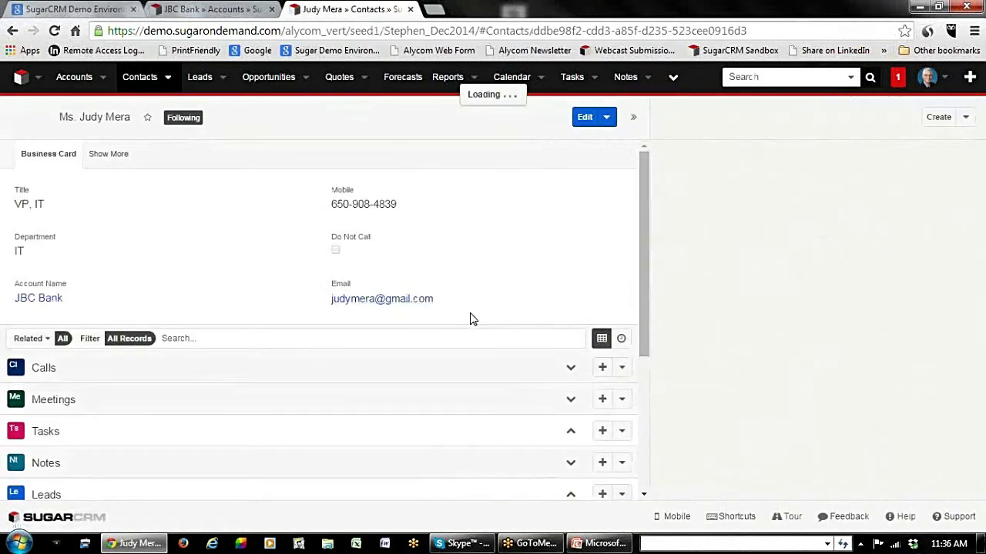
# View the contact's related documents, and collapse the Documents list again.
pyautogui.scroll(-3, 317, 349)
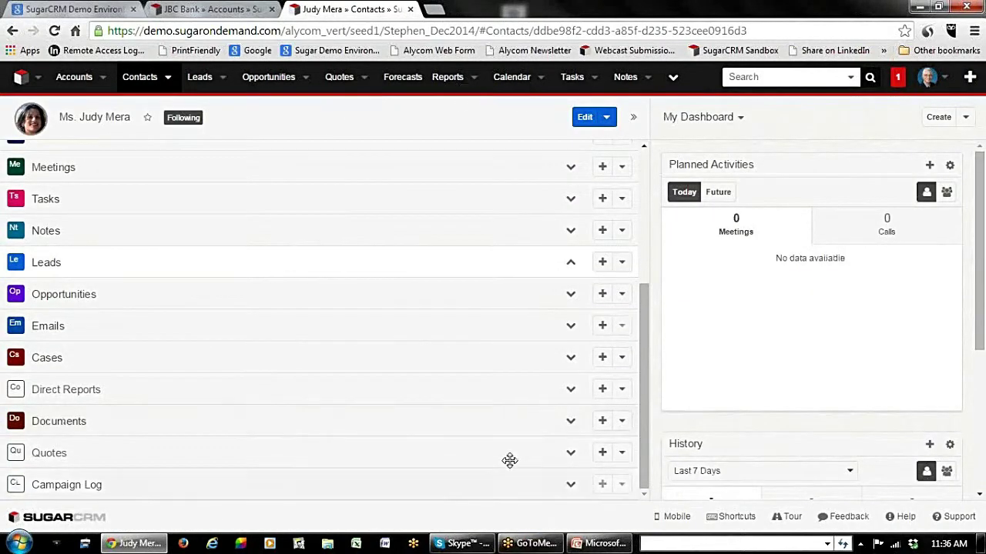
pyautogui.click(570, 421)
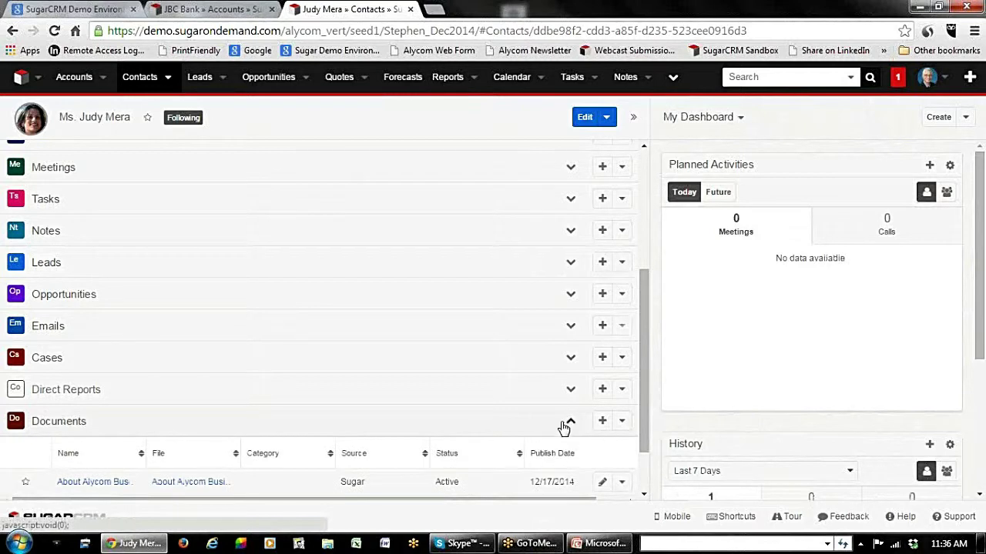
pyautogui.scroll(-1, 322, 396)
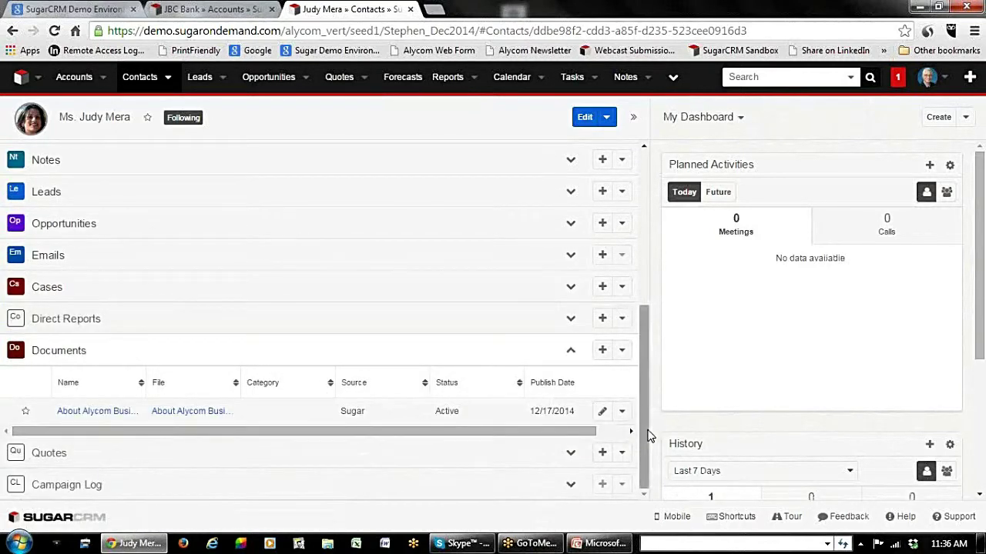
pyautogui.click(570, 351)
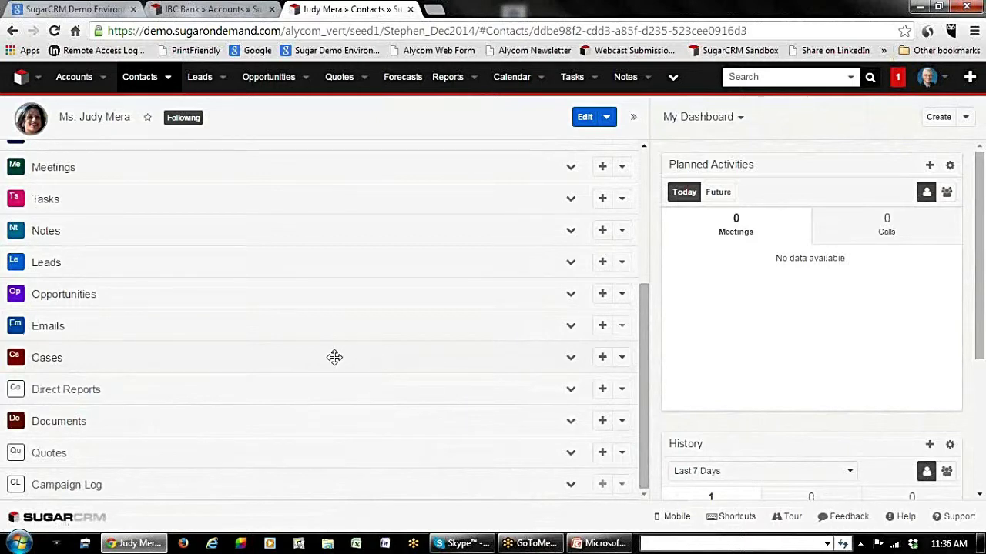
# Go to the Reports module and look through the list of available reports.
pyautogui.scroll(3, 335, 358)
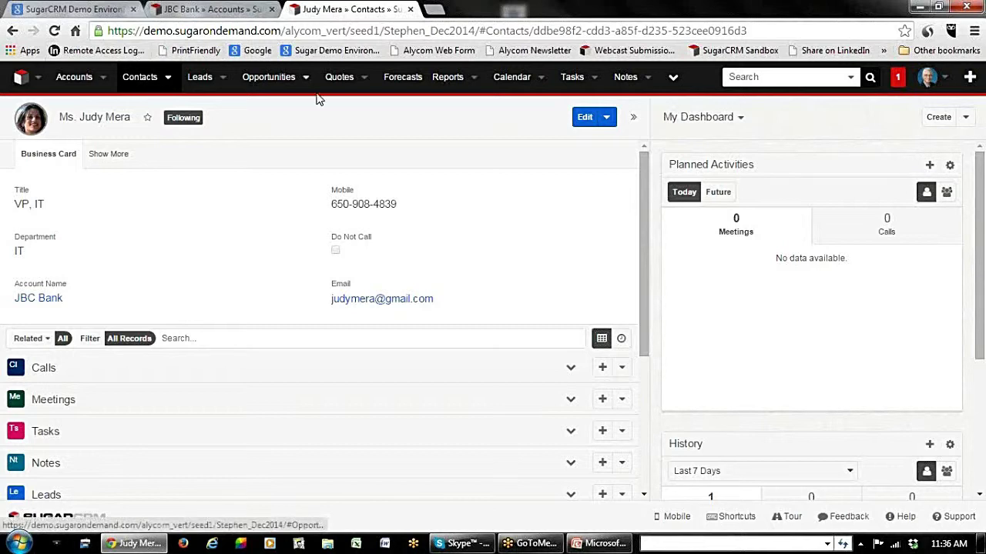
pyautogui.click(448, 78)
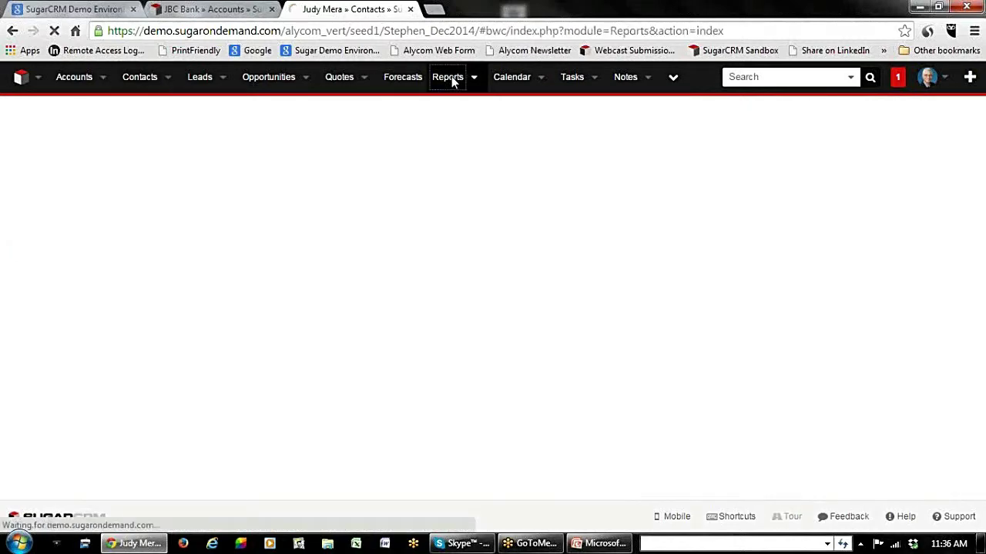
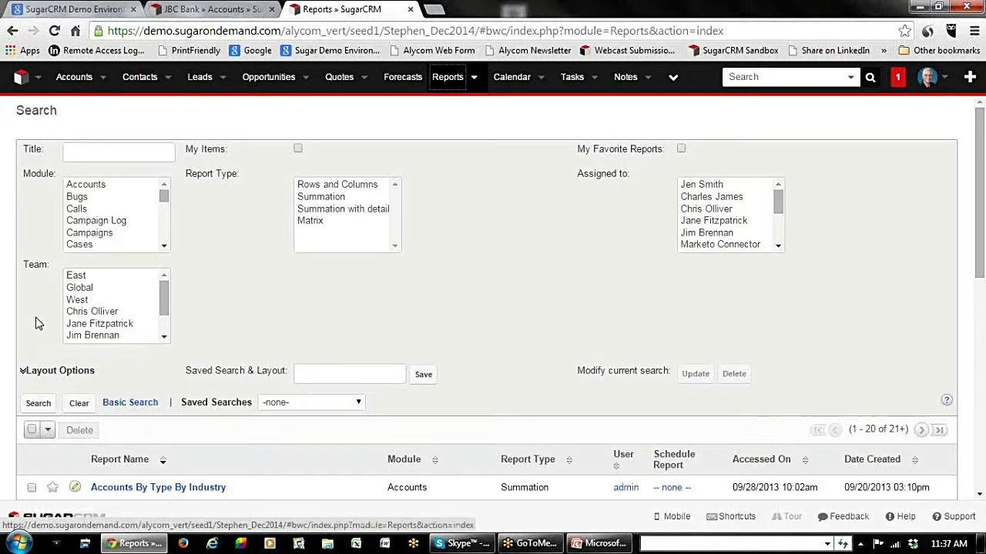
pyautogui.scroll(-7, 38, 323)
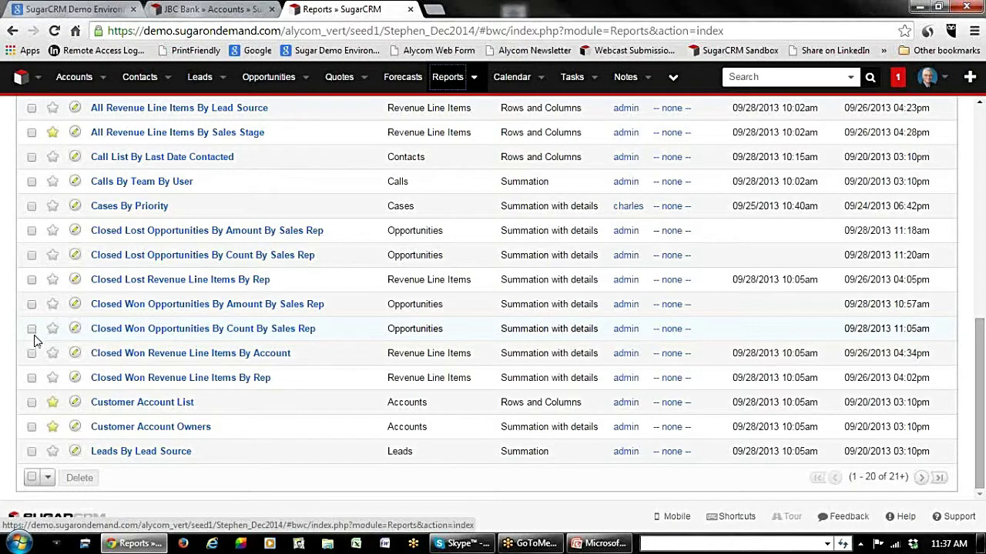
pyautogui.scroll(3, 34, 340)
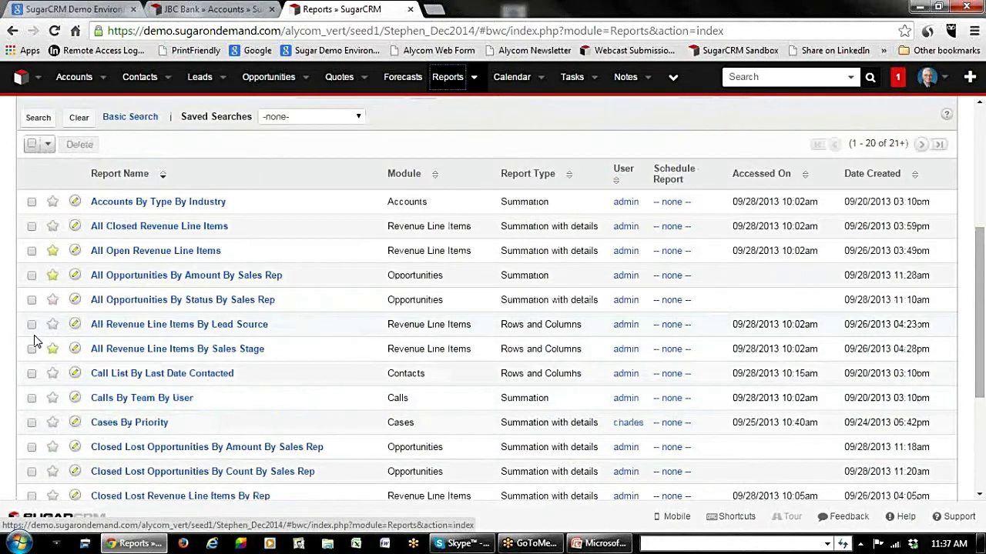
pyautogui.scroll(4, 34, 339)
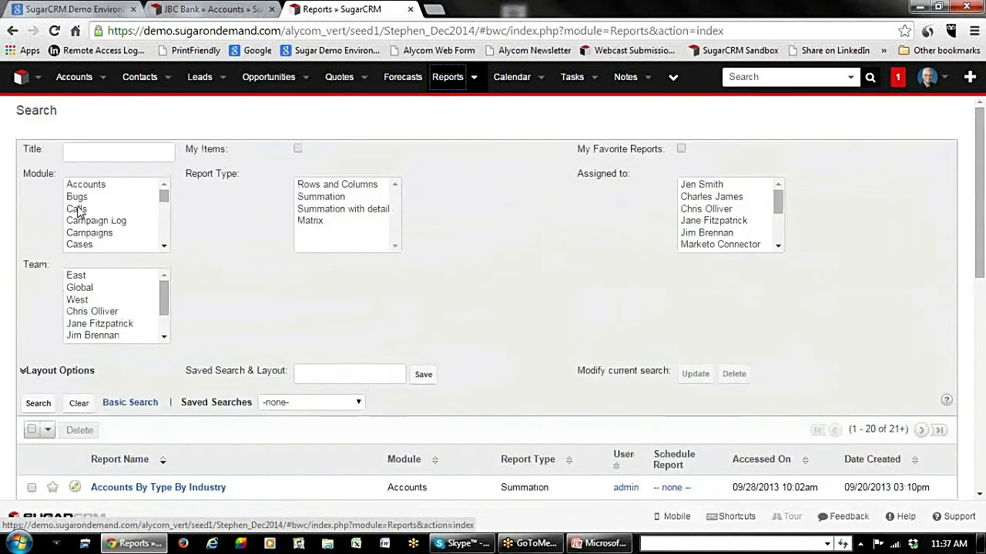
# Search the reports for those based on the Calls module.
pyautogui.click(77, 210)
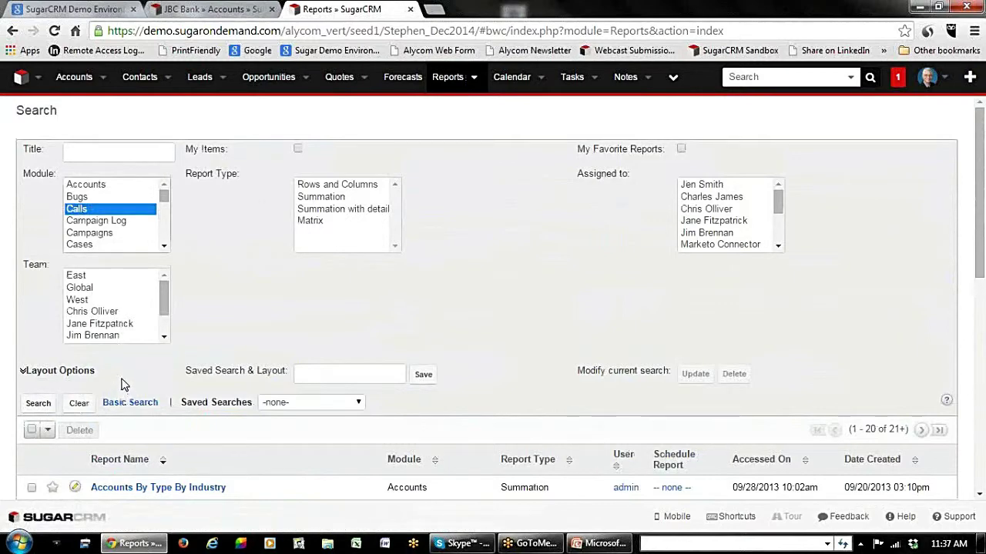
pyautogui.scroll(-2, 120, 385)
pyautogui.click(27, 263)
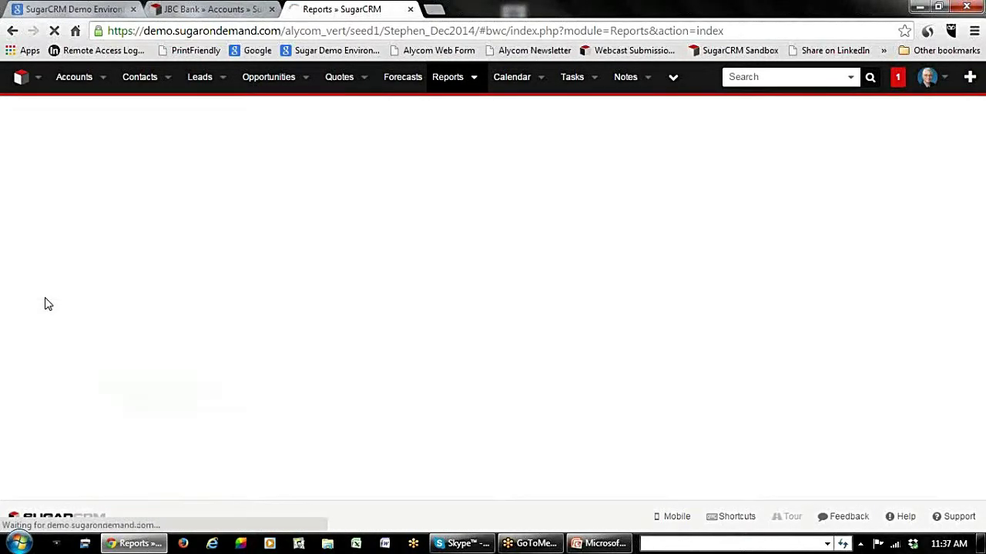
pyautogui.scroll(-1, 166, 339)
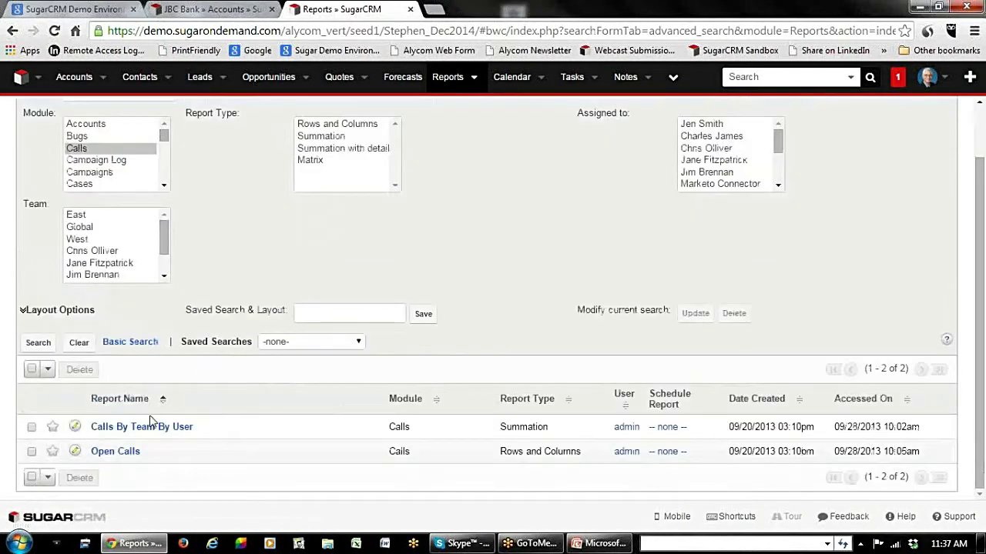
# Open the Calls By Team By User report, and examine its details and the chart's per-user segments for each team.
pyautogui.click(121, 431)
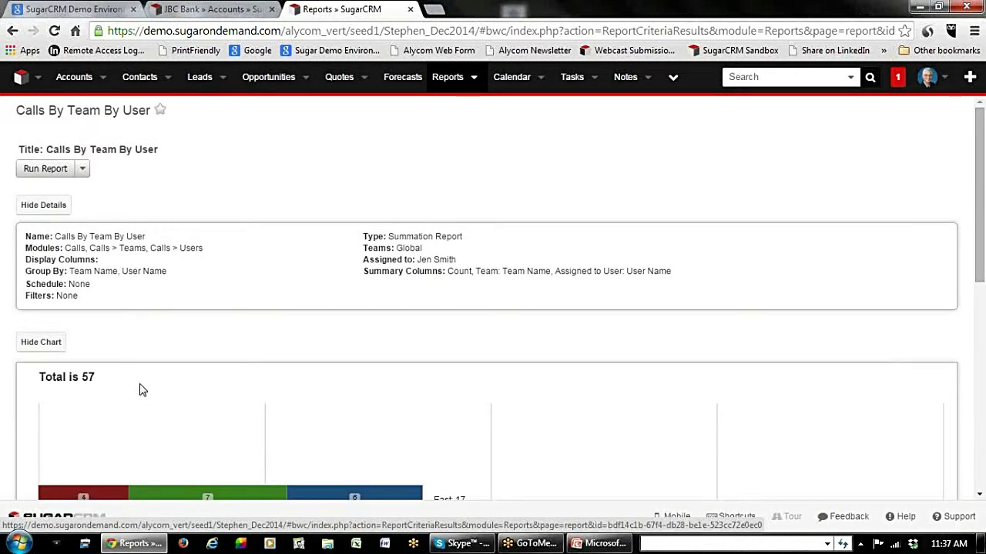
pyautogui.scroll(-2, 559, 442)
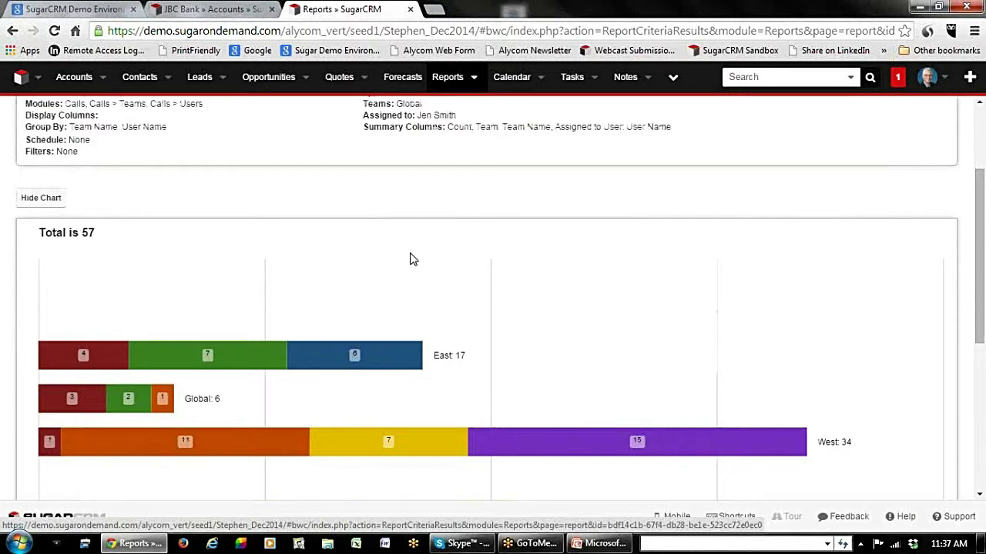
pyautogui.scroll(-1, 410, 259)
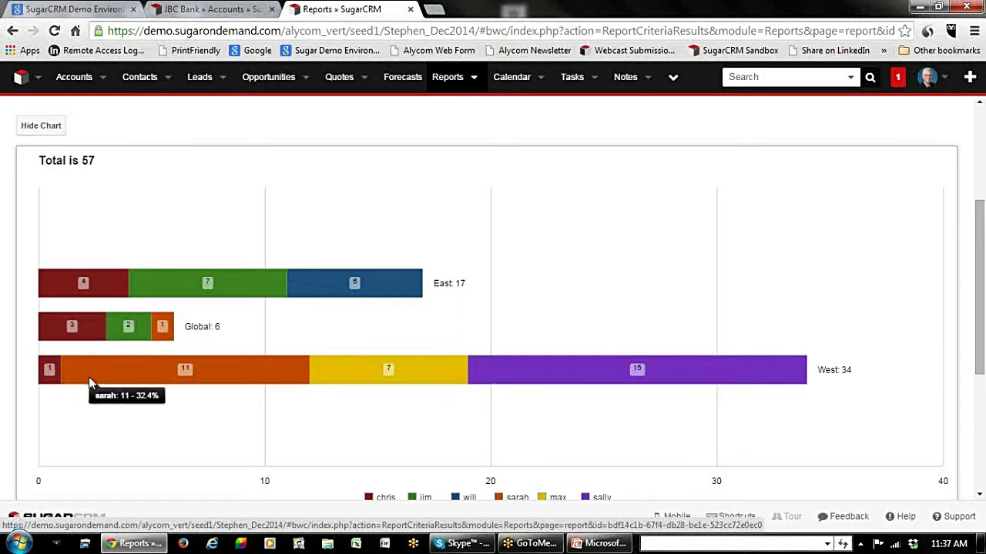
pyautogui.scroll(3, 628, 431)
pyautogui.scroll(-2, 628, 431)
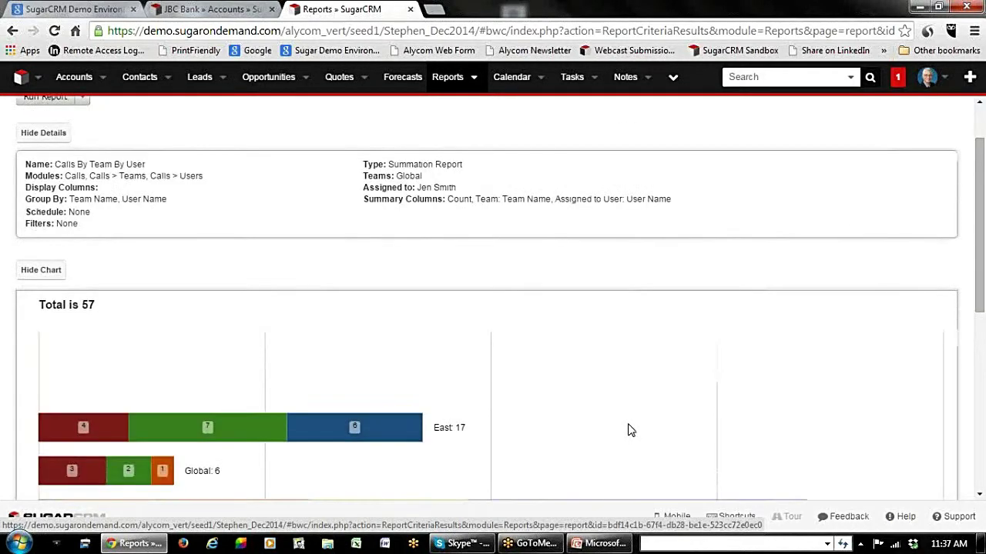
pyautogui.moveTo(638, 443)
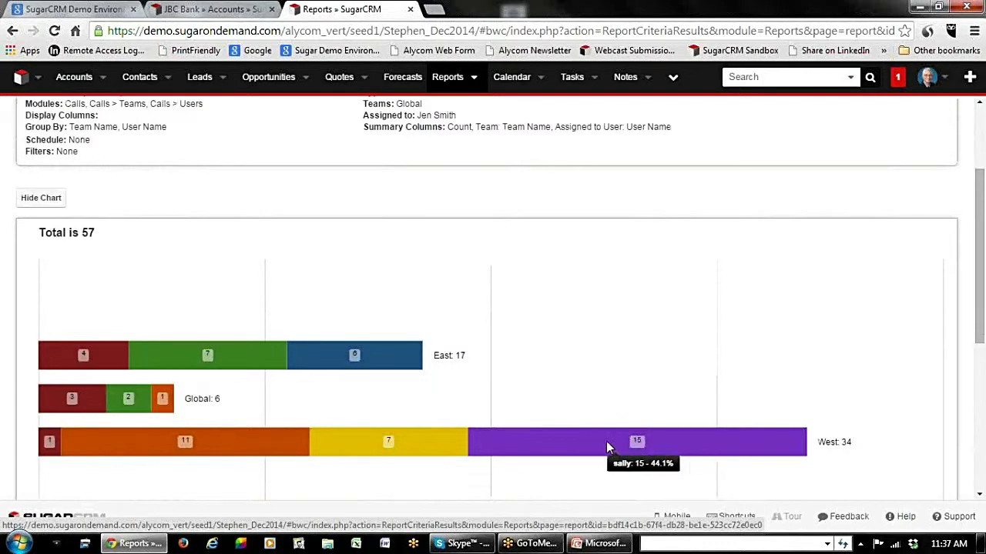
pyautogui.scroll(2, 605, 460)
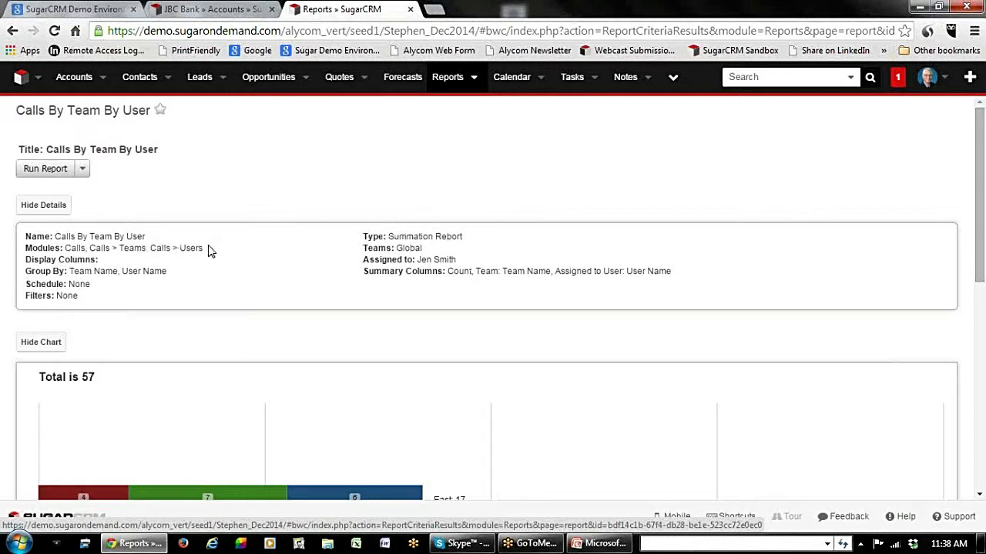
# Open the report's scheduling window and close it without scheduling, and review the report's copy formats without choosing one.
pyautogui.click(83, 169)
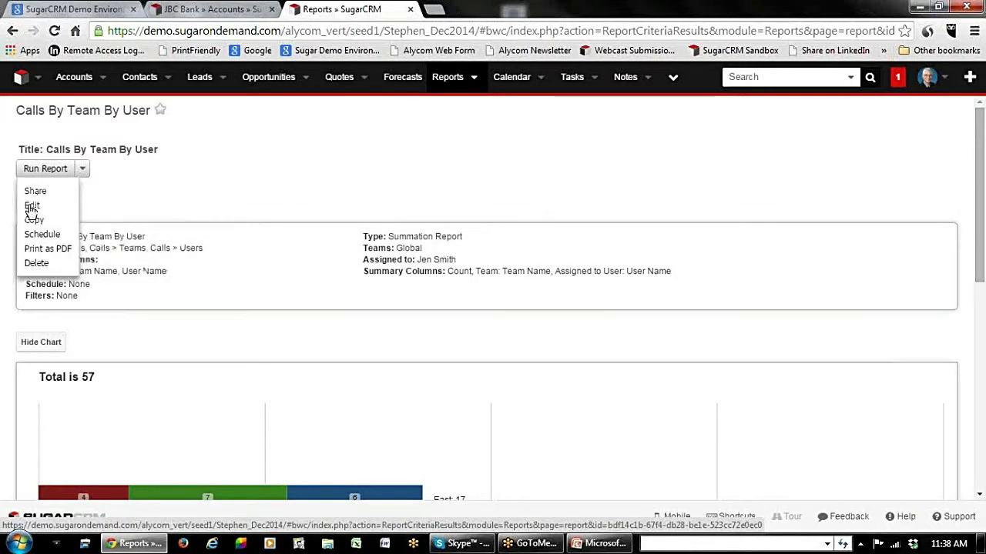
pyautogui.moveTo(29, 225)
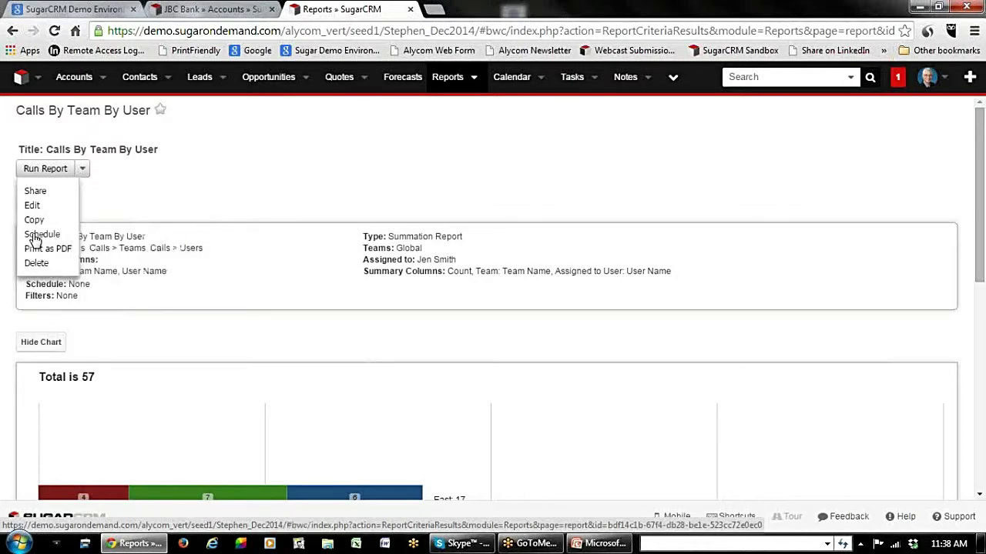
pyautogui.click(34, 239)
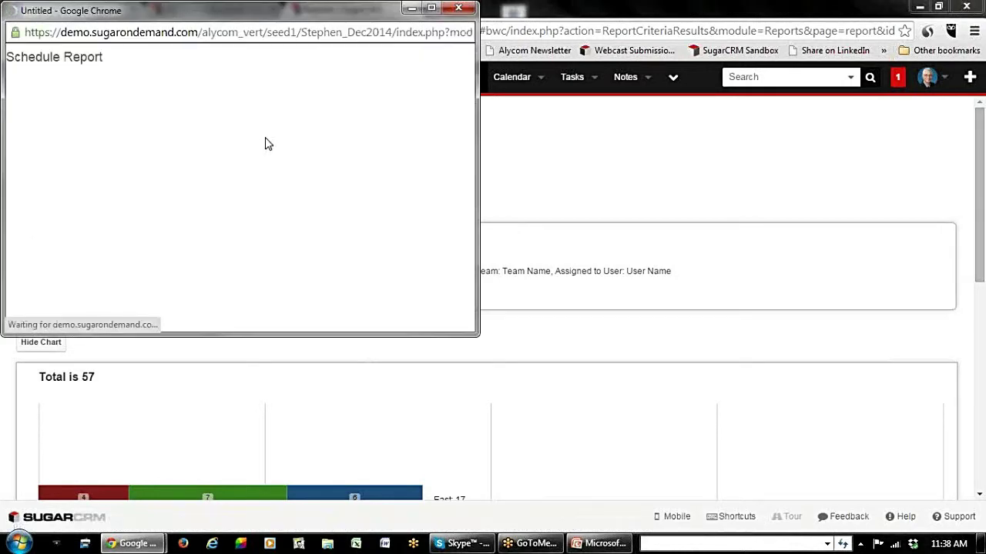
pyautogui.click(464, 10)
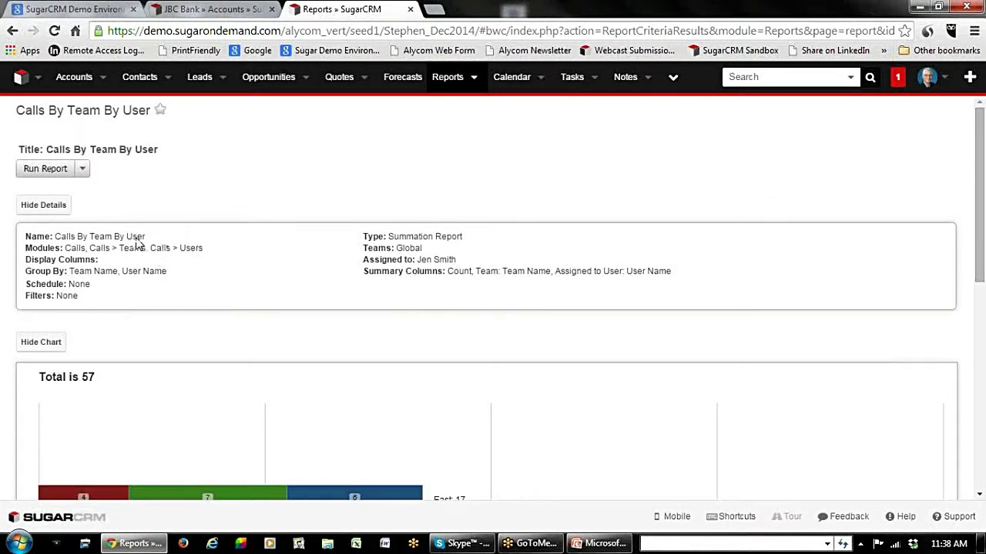
pyautogui.click(83, 170)
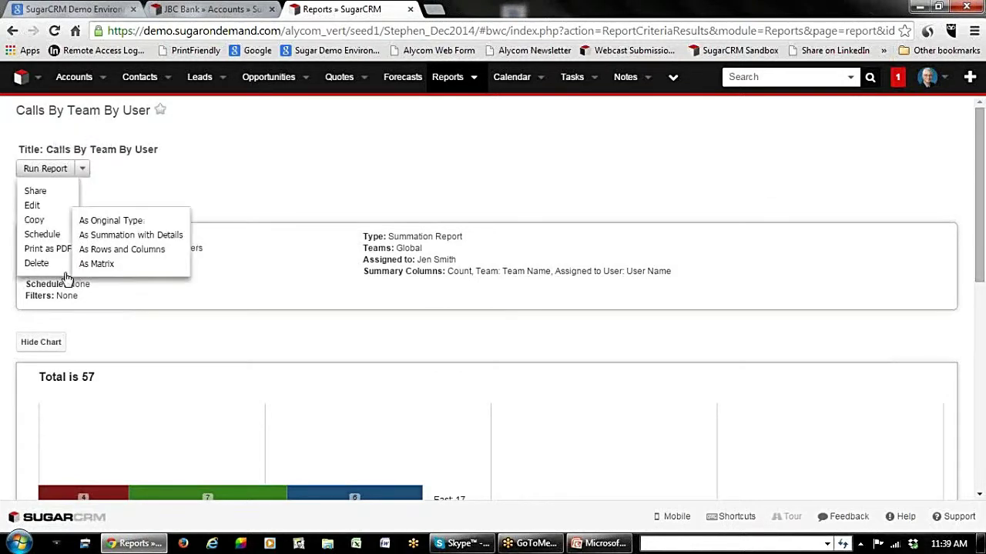
pyautogui.click(457, 168)
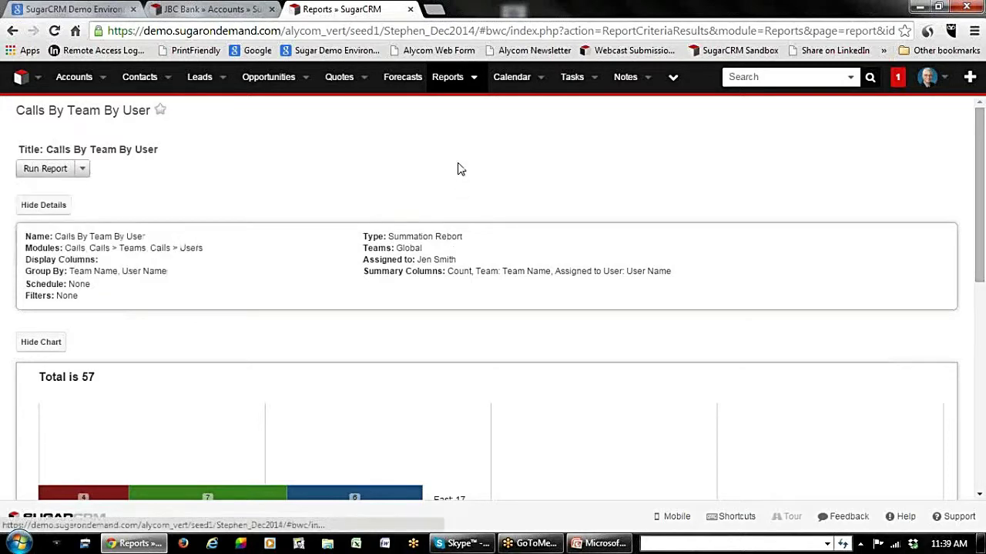
# Open the favorite report Opportunities Expected to Close By Amount By Quarter, and highlight the word Opportunities in its title.
pyautogui.click(475, 80)
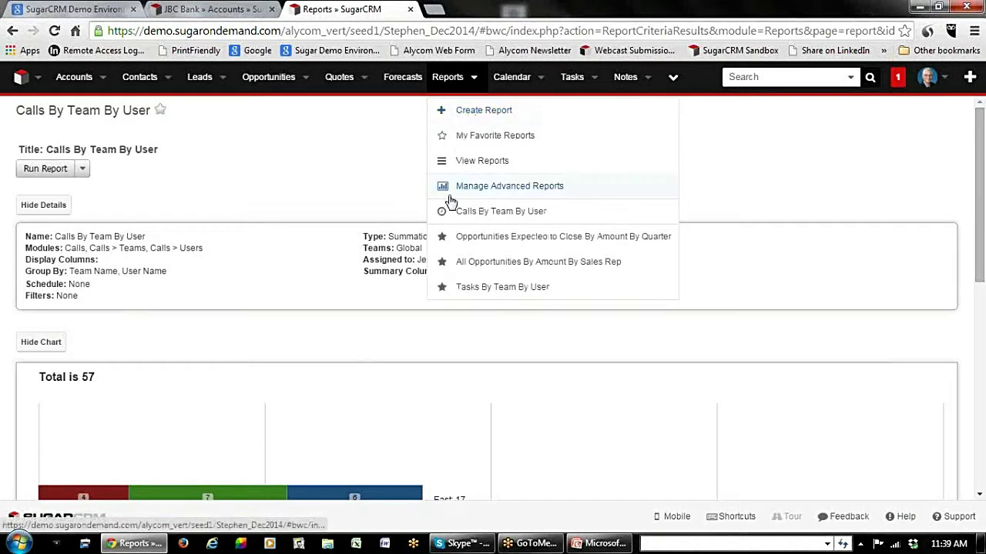
pyautogui.click(456, 238)
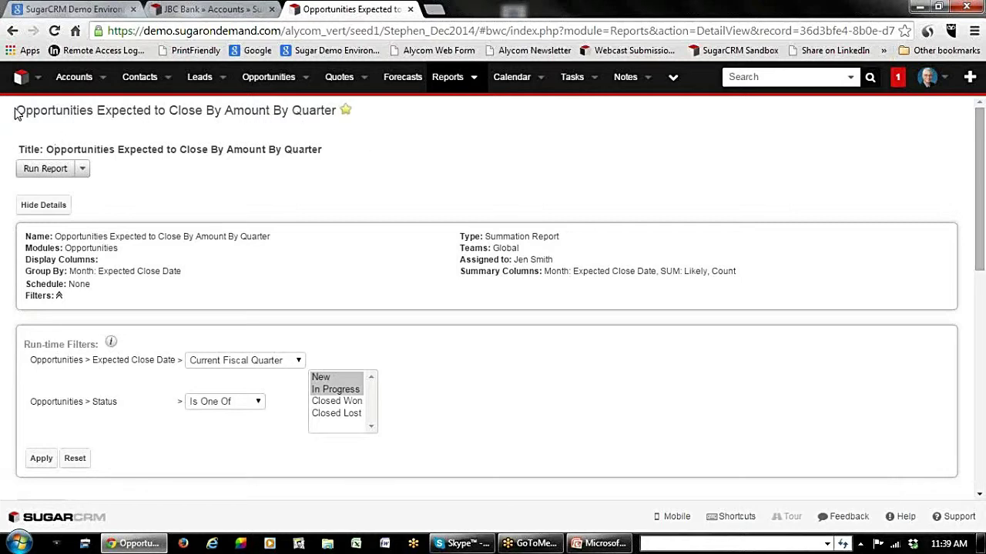
pyautogui.moveTo(16, 112); pyautogui.dragTo(93, 115)
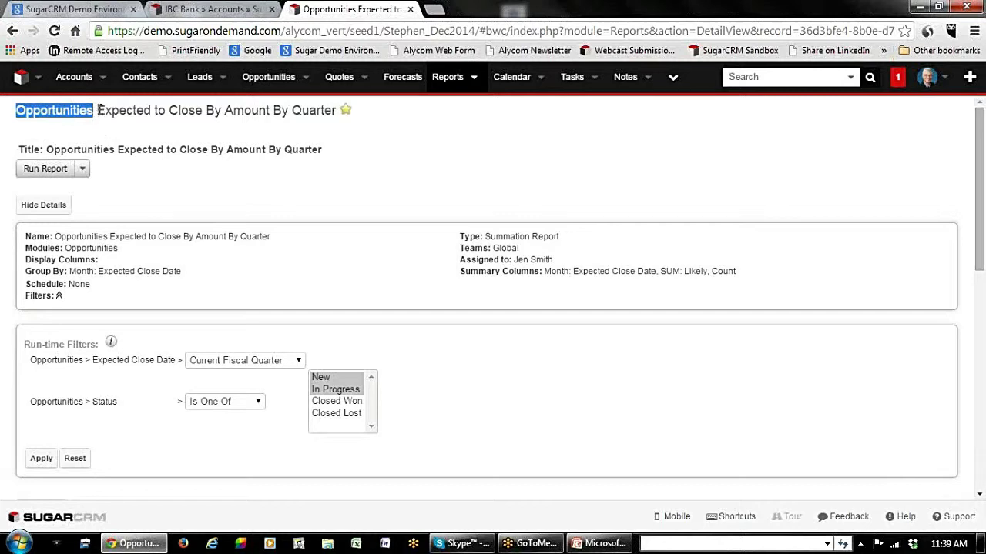
# Highlight Amount By Quarter in the report title, and review the report's details, monthly chart, summary table and grand total.
pyautogui.click(226, 132)
pyautogui.moveTo(230, 108); pyautogui.dragTo(336, 116)
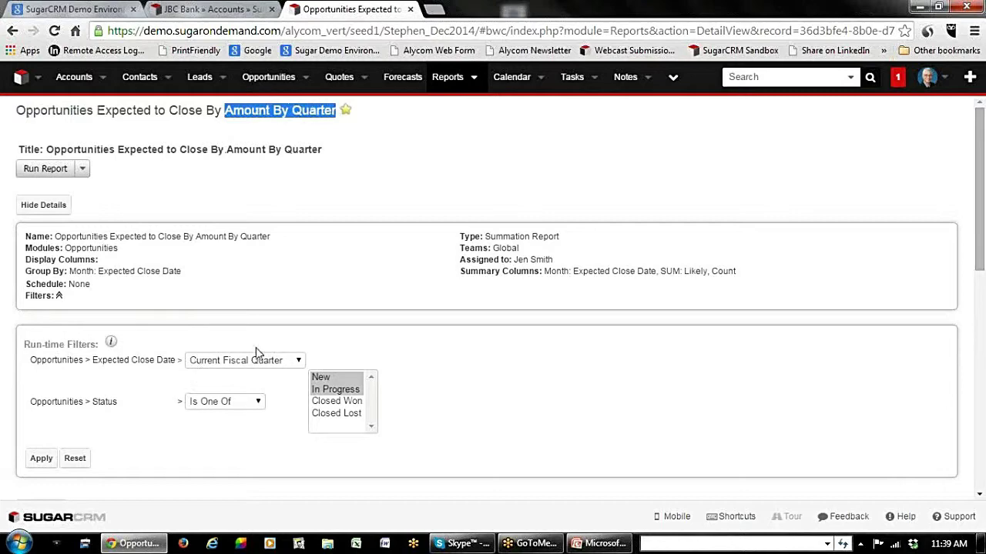
pyautogui.scroll(-2, 493, 351)
pyautogui.scroll(1, 511, 348)
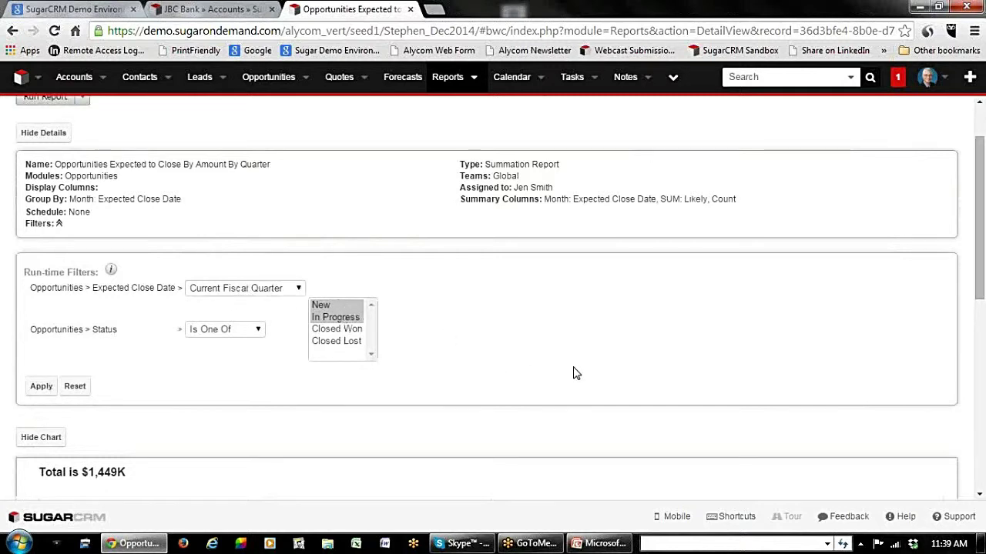
pyautogui.scroll(-4, 576, 372)
pyautogui.scroll(-2, 579, 372)
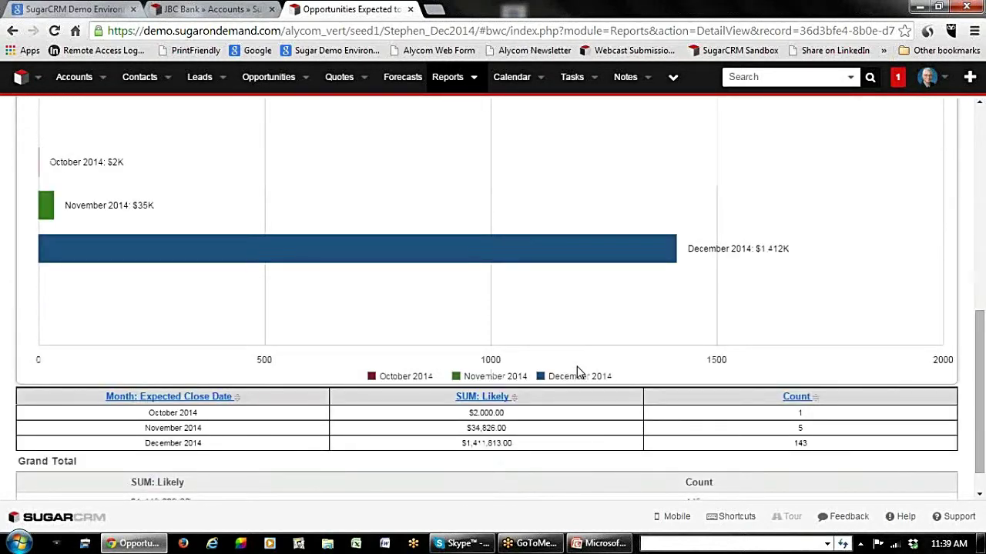
pyautogui.scroll(-1, 579, 372)
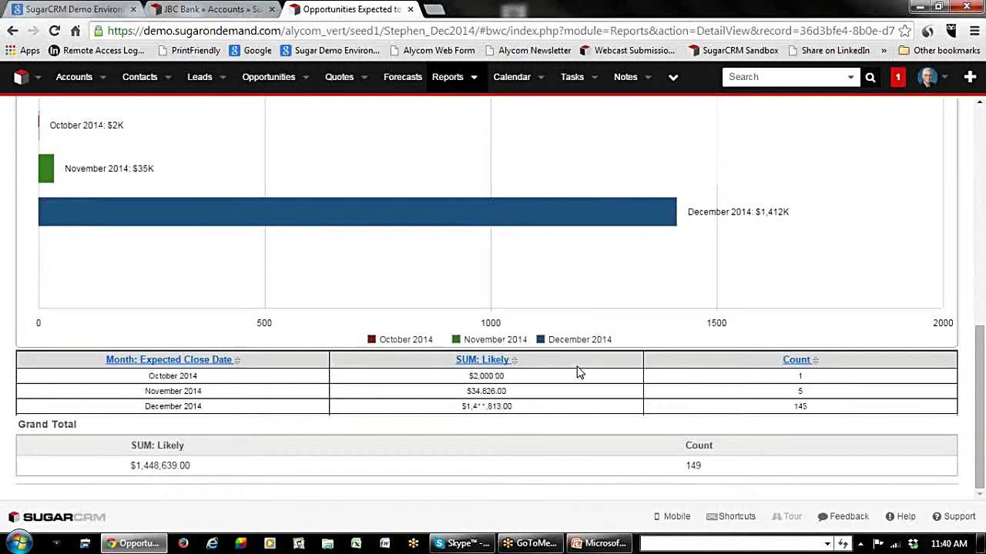
pyautogui.scroll(5, 579, 373)
pyautogui.scroll(1, 579, 373)
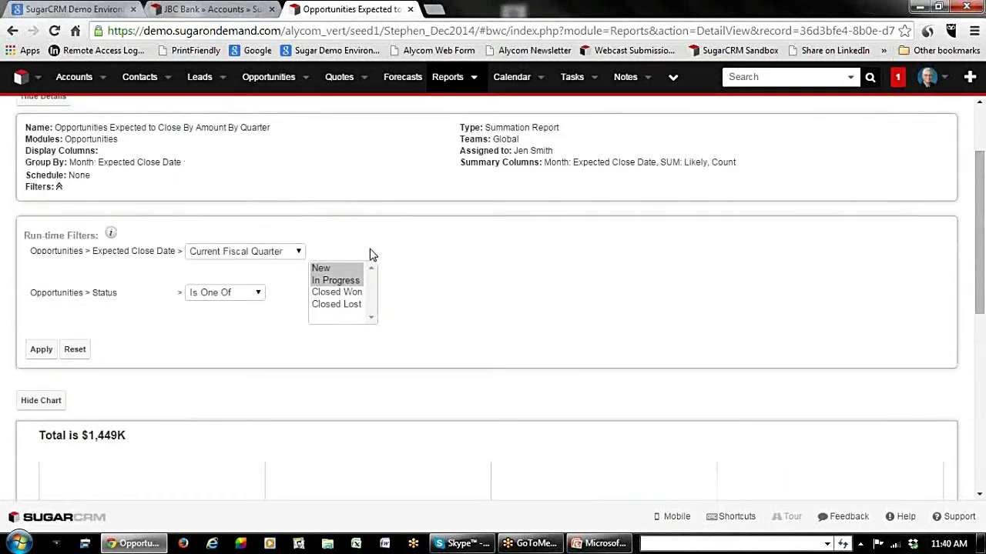
# Set the report's Expected Close Date run-time filter to Previous Fiscal Quarter, apply it, and check the resulting chart area.
pyautogui.click(298, 252)
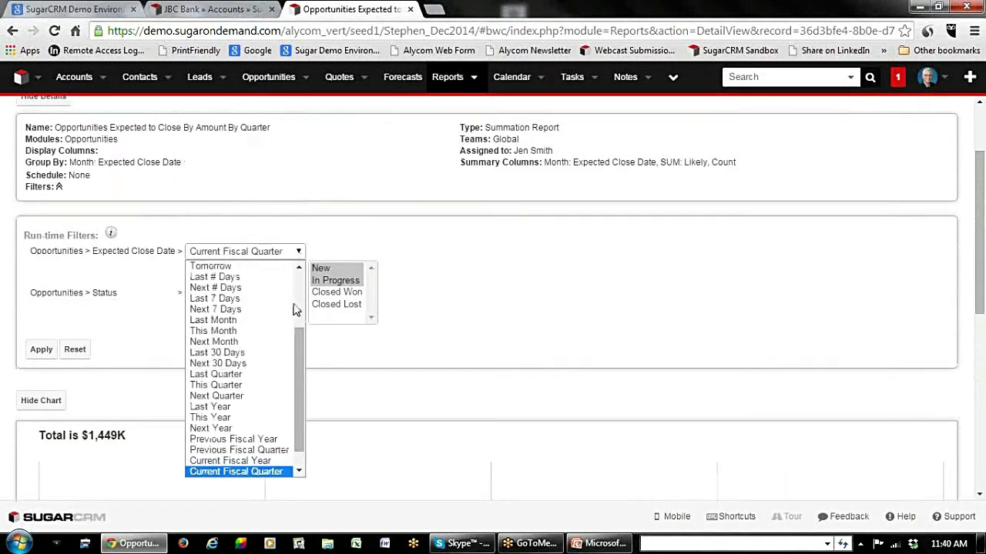
pyautogui.click(259, 453)
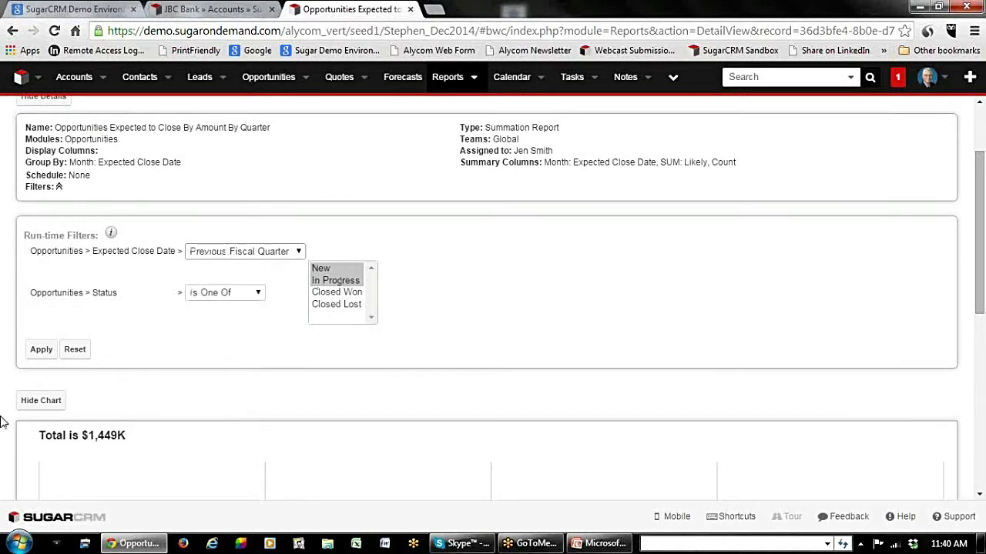
pyautogui.click(36, 352)
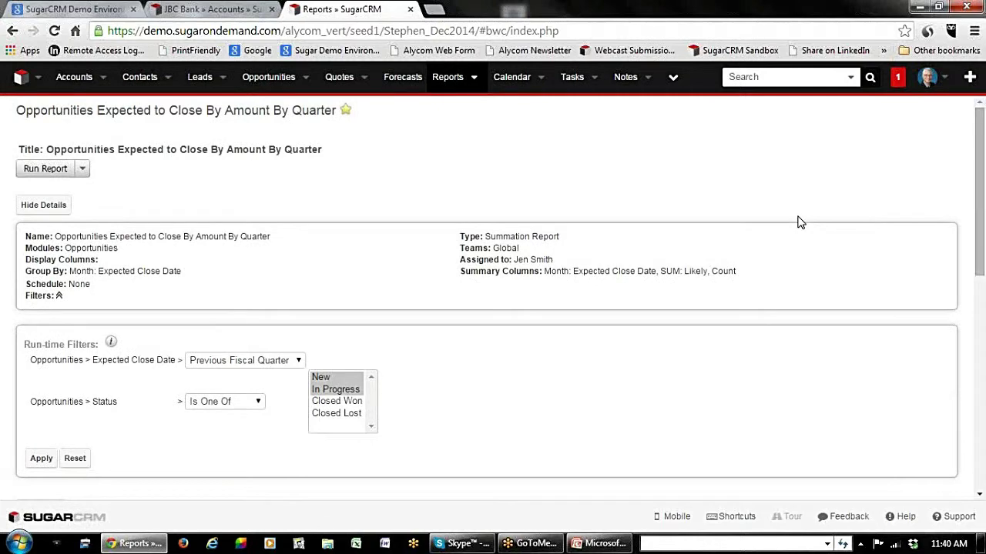
pyautogui.scroll(-5, 799, 222)
pyautogui.scroll(2, 799, 223)
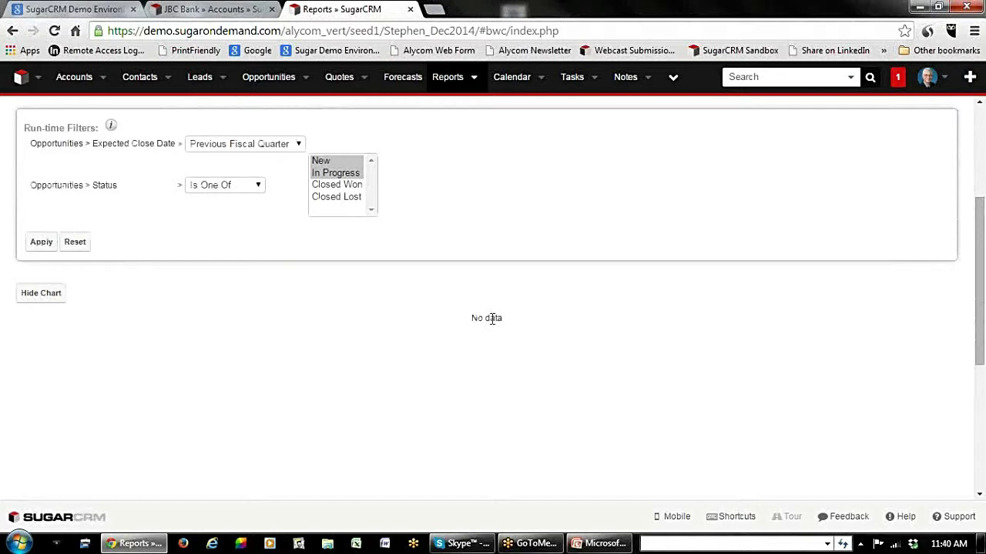
# Set the Status run-time filter to Closed Won and Closed Lost, apply it, and check the report results.
pyautogui.click(332, 186)
pyautogui.click(336, 198)
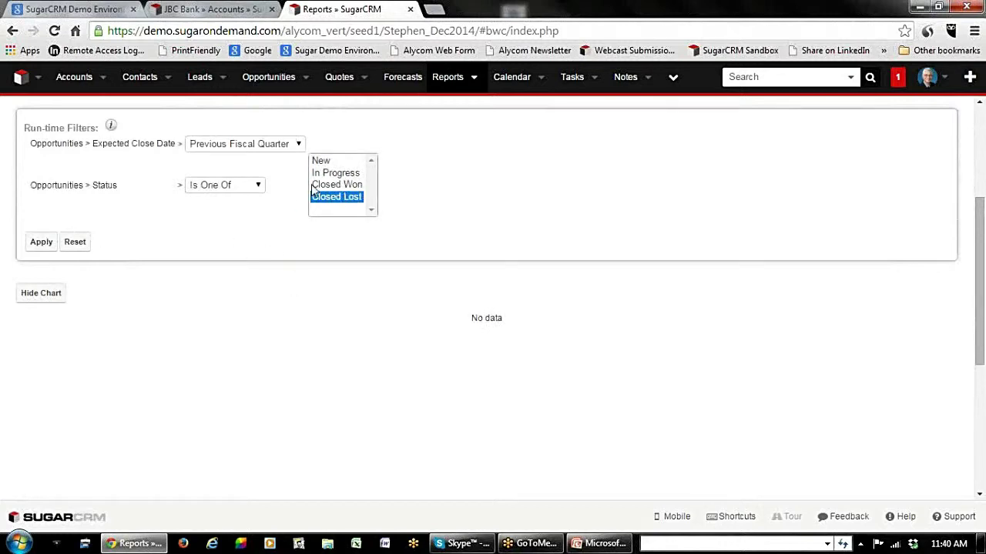
pyautogui.keyDown('ctrl'); pyautogui.click(339, 186); pyautogui.keyUp('ctrl')
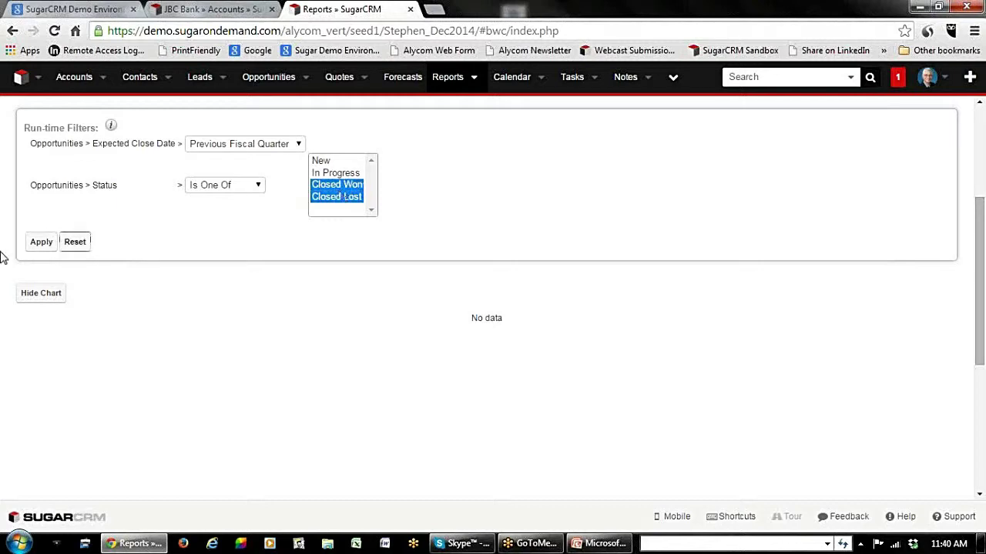
pyautogui.click(43, 243)
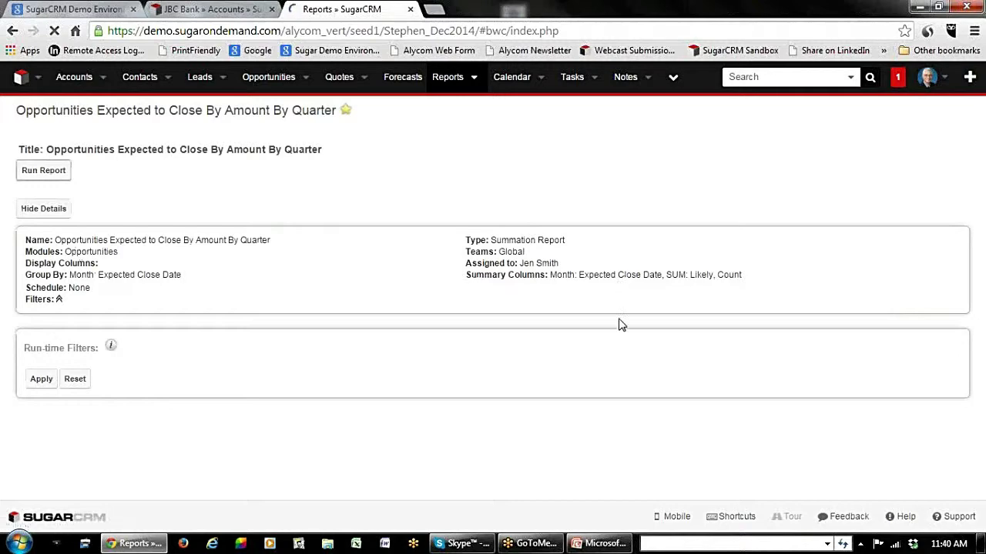
pyautogui.scroll(-2, 614, 391)
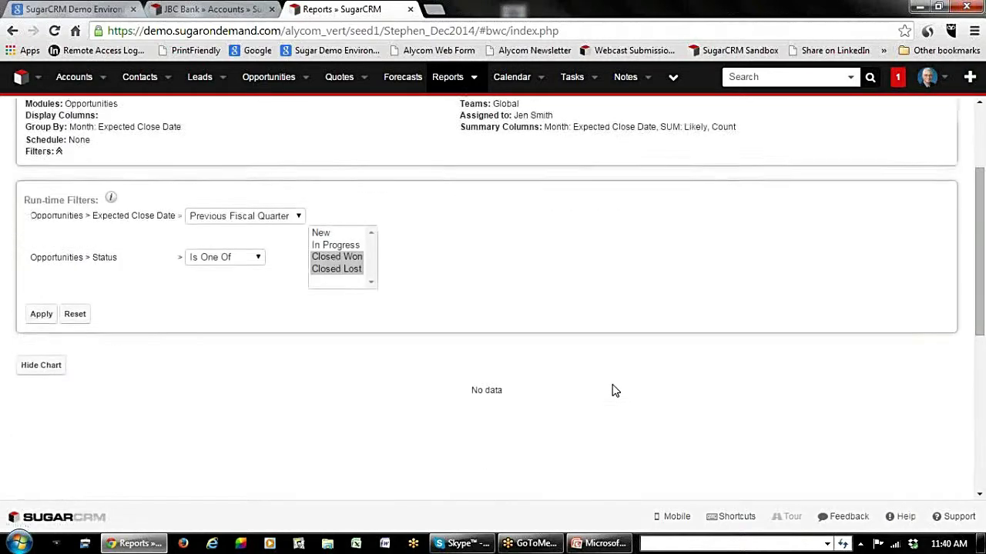
pyautogui.scroll(3, 613, 391)
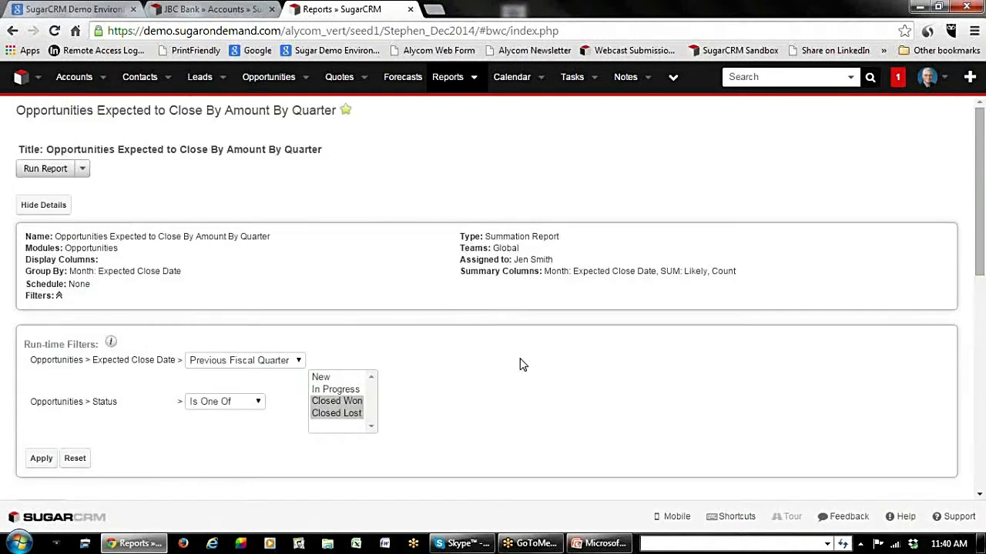
# Apply the report with only the In Progress status, check its results, and select Previous Fiscal Year for Expected Close Date.
pyautogui.click(339, 390)
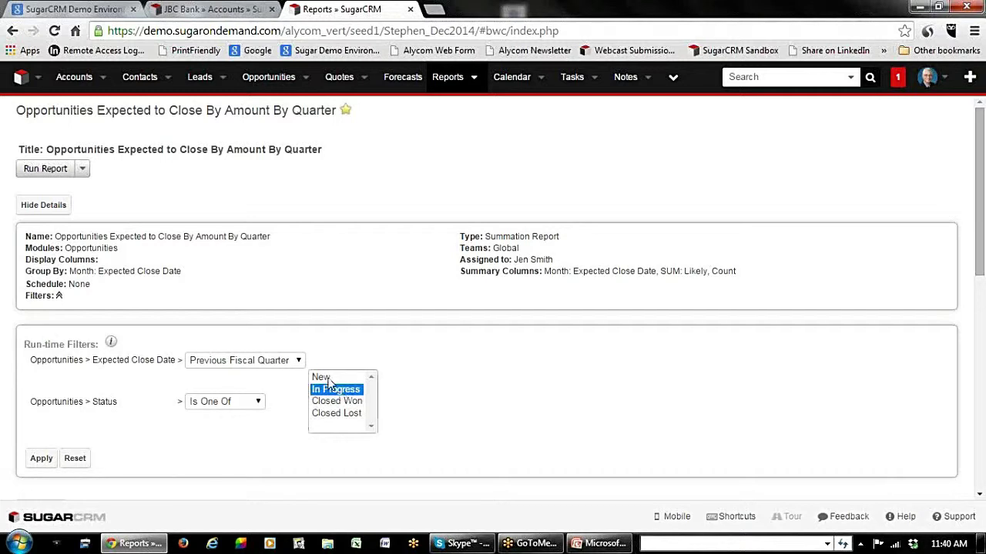
pyautogui.click(41, 458)
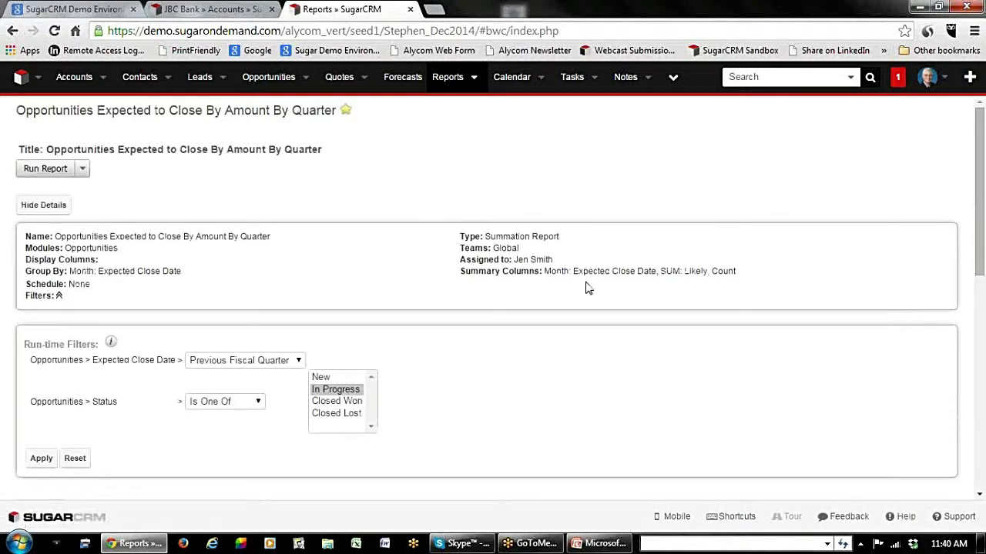
pyautogui.scroll(-4, 589, 293)
pyautogui.scroll(4, 590, 293)
pyautogui.click(300, 361)
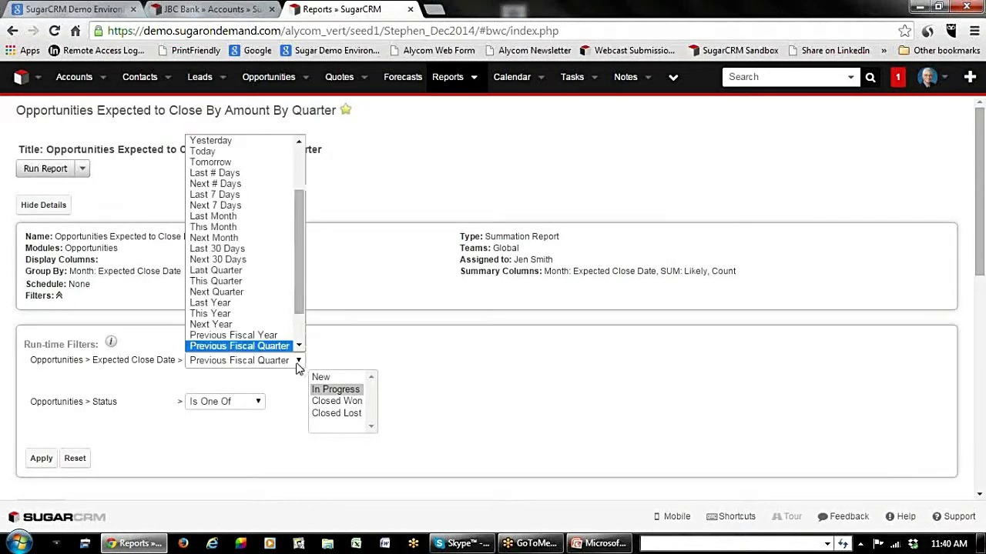
pyautogui.click(206, 337)
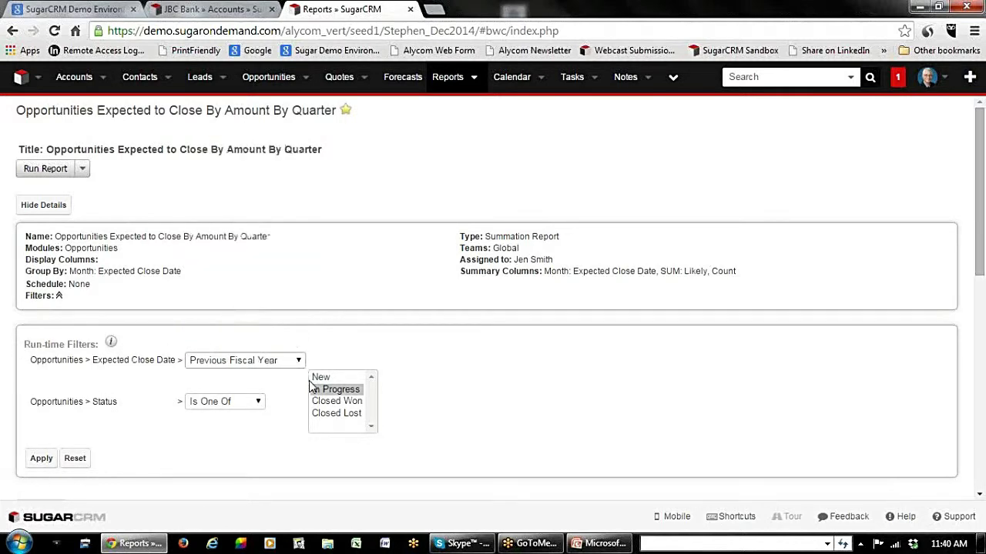
# Start creating a Rows and Columns Report based on the Contacts module.
pyautogui.click(477, 83)
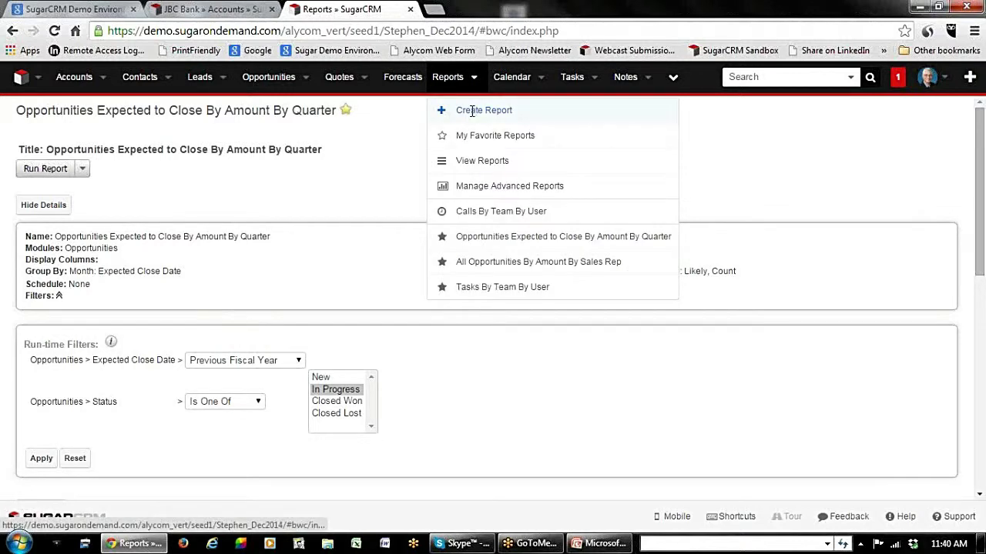
pyautogui.click(471, 110)
pyautogui.click(621, 143)
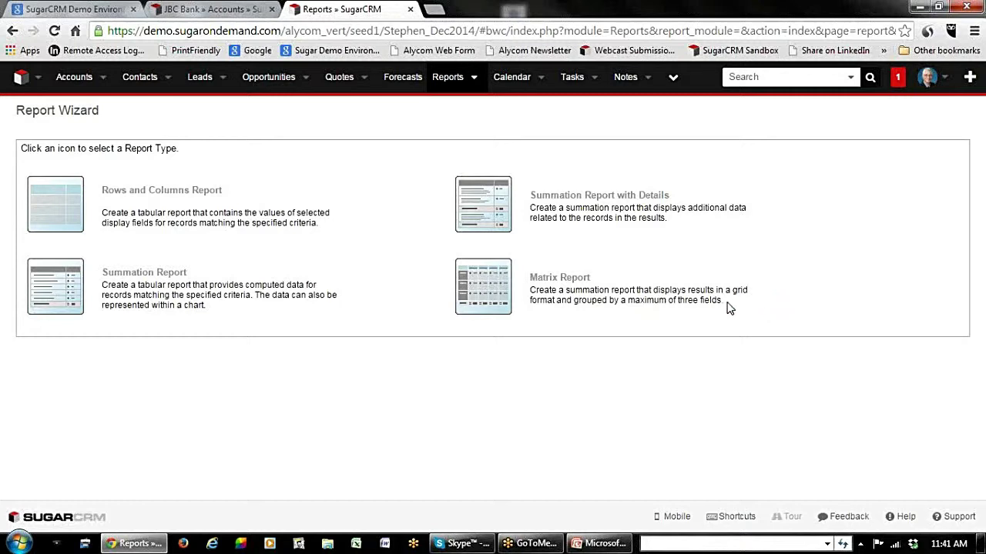
pyautogui.click(53, 204)
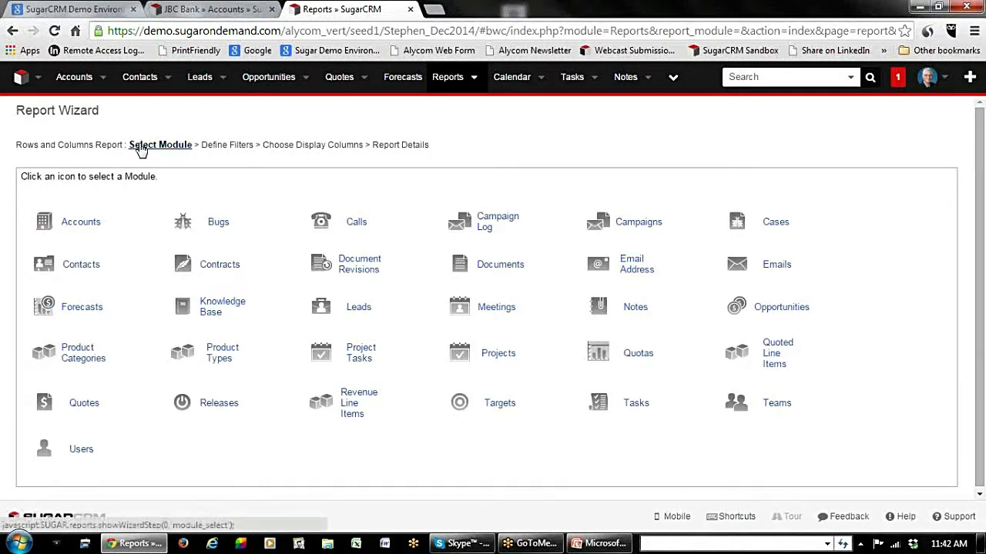
pyautogui.click(79, 265)
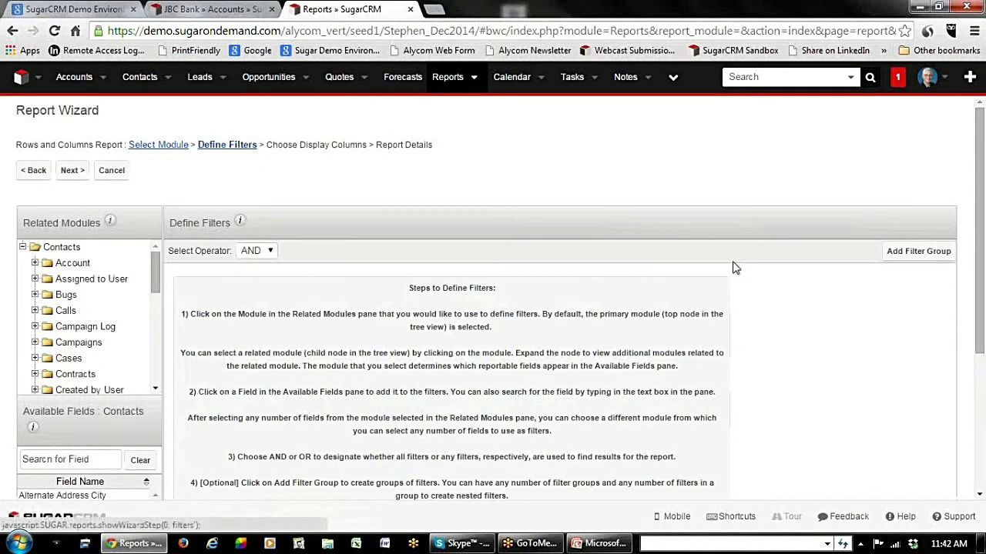
# Review the instructions for defining filters and the available filter operators, keeping AND as the operator.
pyautogui.scroll(-1, 782, 265)
pyautogui.scroll(-1, 781, 265)
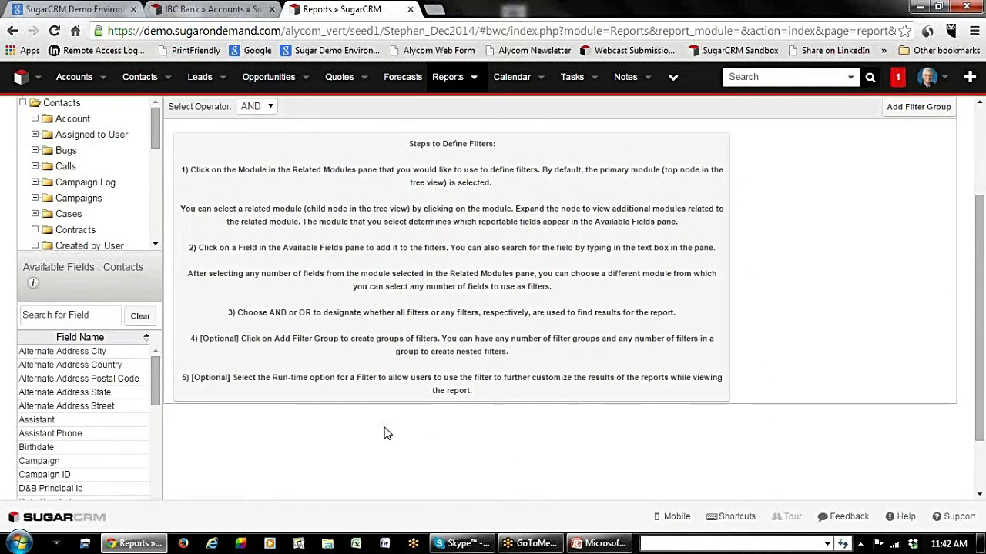
pyautogui.scroll(1, 275, 306)
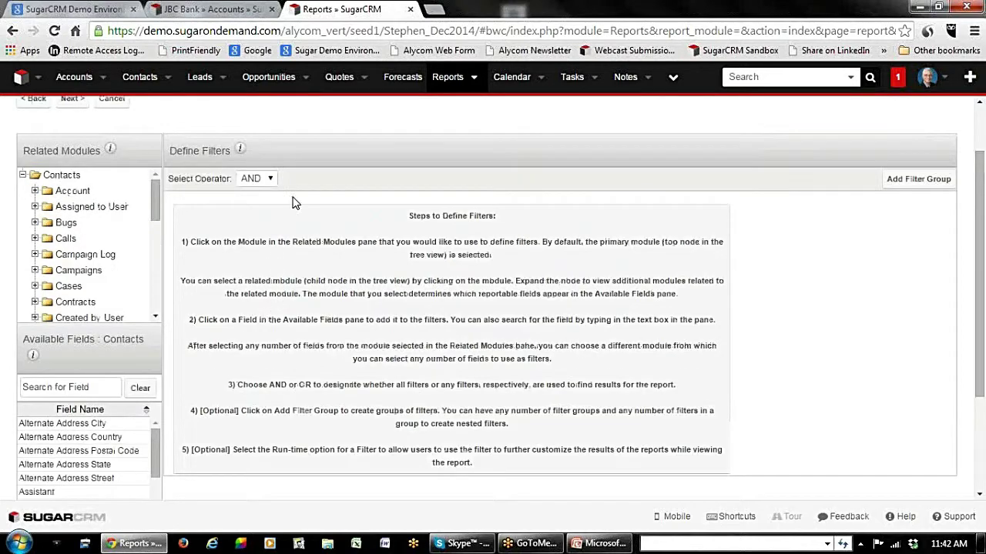
pyautogui.click(269, 179)
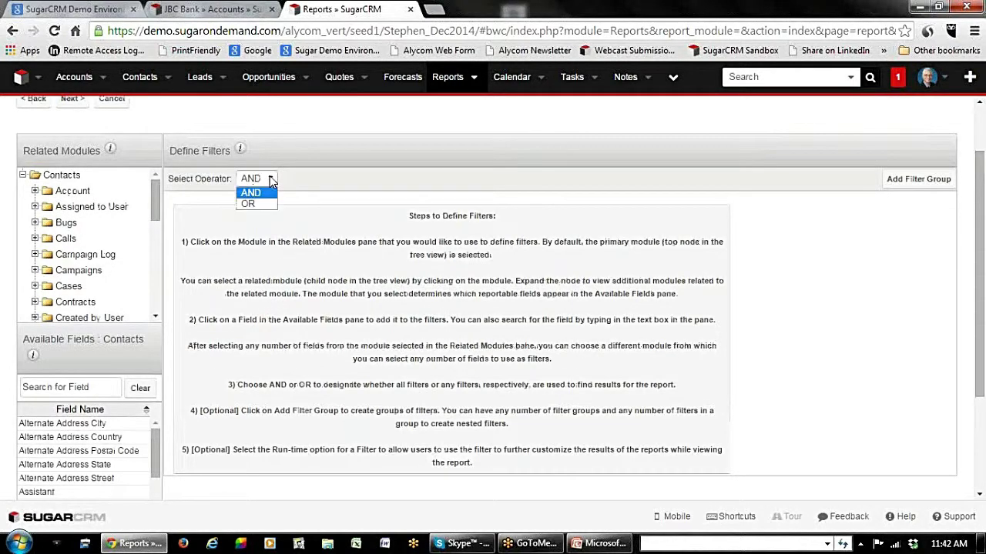
pyautogui.click(270, 181)
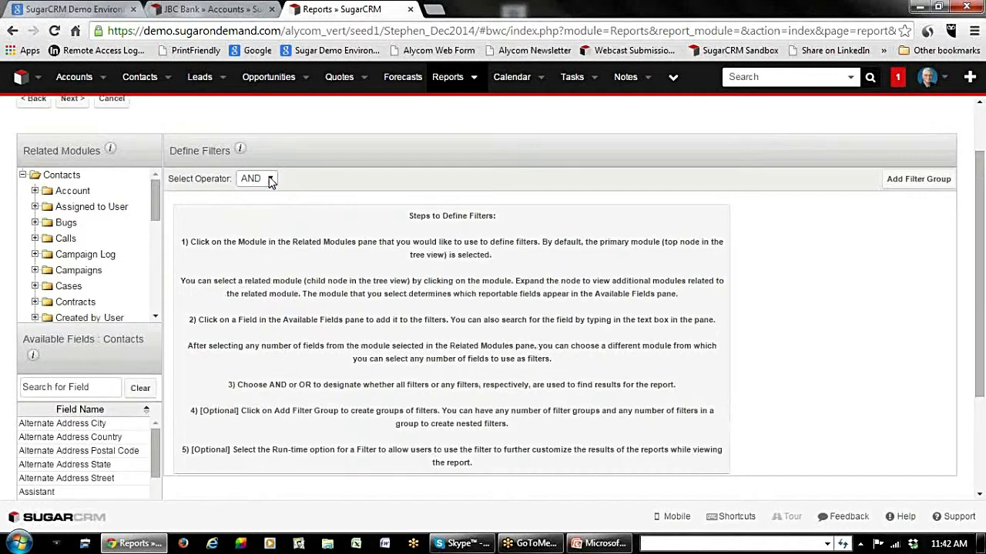
# Search the available Contacts fields for "date" and add Date Created as a report filter.
pyautogui.click(110, 389)
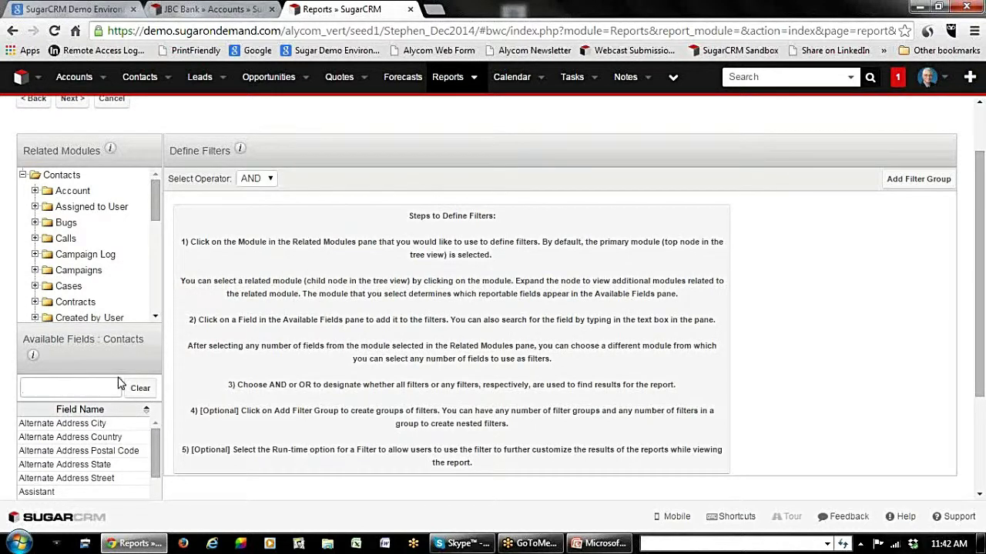
pyautogui.write('date')
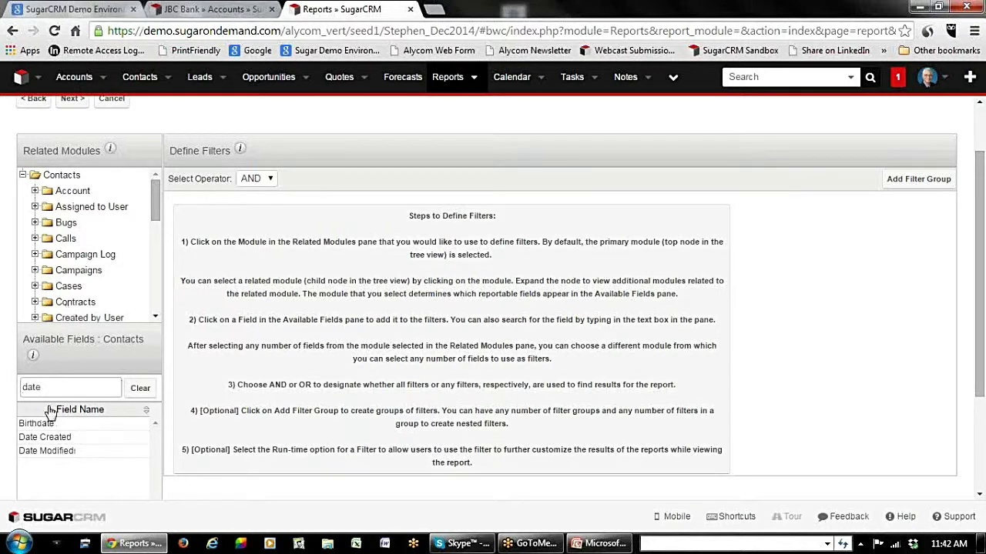
pyautogui.click(34, 438)
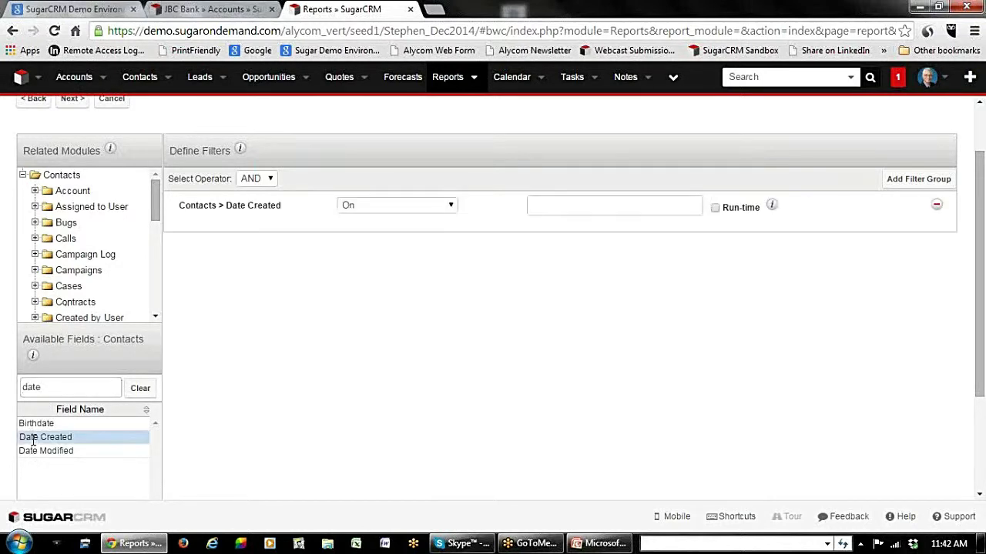
# Set the Date Created filter to Before today's date, 12/17/2014.
pyautogui.click(440, 202)
pyautogui.click(380, 229)
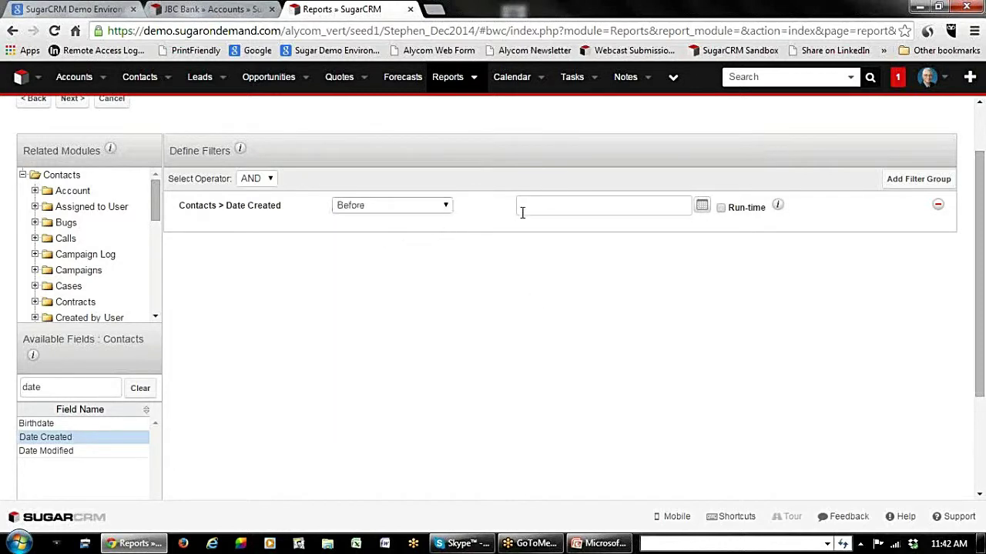
pyautogui.click(558, 210)
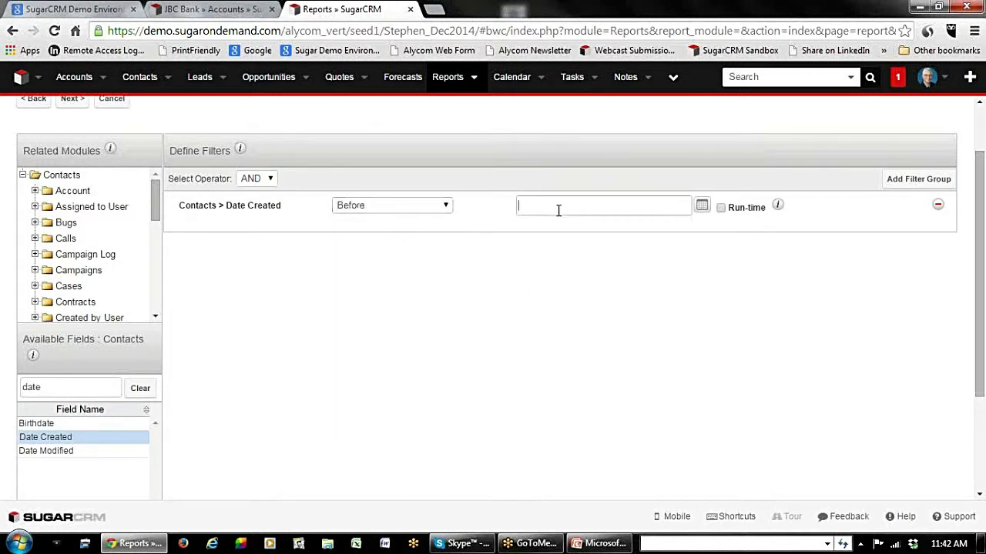
pyautogui.click(702, 207)
pyautogui.click(638, 258)
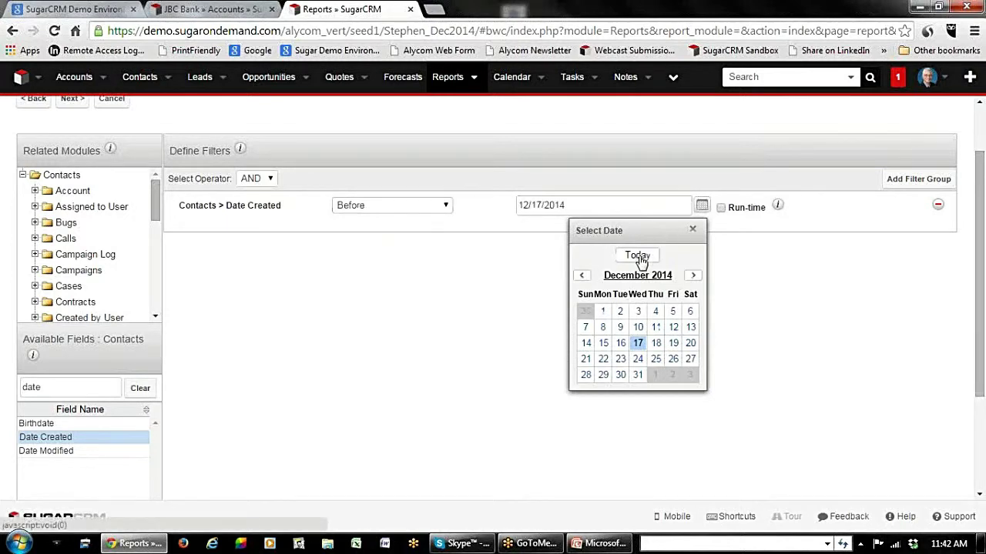
pyautogui.click(410, 312)
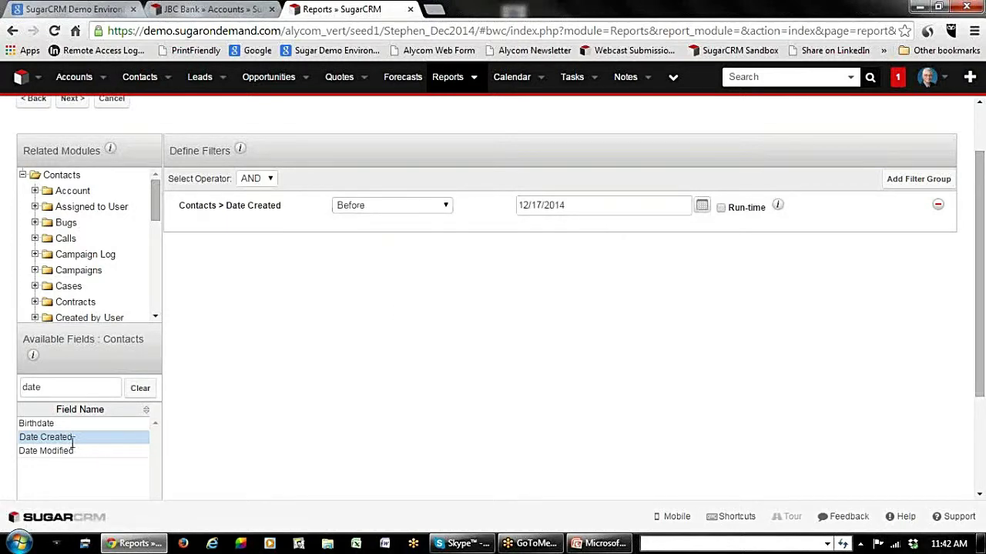
# Search the available Contacts fields for "lead" and add Lead Source as a second report filter.
pyautogui.moveTo(74, 387); pyautogui.dragTo(2, 386)
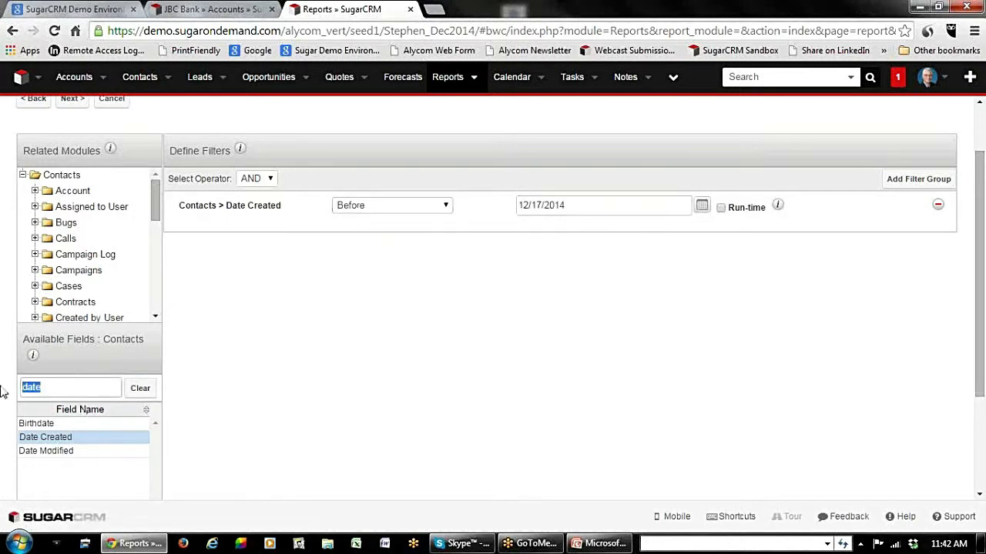
pyautogui.write('lead')
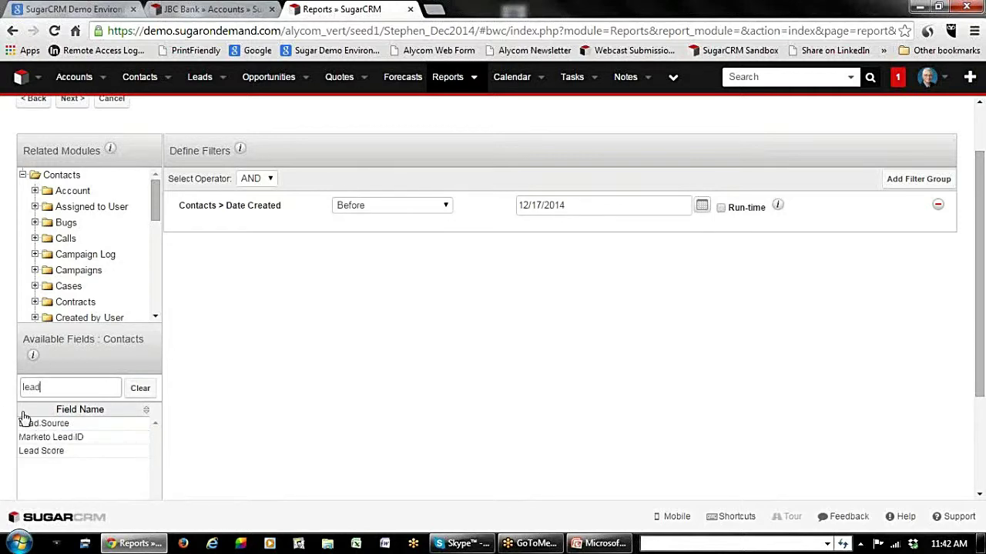
pyautogui.click(51, 422)
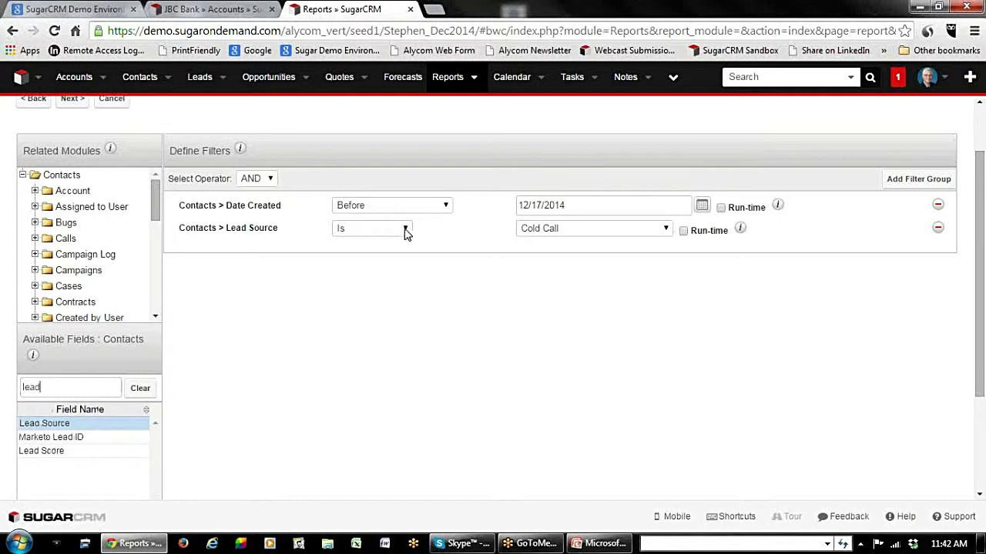
# Set the Lead Source filter to Is One Of with Cold Call selected, and make it a run-time filter.
pyautogui.click(406, 234)
pyautogui.click(379, 265)
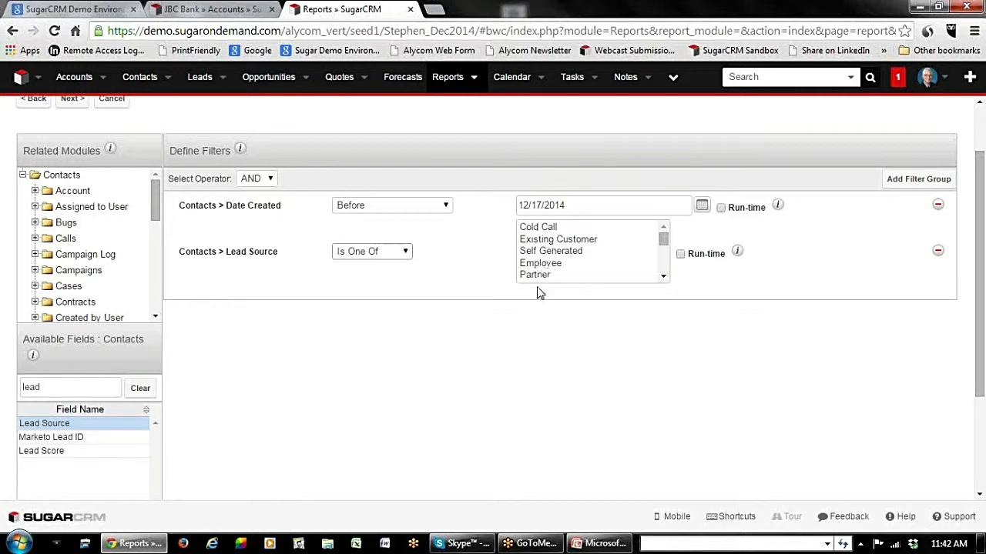
pyautogui.click(535, 231)
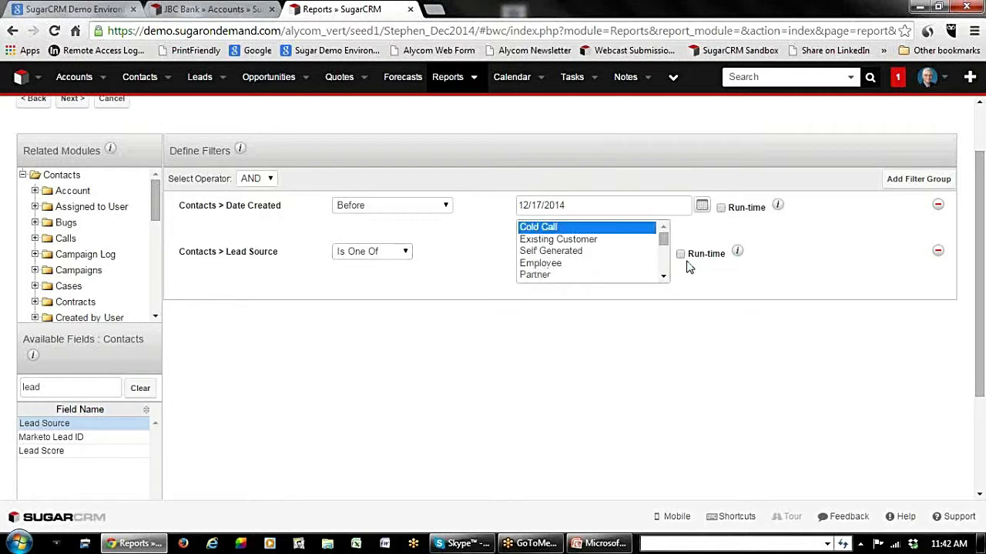
pyautogui.click(680, 254)
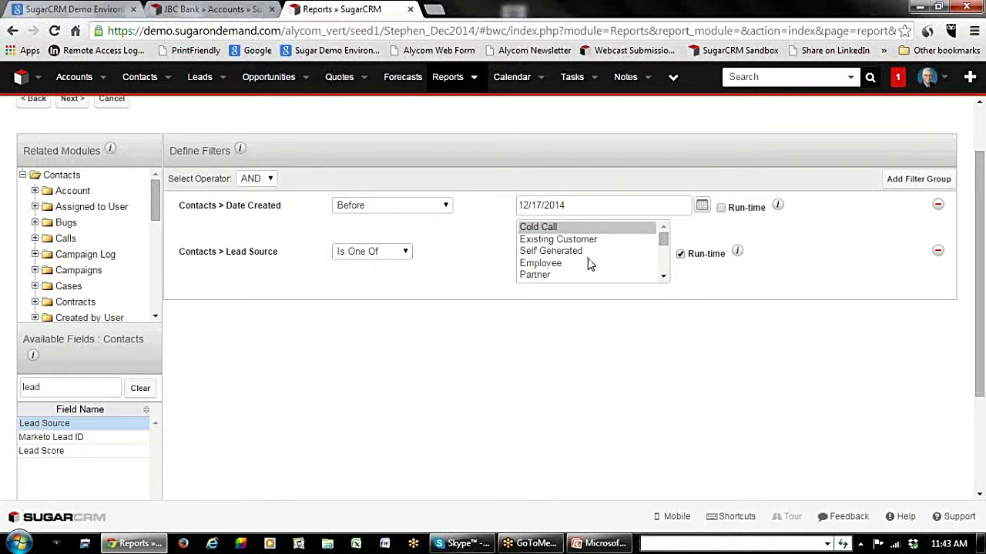
# Advance to choosing display columns, search the Contacts fields for "Date" and add Date Created as a column.
pyautogui.scroll(1, 591, 263)
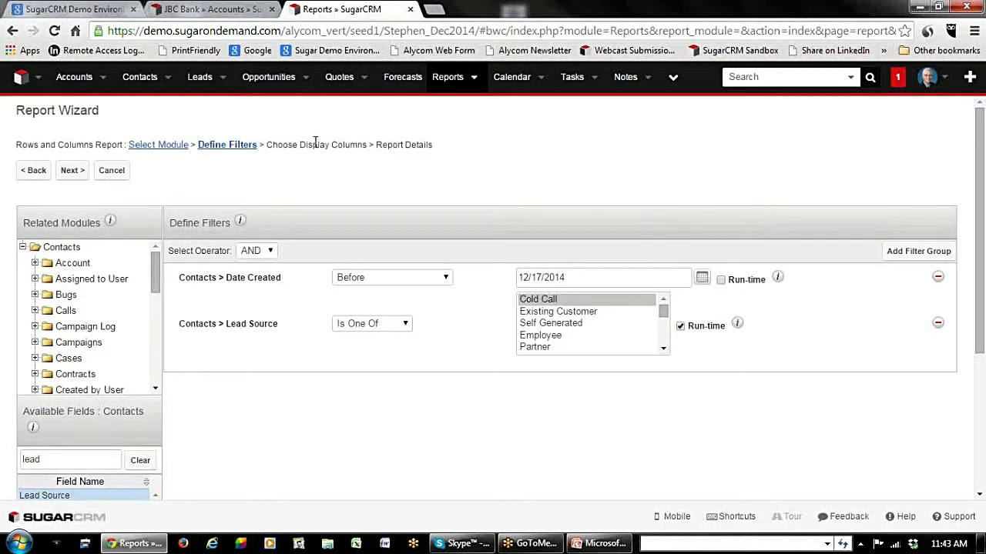
pyautogui.click(68, 171)
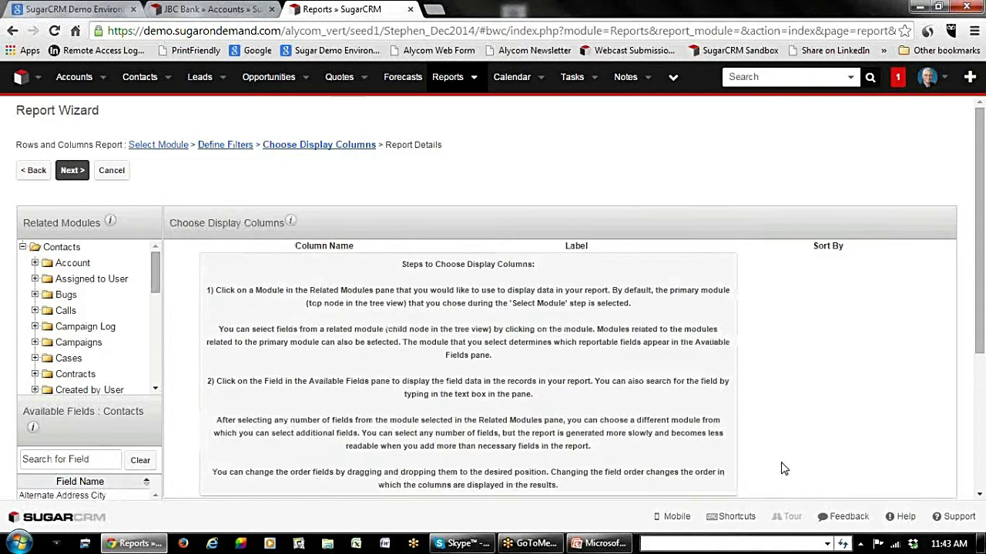
pyautogui.scroll(-1, 793, 463)
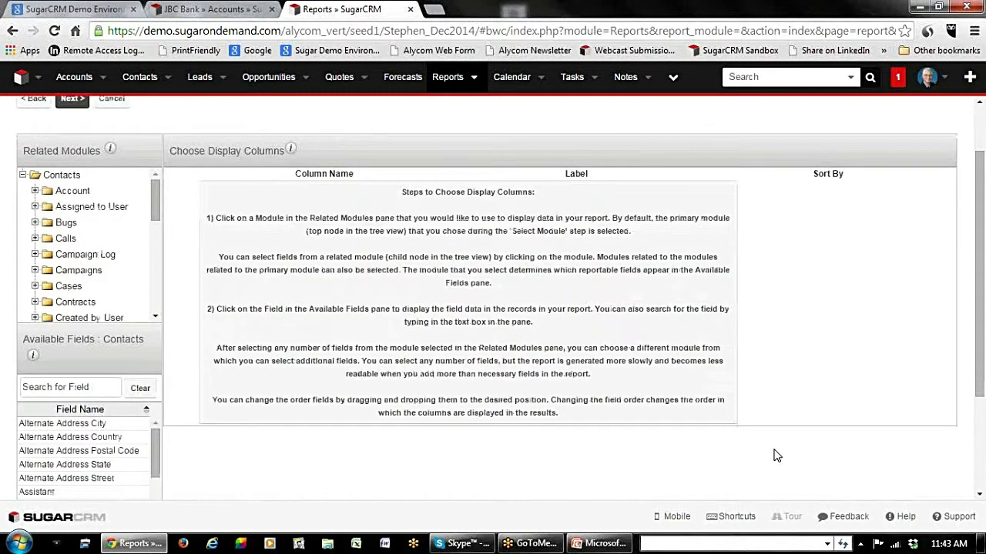
pyautogui.click(38, 389)
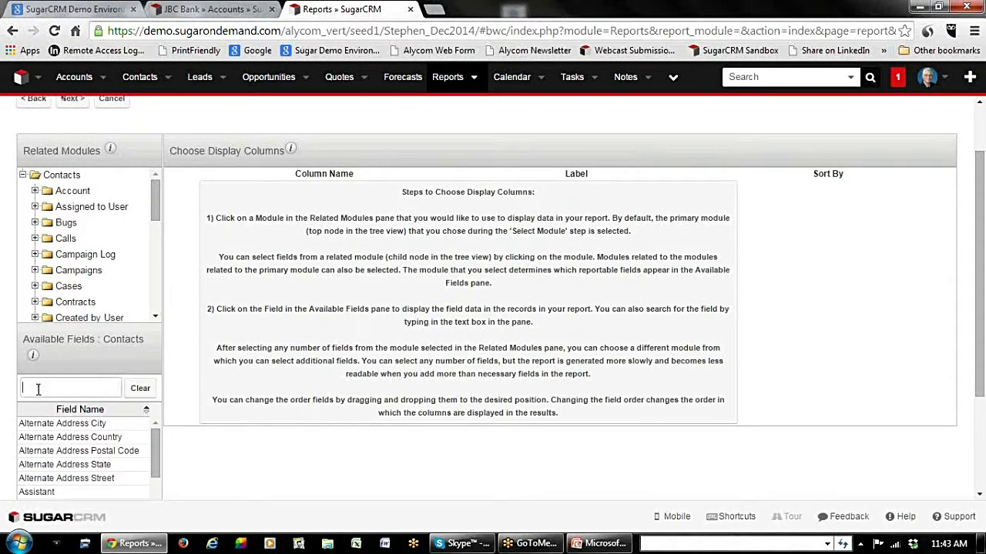
pyautogui.write('Date')
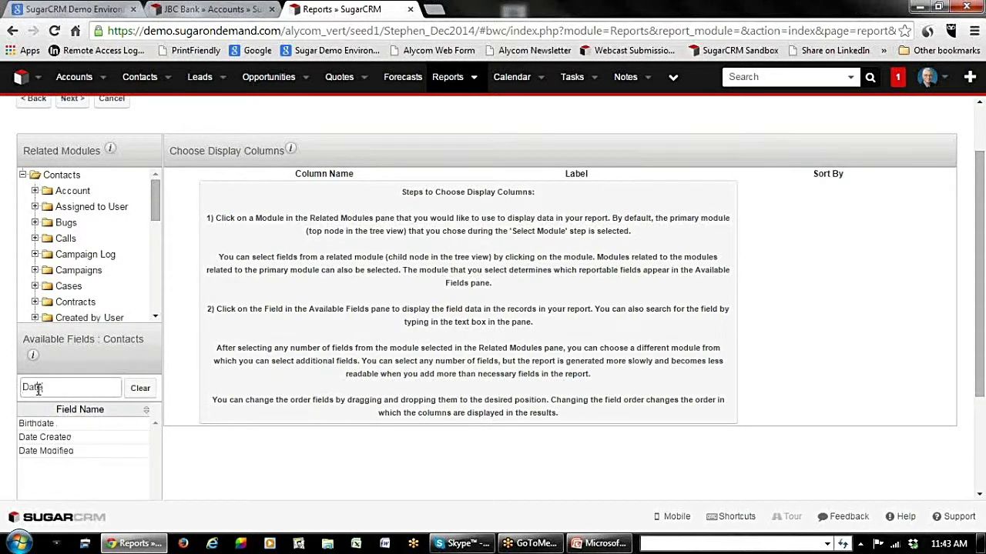
pyautogui.click(42, 436)
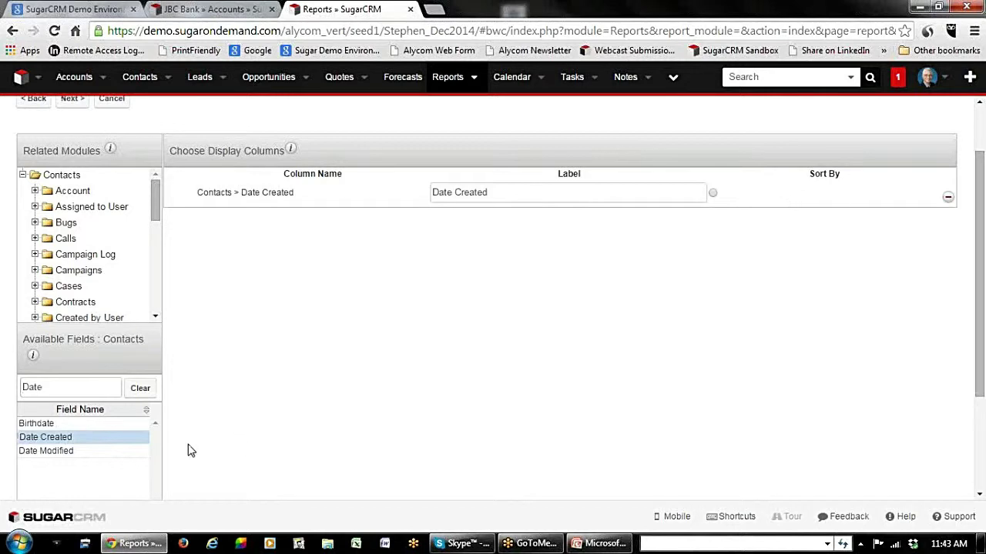
# Find the Lead Source and Name fields in Contacts and add both as display columns.
pyautogui.moveTo(98, 387); pyautogui.dragTo(3, 373)
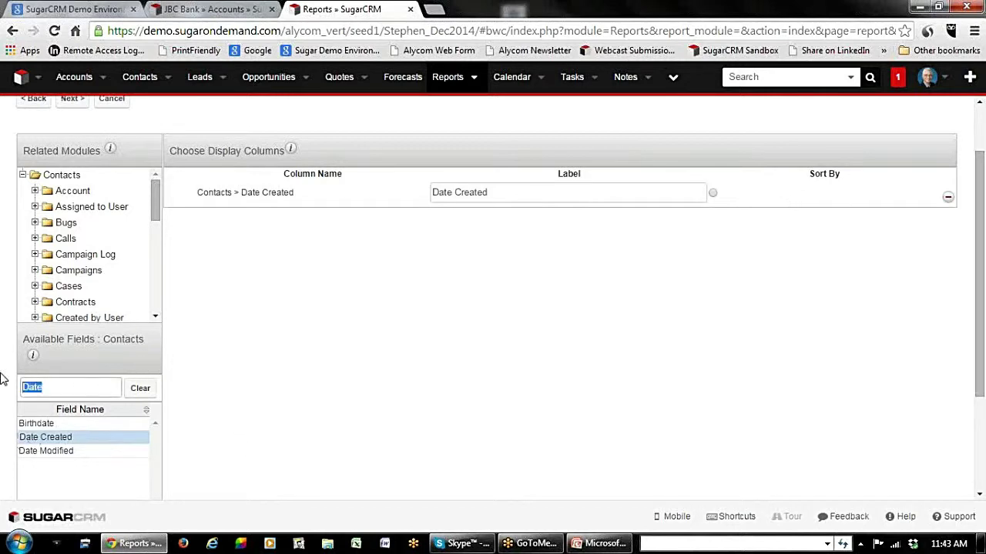
pyautogui.write('lead')
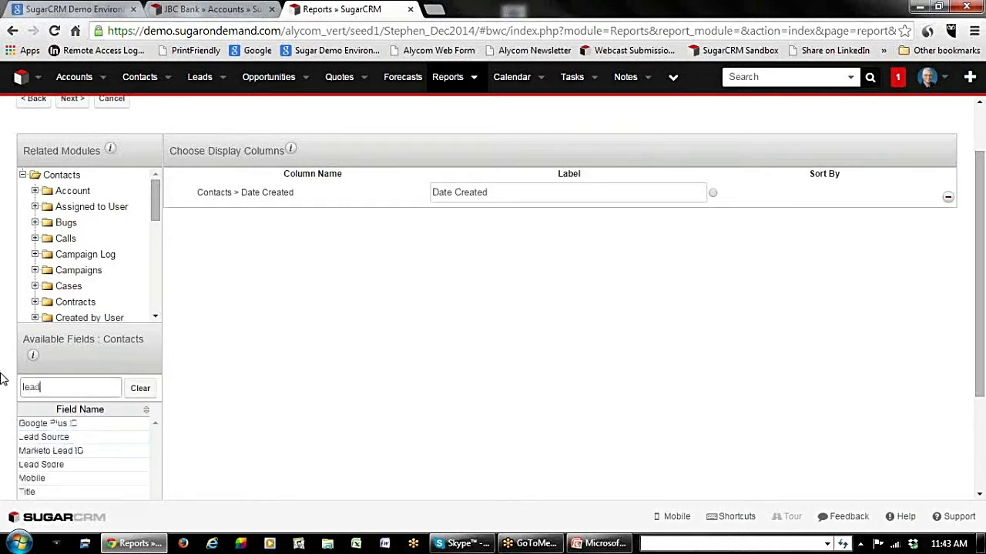
pyautogui.click(52, 424)
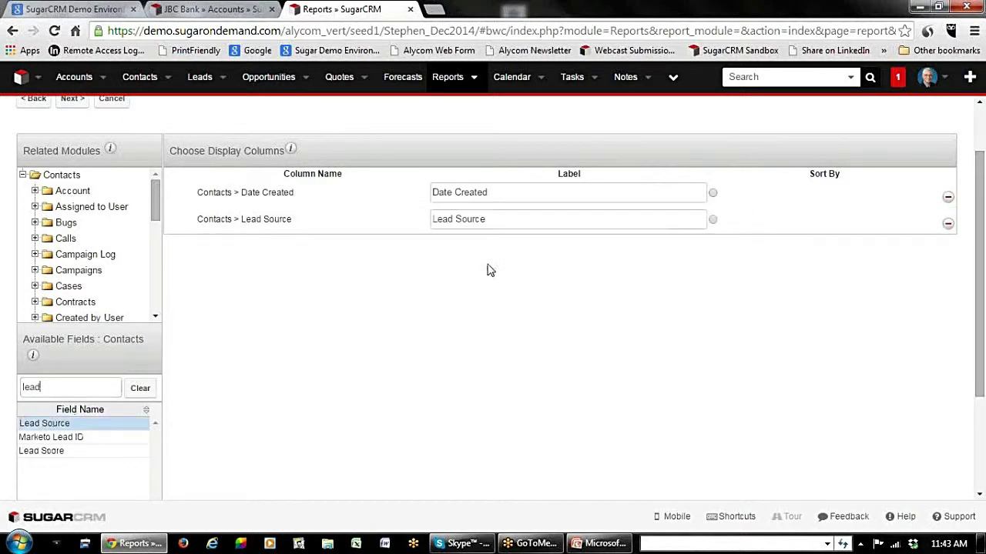
pyautogui.moveTo(41, 386); pyautogui.dragTo(4, 382)
pyautogui.write('name')
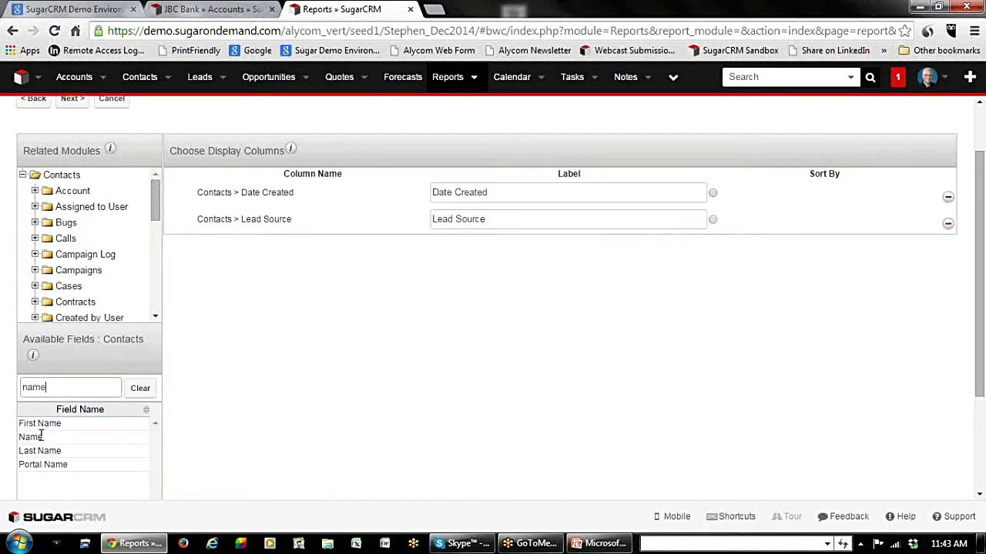
pyautogui.click(41, 436)
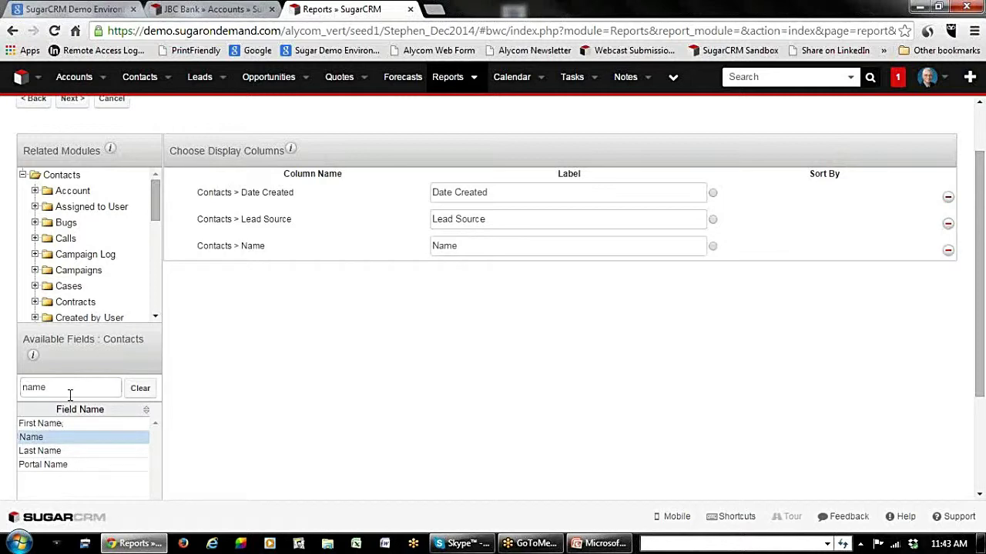
# Find the Primary Address City and Primary Address State fields and add both as display columns.
pyautogui.moveTo(60, 387); pyautogui.dragTo(3, 387)
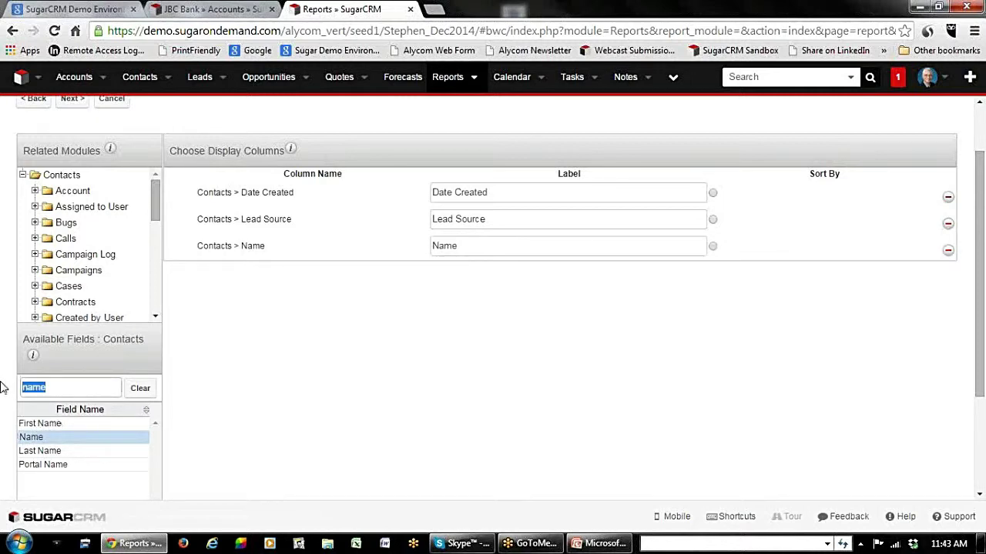
pyautogui.write('city')
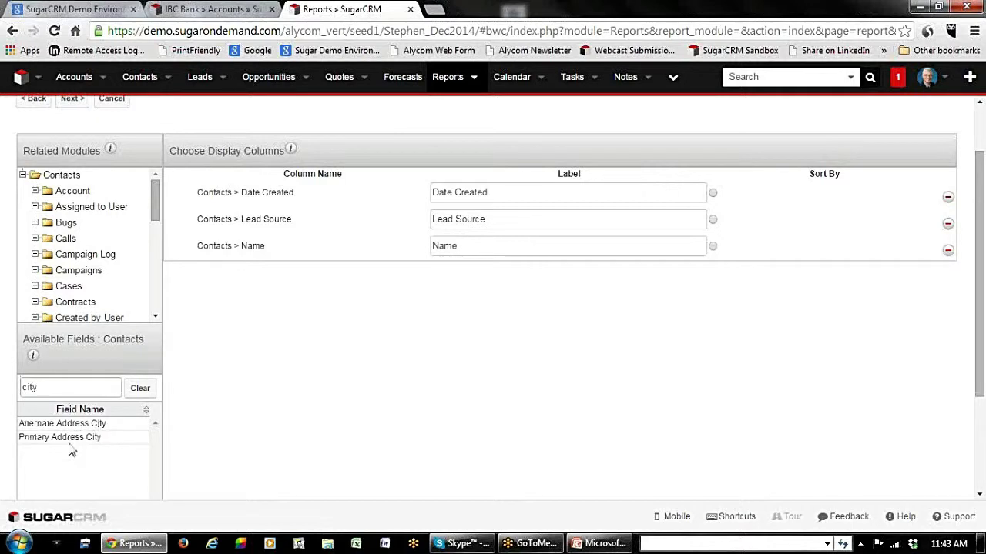
pyautogui.click(73, 437)
pyautogui.moveTo(73, 388); pyautogui.dragTo(6, 382)
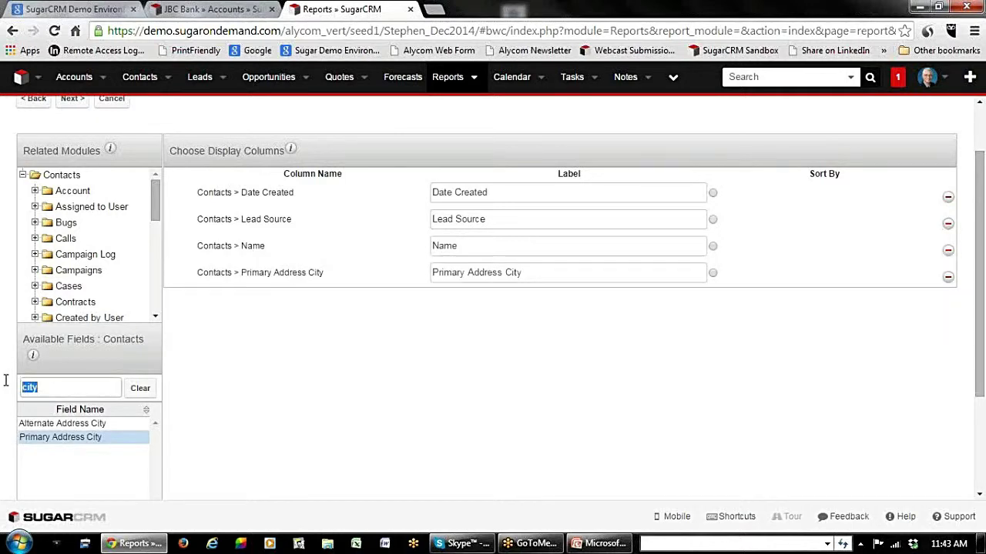
pyautogui.write('state')
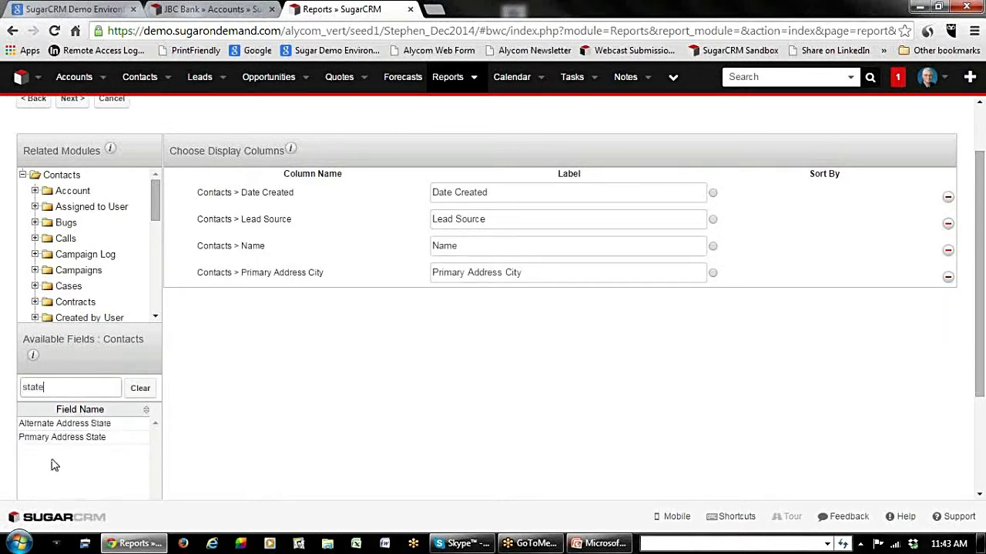
pyautogui.click(58, 438)
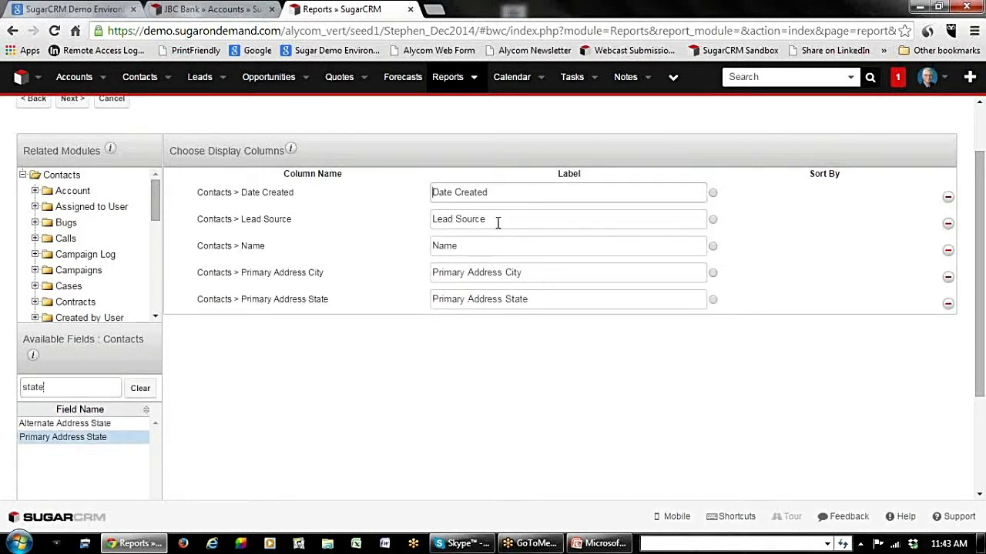
# Shorten the Lead Source column's label to "Source".
pyautogui.click(458, 218)
pyautogui.press('BackSpace')
pyautogui.press('BackSpace')
pyautogui.press('BackSpace')
pyautogui.press('BackSpace')
pyautogui.press('BackSpace')
pyautogui.press('Delete')
# Shorten the Primary Address City column's label to "City".
pyautogui.click(433, 271)
pyautogui.press('Delete')
pyautogui.press('Delete')
pyautogui.press('Delete')
pyautogui.press('Delete')
pyautogui.press('Delete')
pyautogui.press('Delete')
pyautogui.press('Delete')
pyautogui.press('Delete')
pyautogui.press('Delete')
pyautogui.press('Delete')
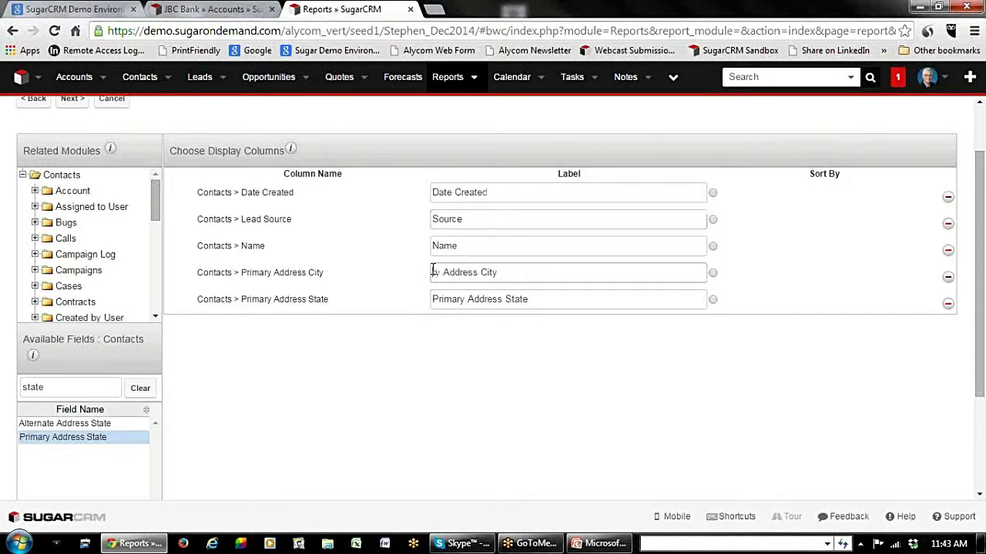
pyautogui.press('Delete')
pyautogui.press('Delete')
pyautogui.press('Delete')
pyautogui.press('Delete')
pyautogui.press('Delete')
pyautogui.press('Delete')
# Shorten the Primary Address State column's label to "State".
pyautogui.click(433, 298)
pyautogui.press('Delete')
pyautogui.press('Delete')
pyautogui.press('Delete')
pyautogui.press('Delete')
pyautogui.press('Delete')
pyautogui.press('Delete')
pyautogui.press('Delete')
pyautogui.press('Delete')
pyautogui.press('Delete')
pyautogui.press('Delete')
pyautogui.press('Delete')
pyautogui.press('Delete')
pyautogui.press('Delete')
pyautogui.press('Delete')
pyautogui.press('Delete')
pyautogui.press('Delete')
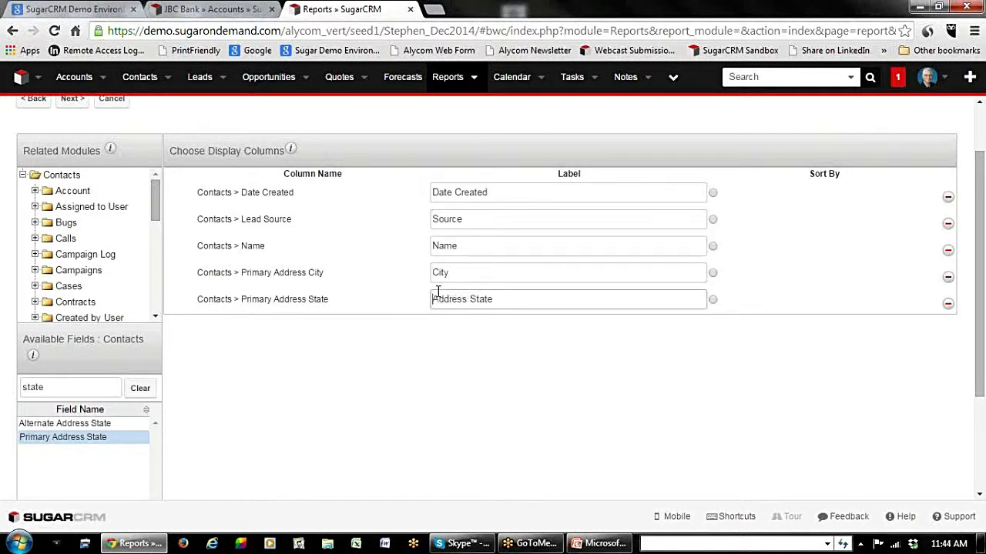
pyautogui.press('Delete')
# Move the Date Created column to the end of the display order and continue to the report details.
pyautogui.moveTo(229, 193); pyautogui.dragTo(229, 310)
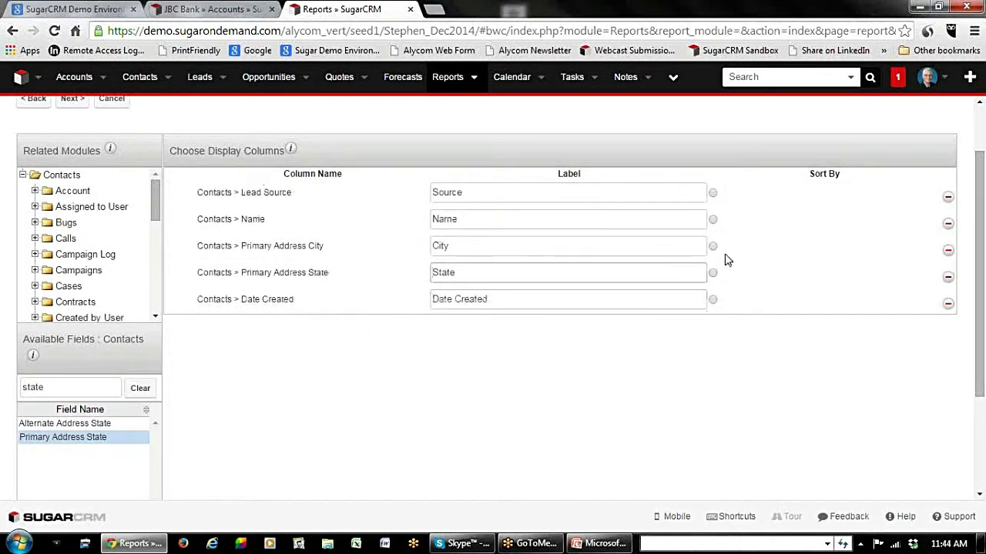
pyautogui.scroll(1, 383, 363)
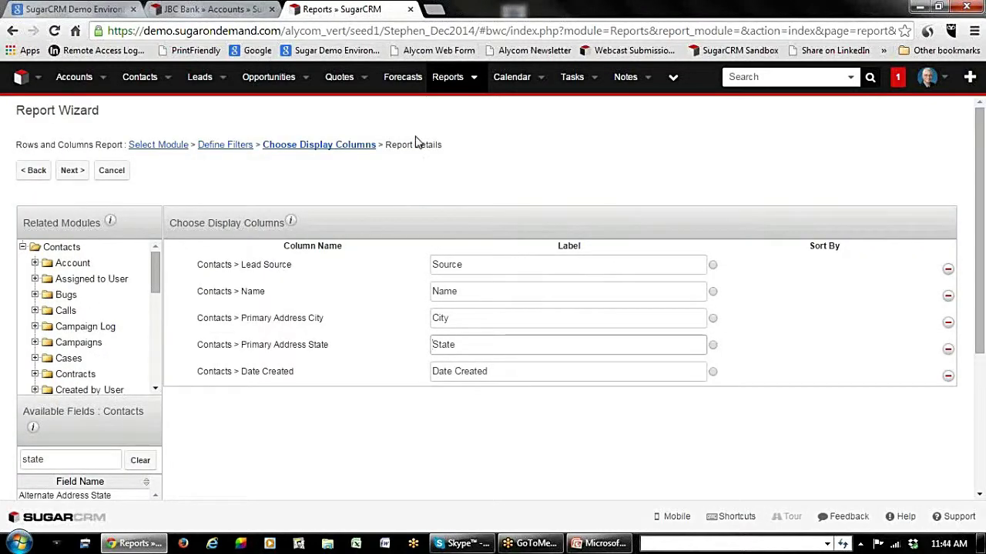
pyautogui.click(74, 170)
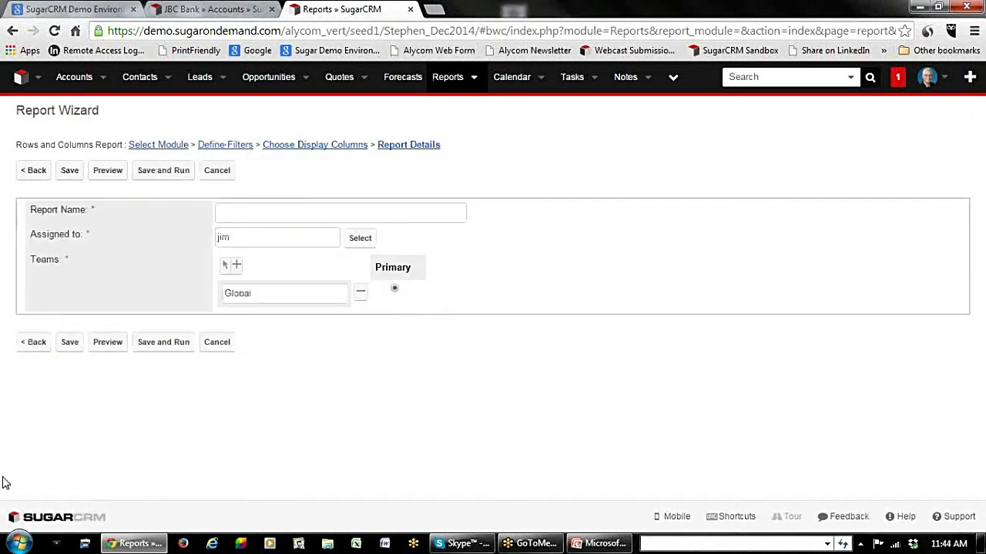
# Name the report "Contacts by Lead Source", then save and run it.
pyautogui.click(236, 210)
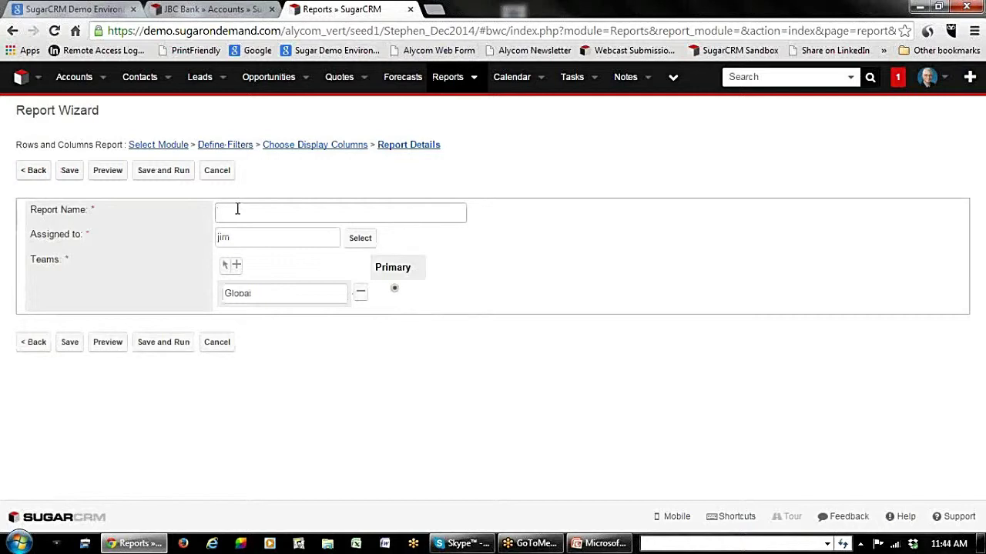
pyautogui.write('Cont')
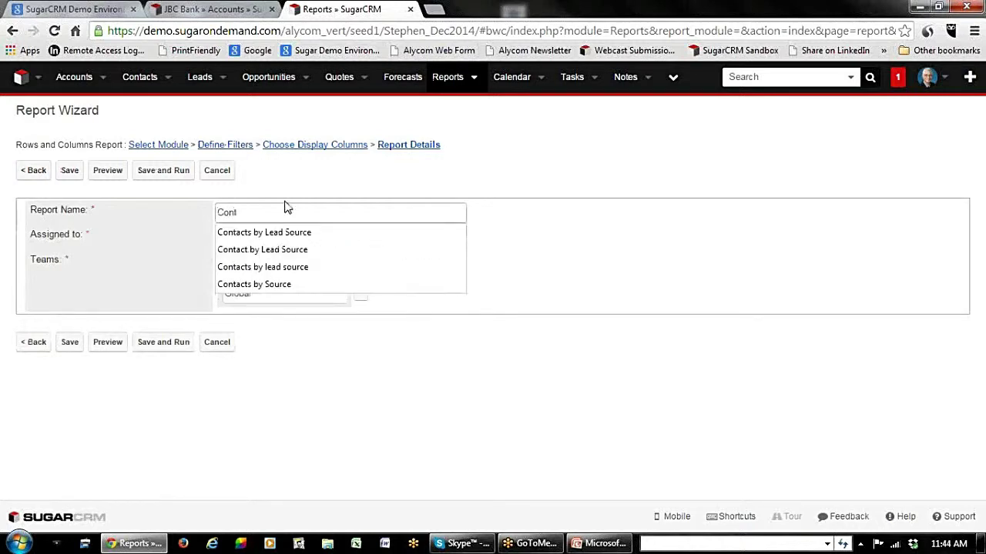
pyautogui.click(300, 232)
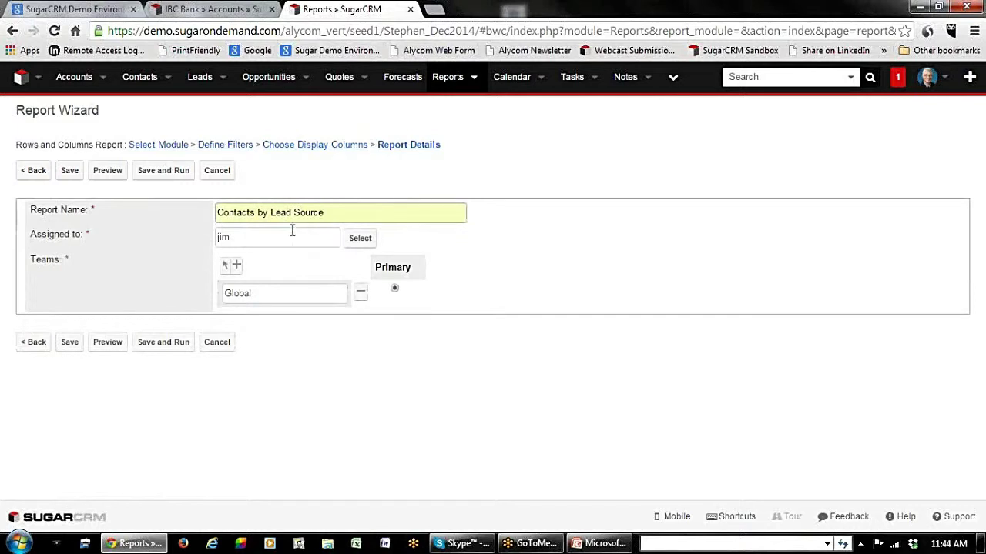
pyautogui.click(163, 345)
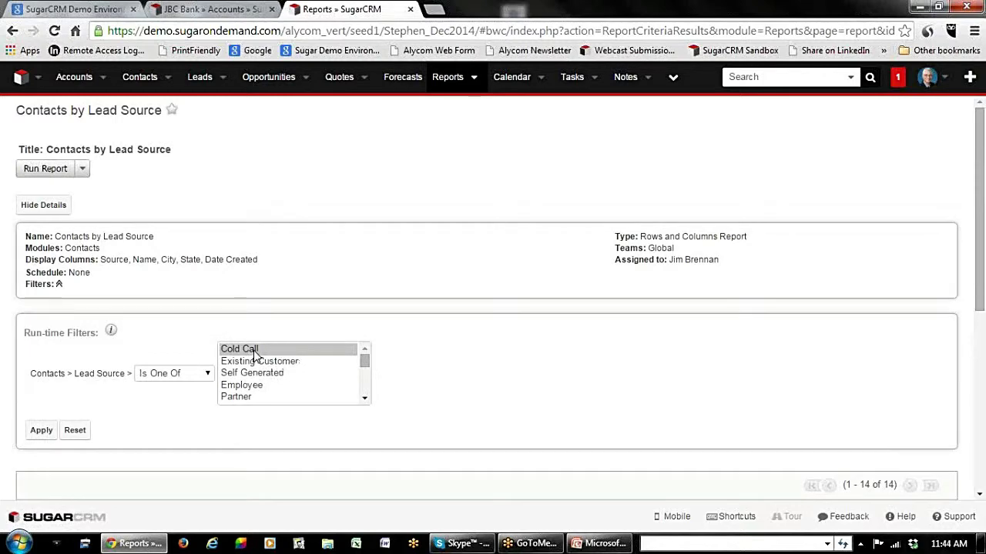
# Add Self Generated and Partner to Cold Call in the Lead Source run-time filter and apply it to the report.
pyautogui.scroll(-4, 562, 242)
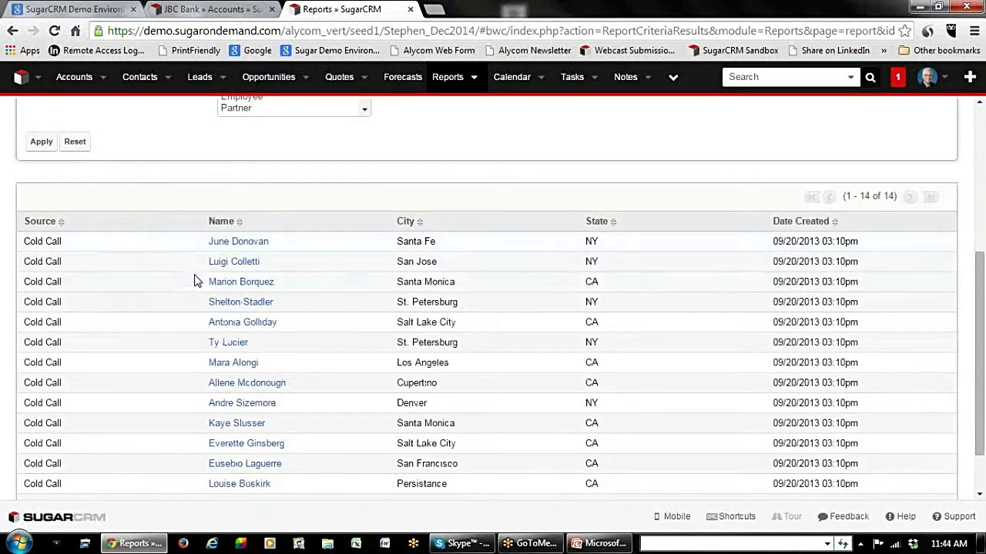
pyautogui.scroll(-1, 450, 256)
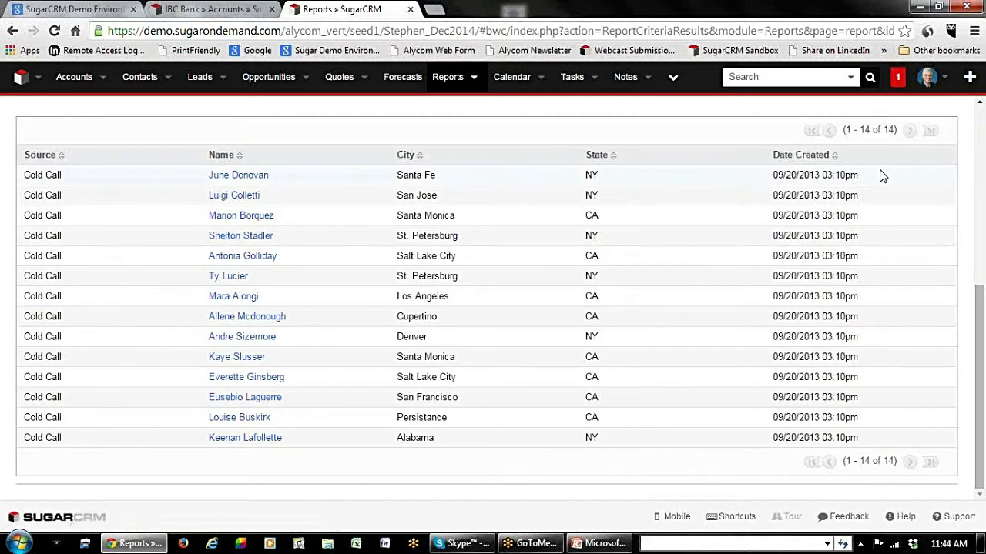
pyautogui.scroll(5, 882, 176)
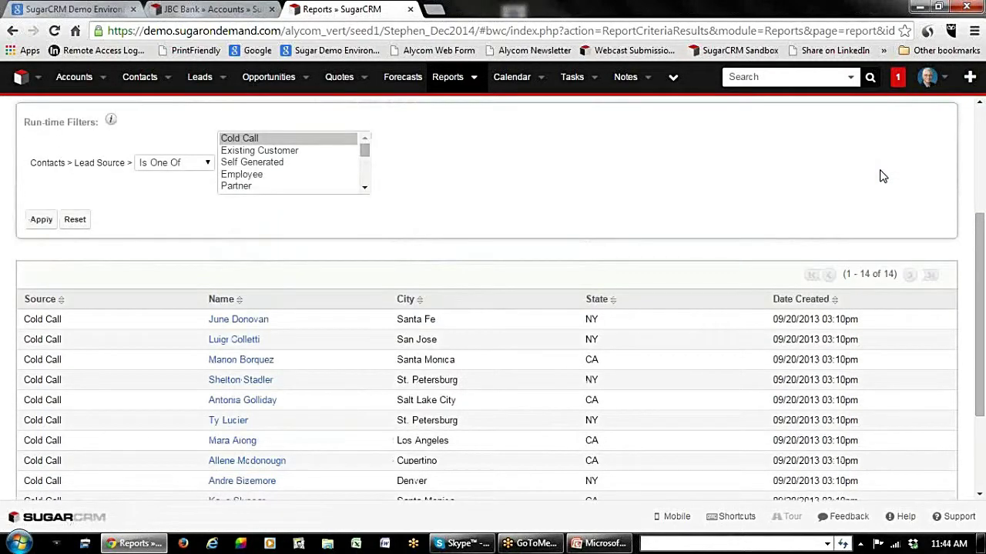
pyautogui.keyDown('ctrl'); pyautogui.click(270, 373); pyautogui.keyUp('ctrl')
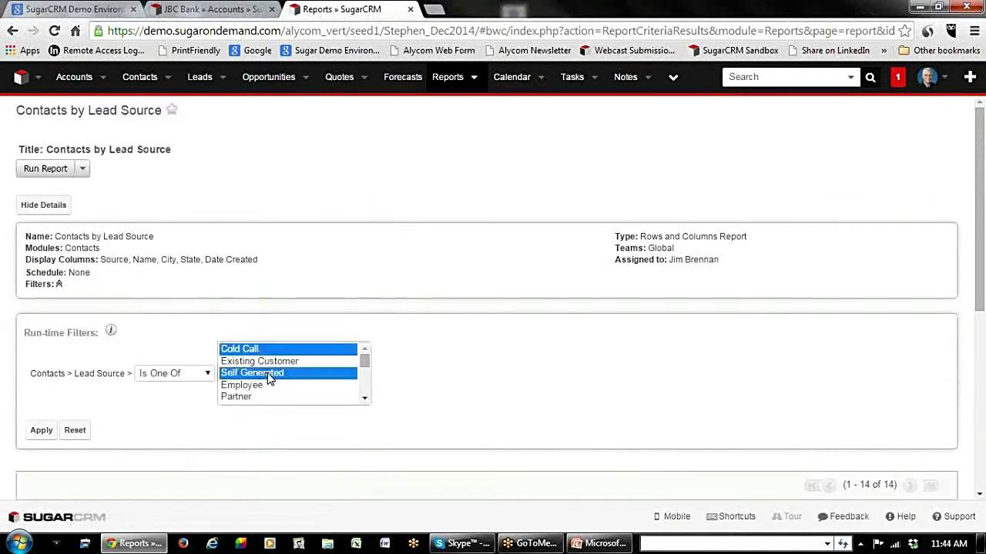
pyautogui.keyDown('ctrl'); pyautogui.click(254, 398); pyautogui.keyUp('ctrl')
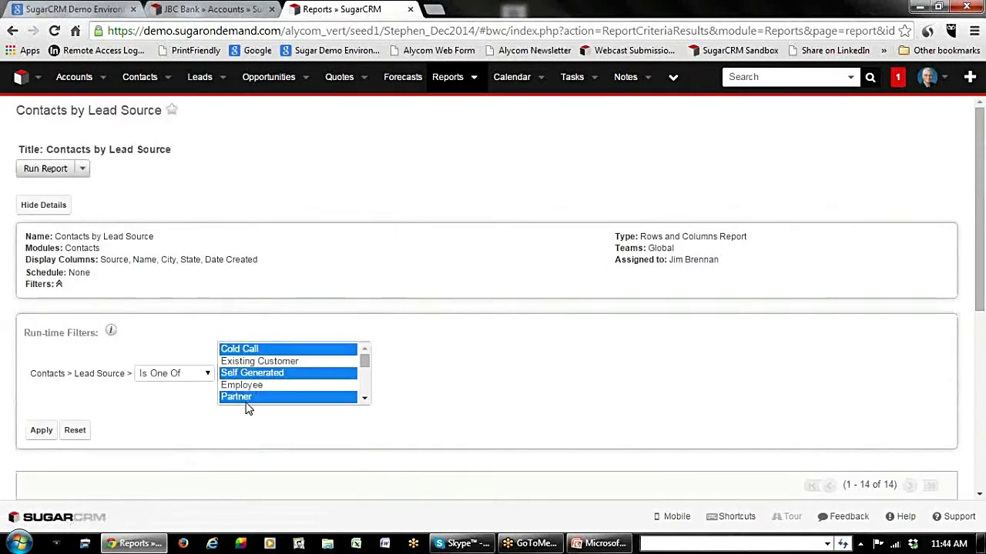
pyautogui.click(44, 431)
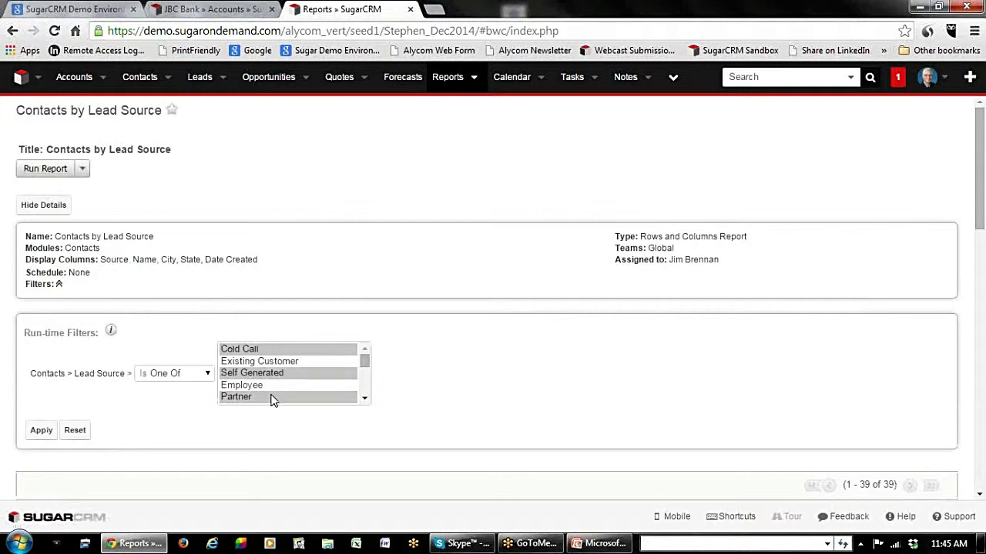
# Sort the filtered report results by the Source column and review the rows through to the end.
pyautogui.scroll(-3, 516, 351)
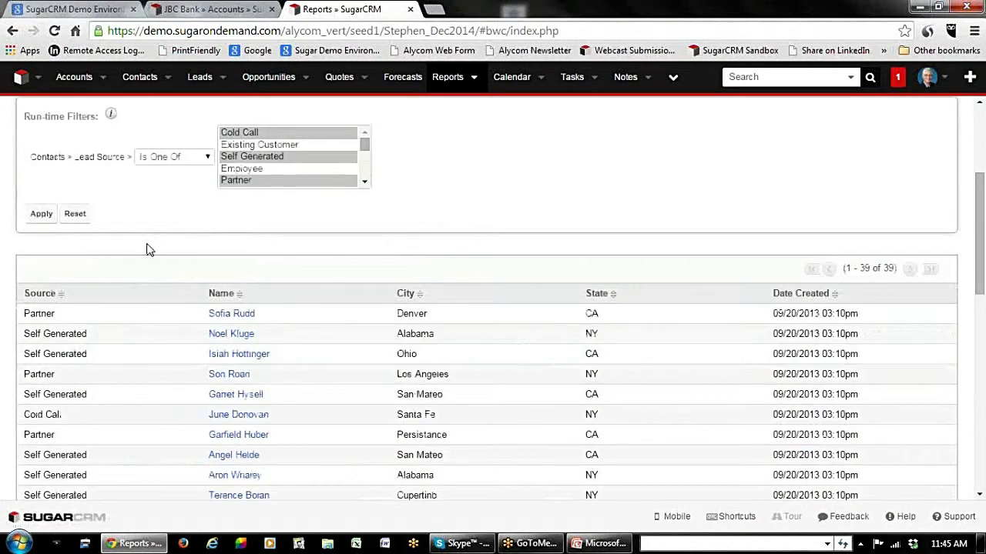
pyautogui.click(63, 296)
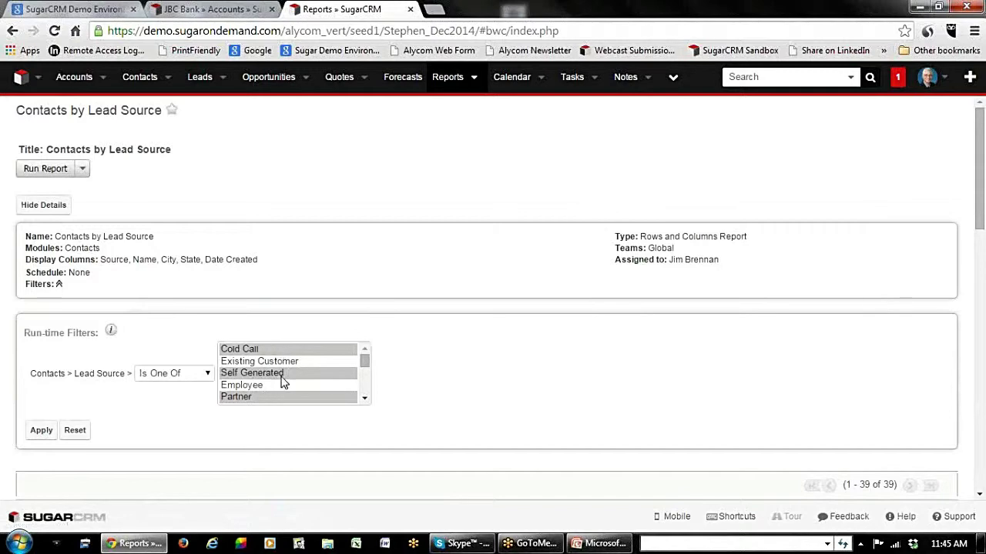
pyautogui.scroll(-5, 609, 346)
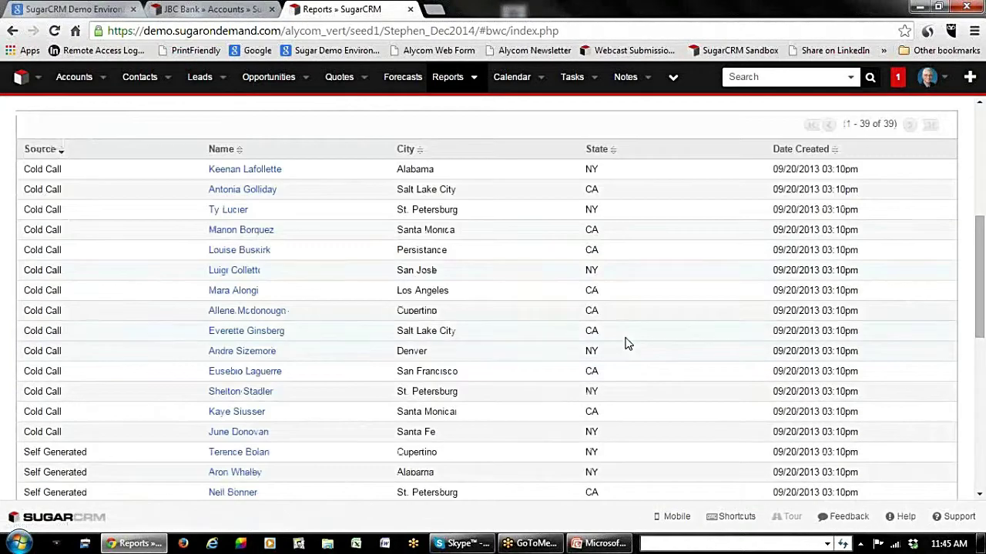
pyautogui.scroll(-3, 628, 344)
pyautogui.scroll(-4, 628, 344)
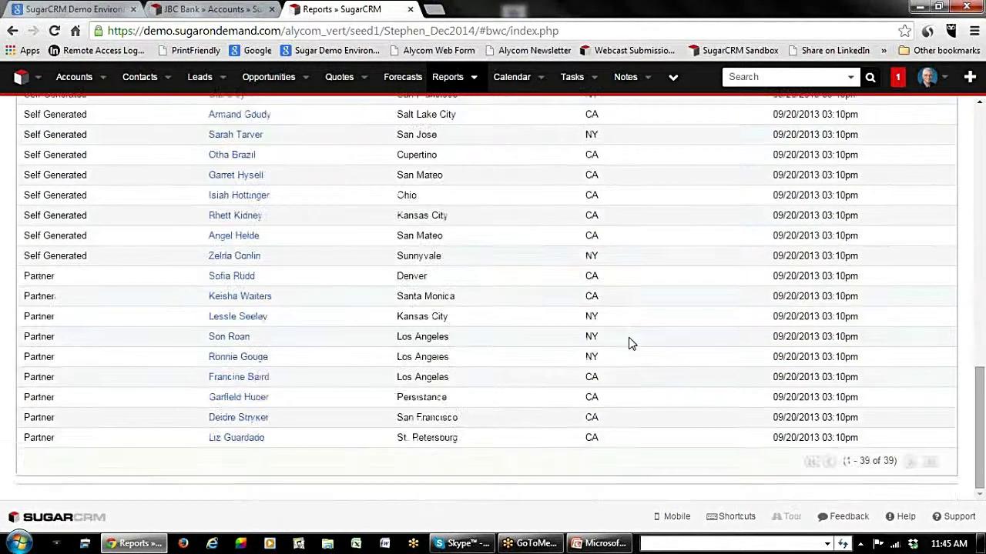
# Mark the Contacts by Lead Source report as a favorite and check its entry among the favorite reports.
pyautogui.scroll(12, 628, 343)
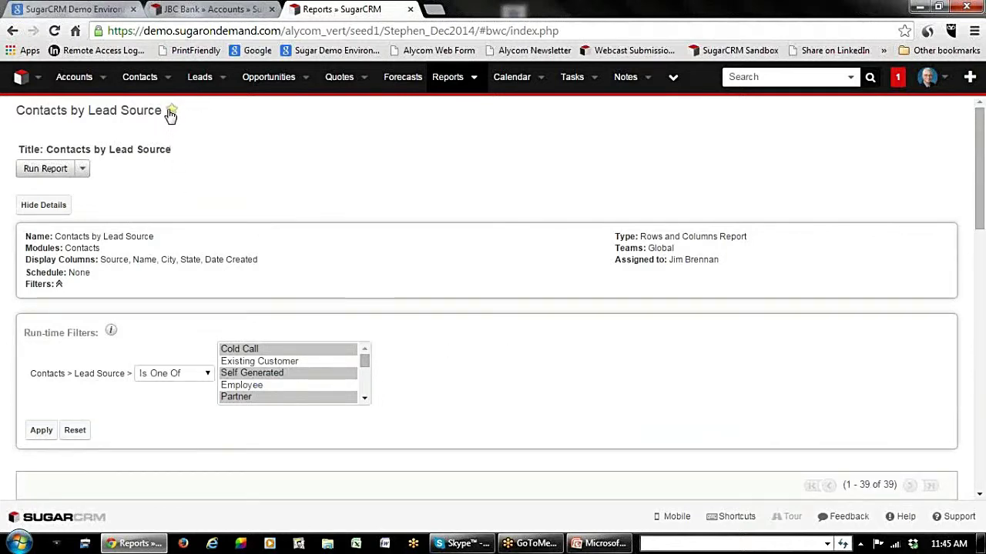
pyautogui.click(474, 79)
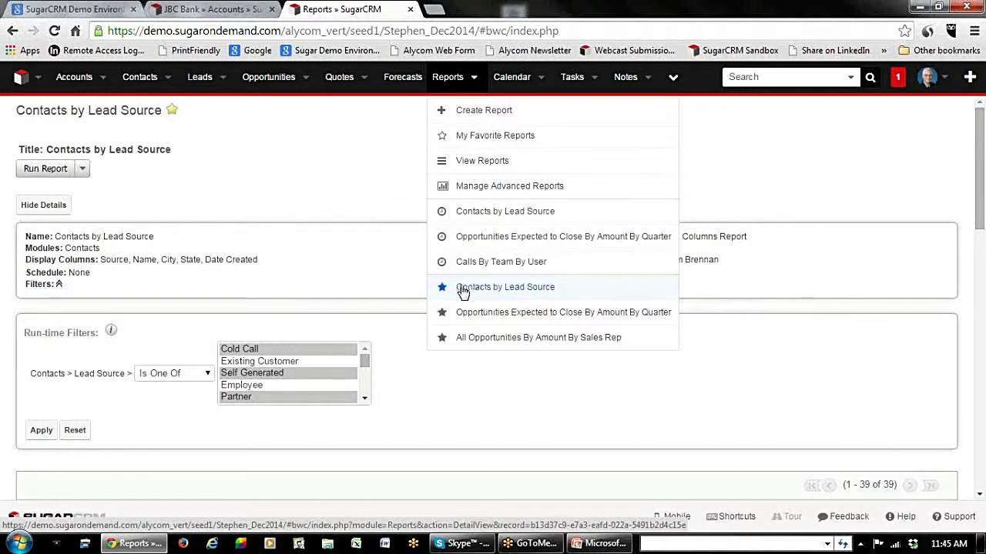
pyautogui.click(227, 141)
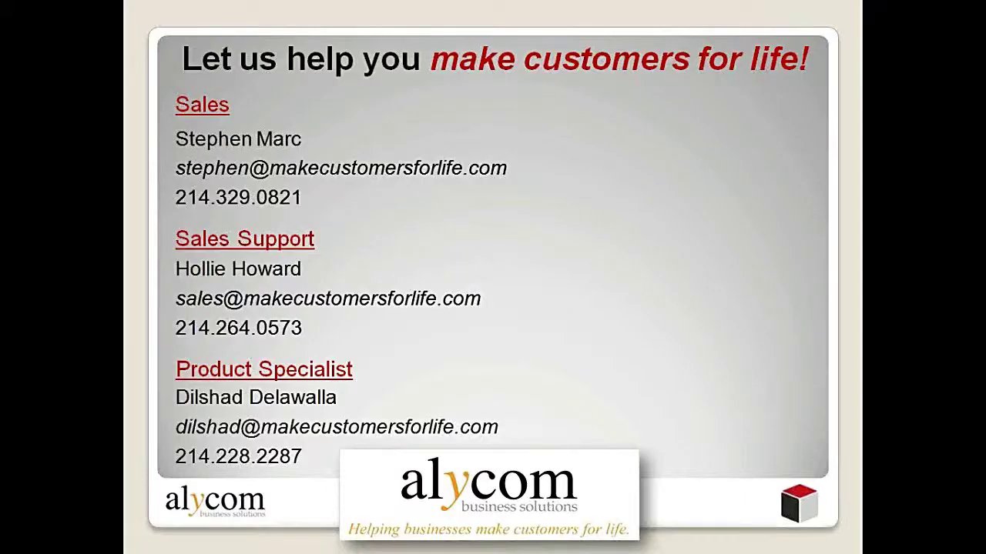